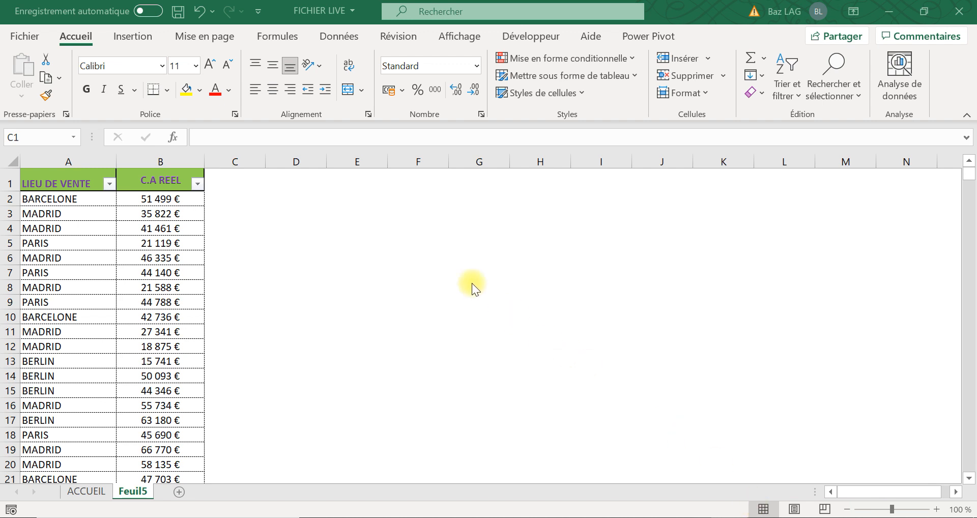
Enter the label NB in cell C1 and the label NBVAL in cell E1.
{"action": "left_click", "coordinate": [262, 182]}
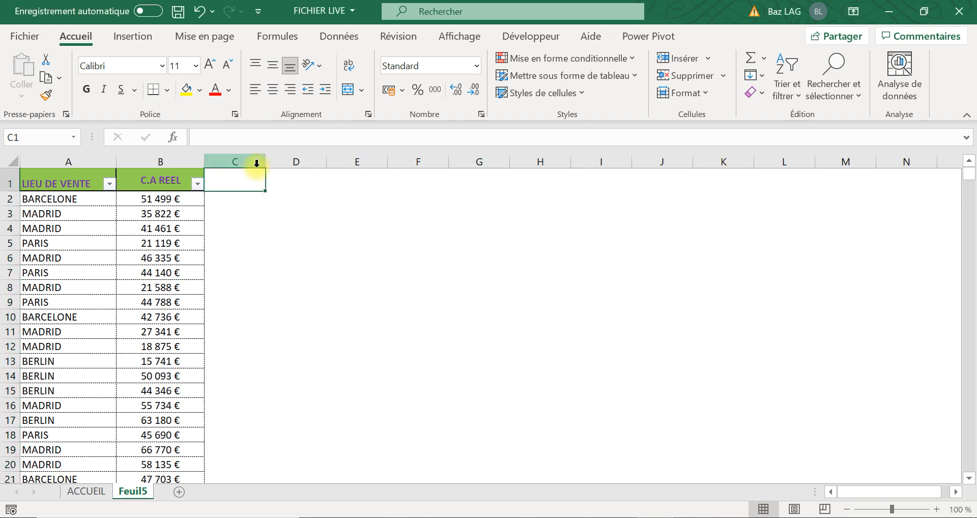
{"action": "type", "text": "NB"}
{"action": "key", "text": "Tab"}
{"action": "key", "text": "Tab"}
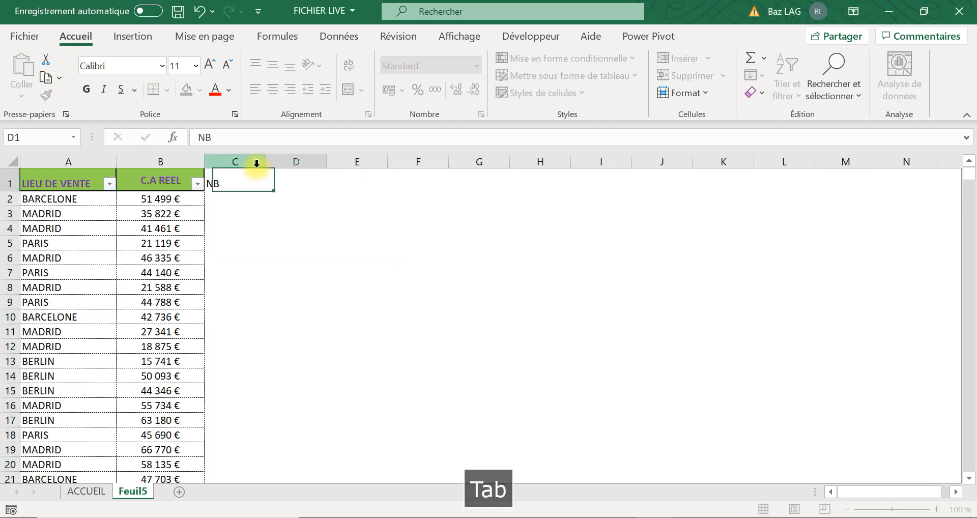
{"action": "key", "text": "Left"}
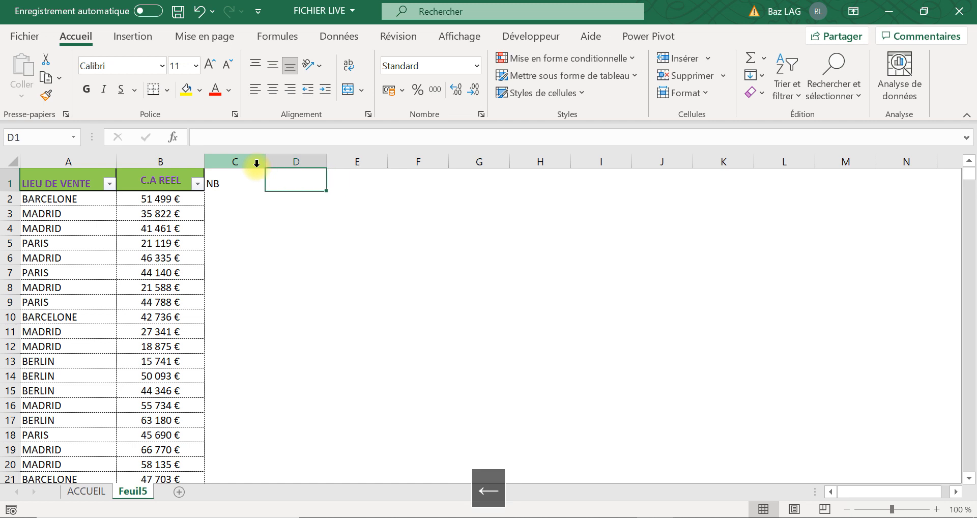
{"action": "key", "text": "Right"}
{"action": "type", "text": "NBVA"}
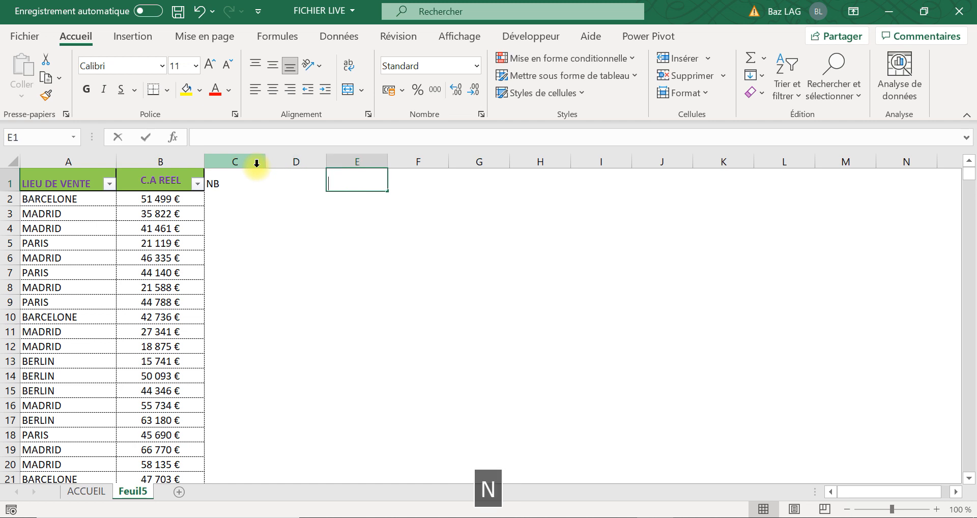
{"action": "type", "text": "L"}
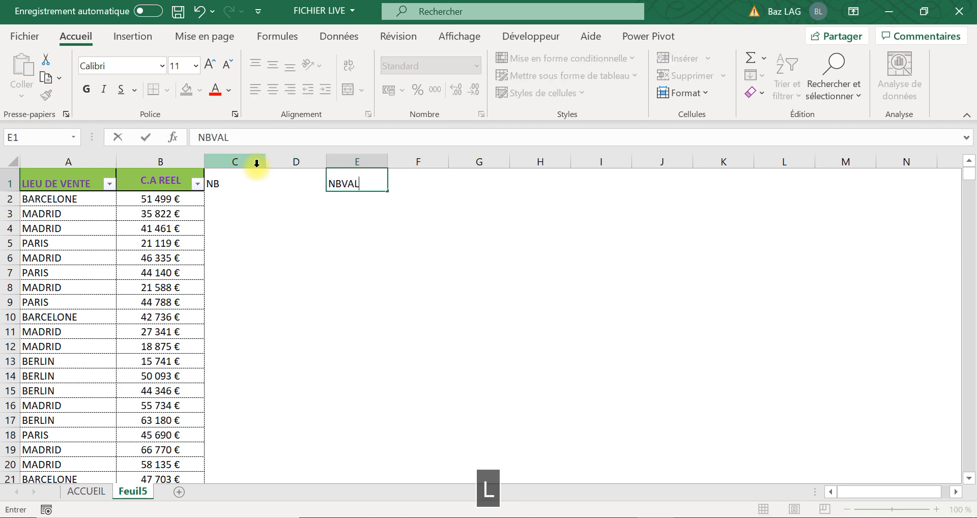
{"action": "key", "text": "Tab"}
{"action": "key", "text": "Tab"}
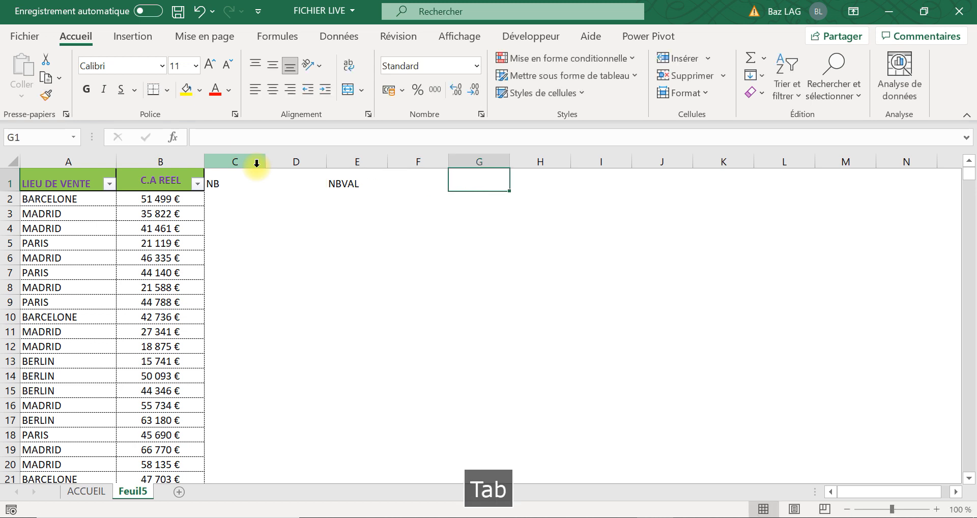
Enter the label NB.SI in cell G1 and the label NB.SI.ENS in cell I1.
{"action": "type", "text": "NB."}
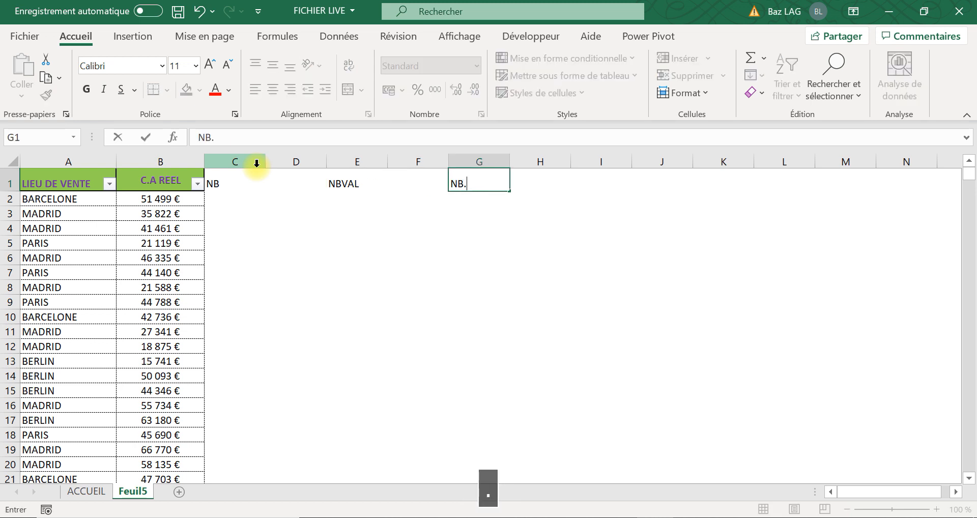
{"action": "type", "text": "S"}
{"action": "key", "text": "Tab"}
{"action": "key", "text": "Tab"}
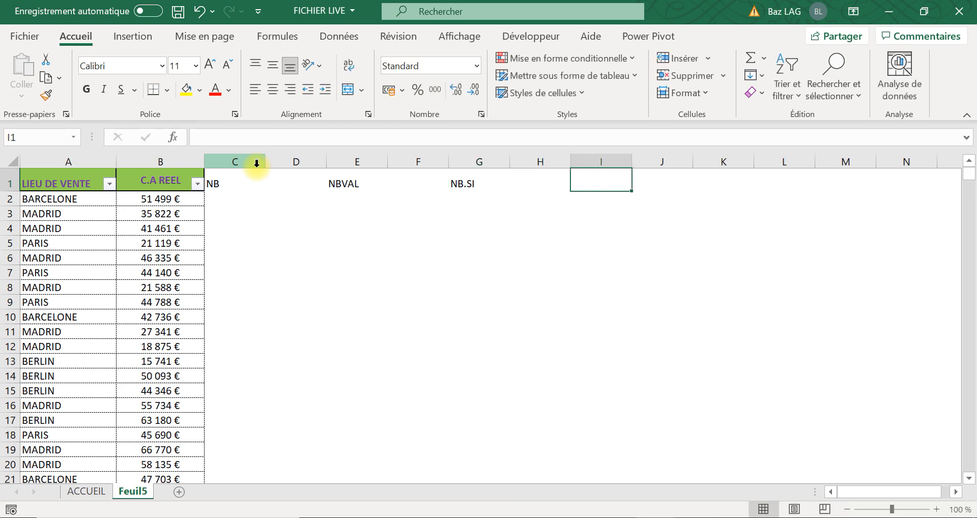
{"action": "type", "text": "NB.SI"}
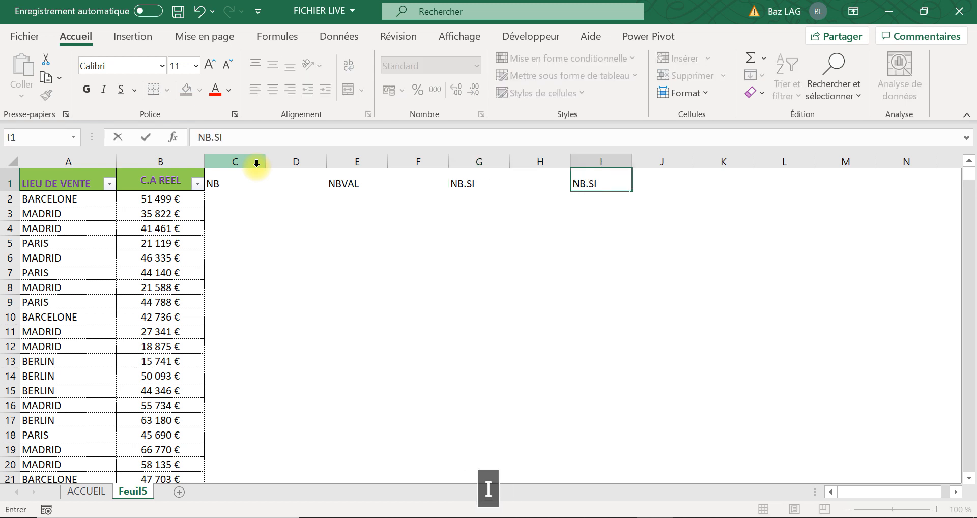
{"action": "type", "text": ".ENS"}
{"action": "key", "text": "Return"}
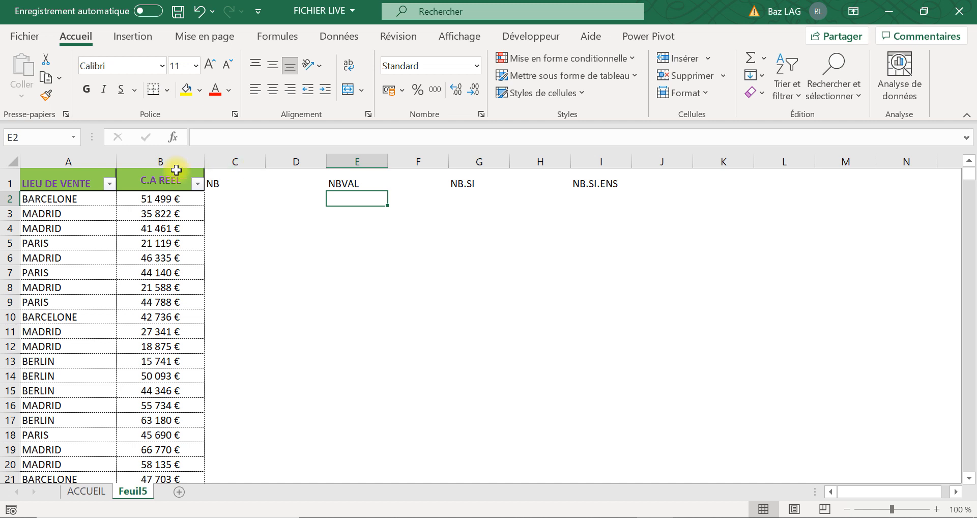
Enter the formula =NB(A:A) in cell D1 to count the numeric cells in column A.
{"action": "left_click", "coordinate": [271, 189]}
{"action": "key", "text": "Caps_Lock"}
{"action": "type", "text": "=n"}
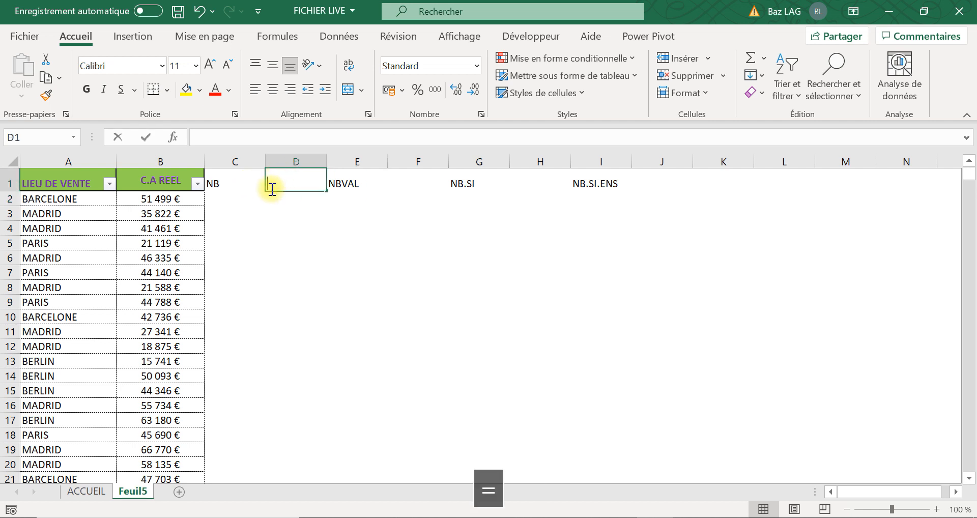
{"action": "type", "text": "b("}
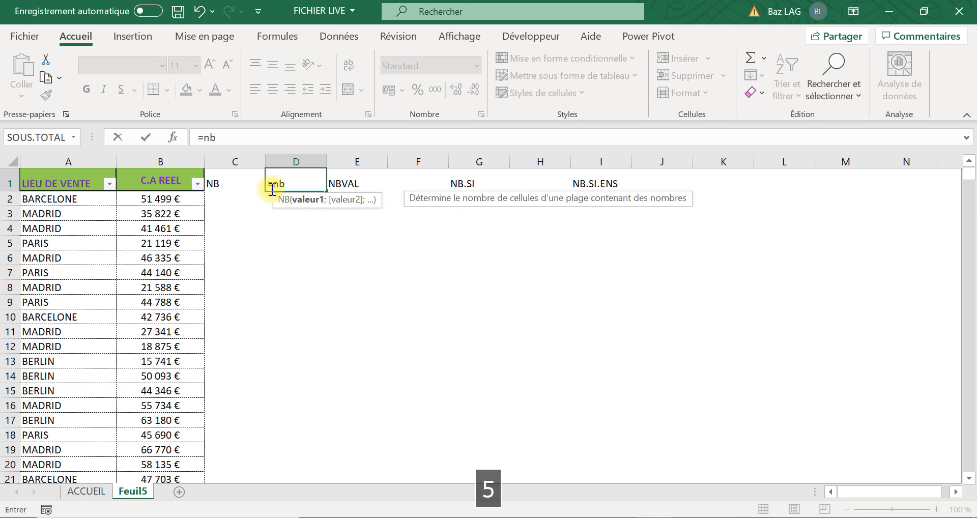
{"action": "left_click", "coordinate": [67, 160]}
{"action": "type", "text": ")"}
{"action": "key", "text": "Return"}
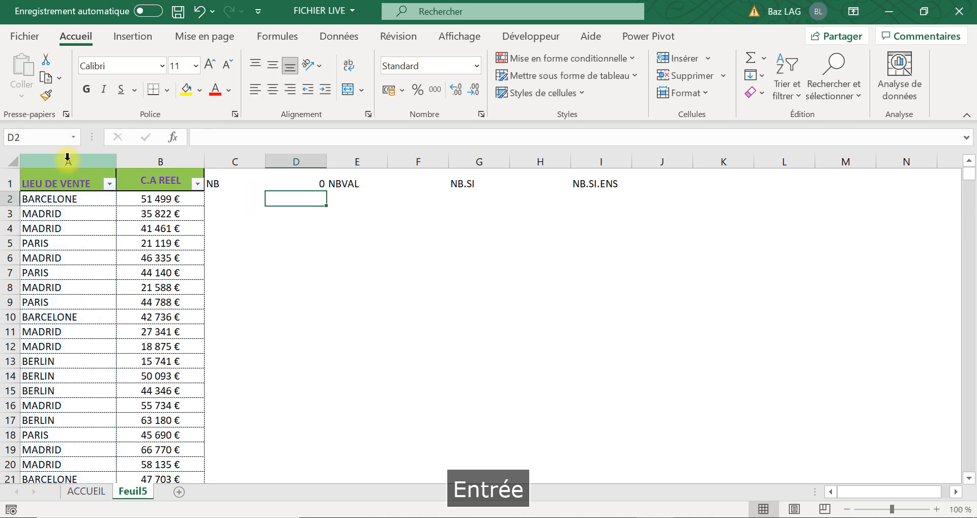
Format cell D1 with bold text, a yellow fill, and centred horizontal and vertical alignment.
{"action": "left_click", "coordinate": [289, 176]}
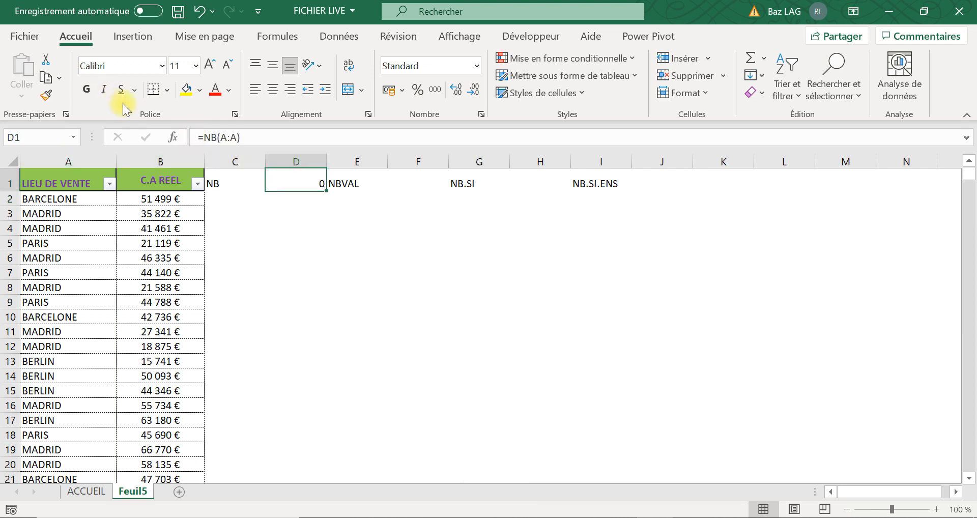
{"action": "left_click", "coordinate": [87, 91]}
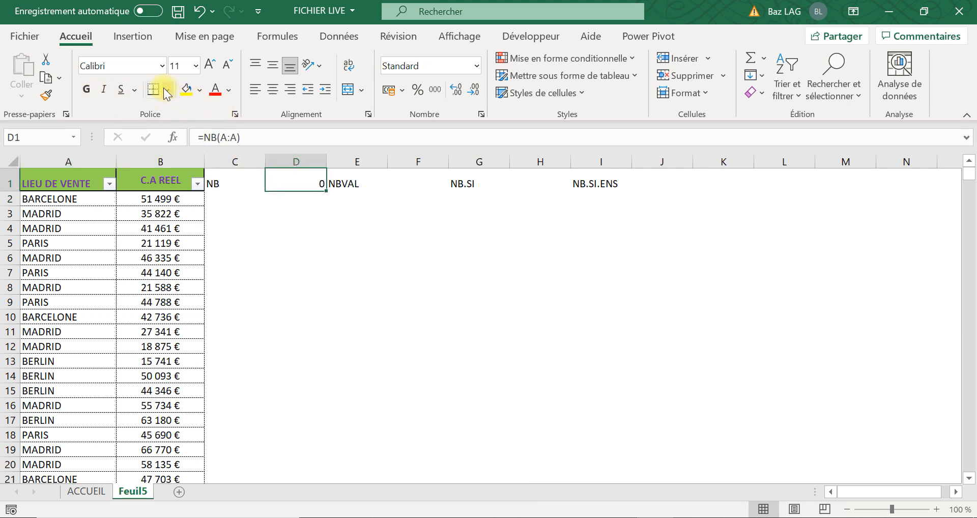
{"action": "left_click", "coordinate": [186, 90]}
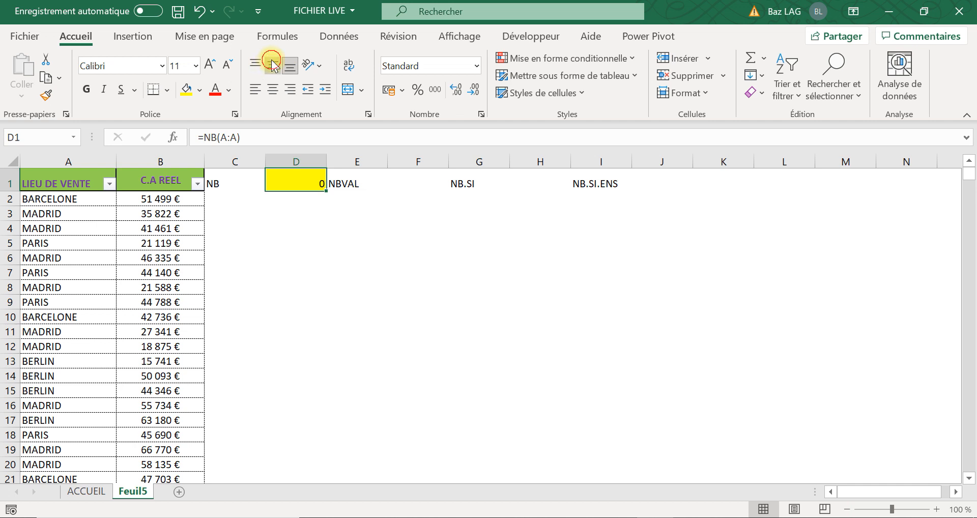
{"action": "left_click", "coordinate": [273, 90]}
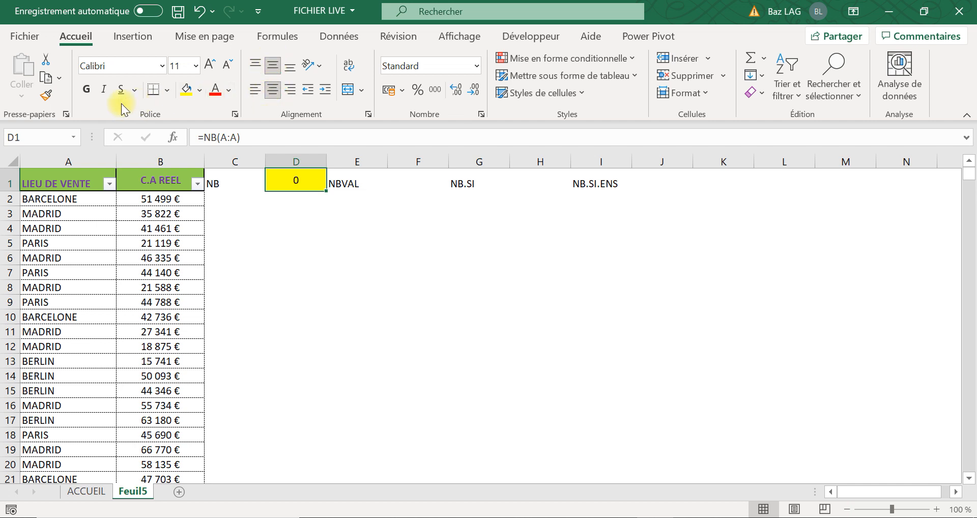
Examine the distinct values in the LIEU DE VENTE filter list, close it, and review the formula in D1.
{"action": "left_click", "coordinate": [59, 244]}
{"action": "left_click", "coordinate": [109, 184]}
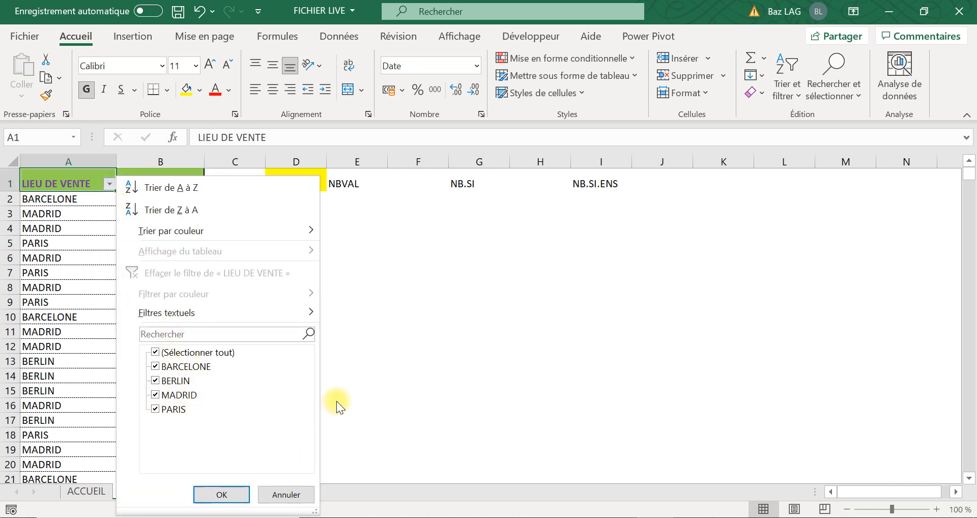
{"action": "left_click", "coordinate": [357, 406]}
{"action": "left_click", "coordinate": [303, 183]}
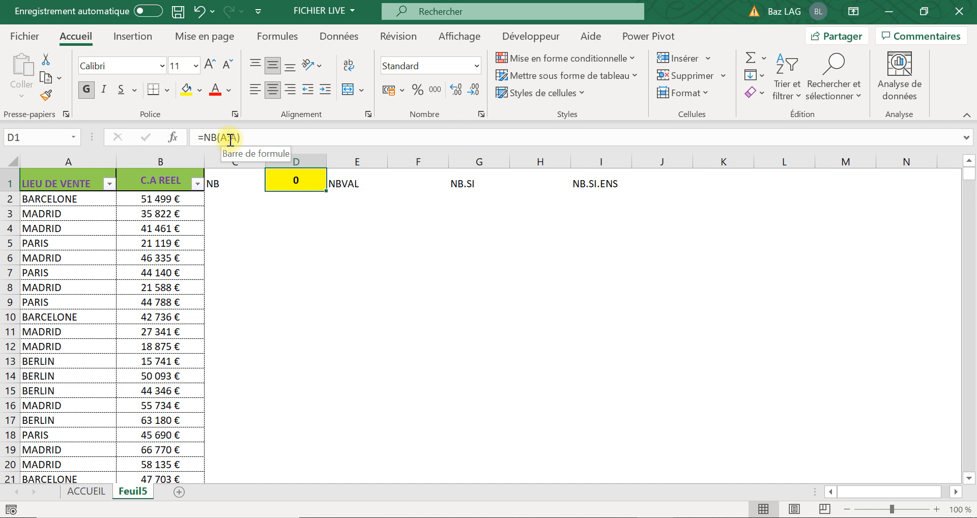
Replace the city names with numbers to test the NB formula: 435456 in A2, 567657 in A15 and 465765 in A8.
{"action": "left_click", "coordinate": [44, 203]}
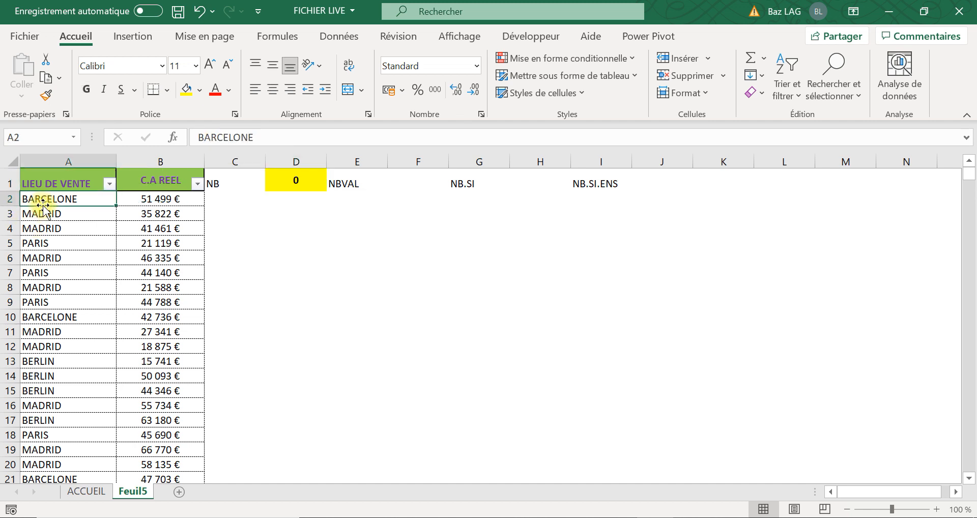
{"action": "key", "text": "Caps_Lock"}
{"action": "type", "text": "435456"}
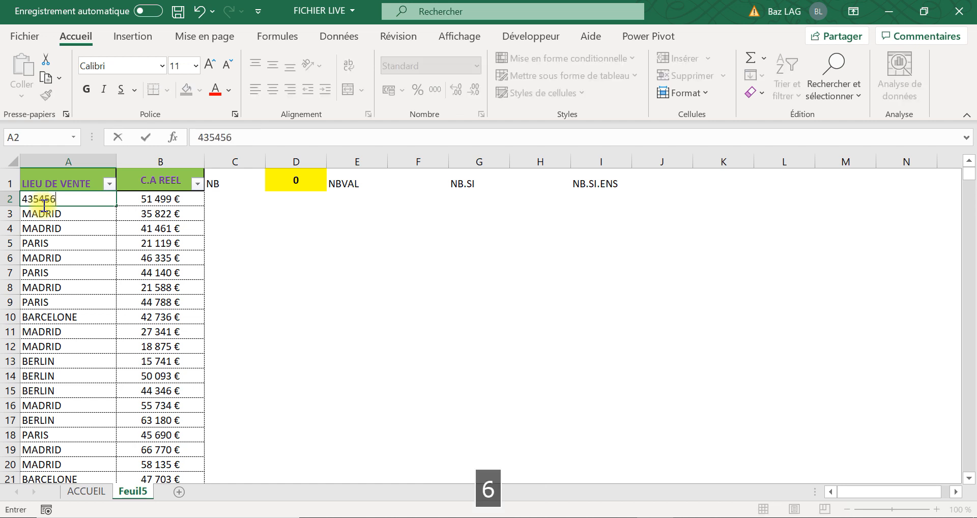
{"action": "key", "text": "Return"}
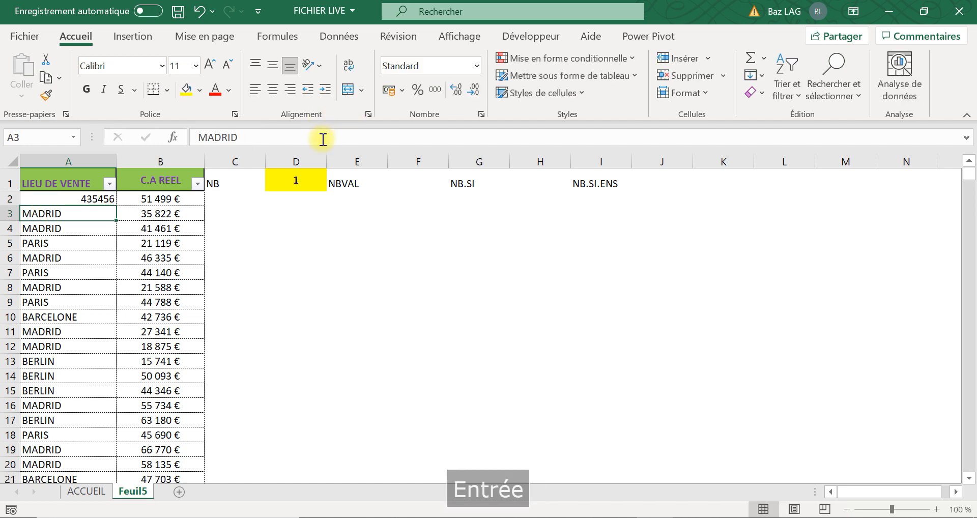
{"action": "left_click", "coordinate": [73, 388]}
{"action": "type", "text": "567657"}
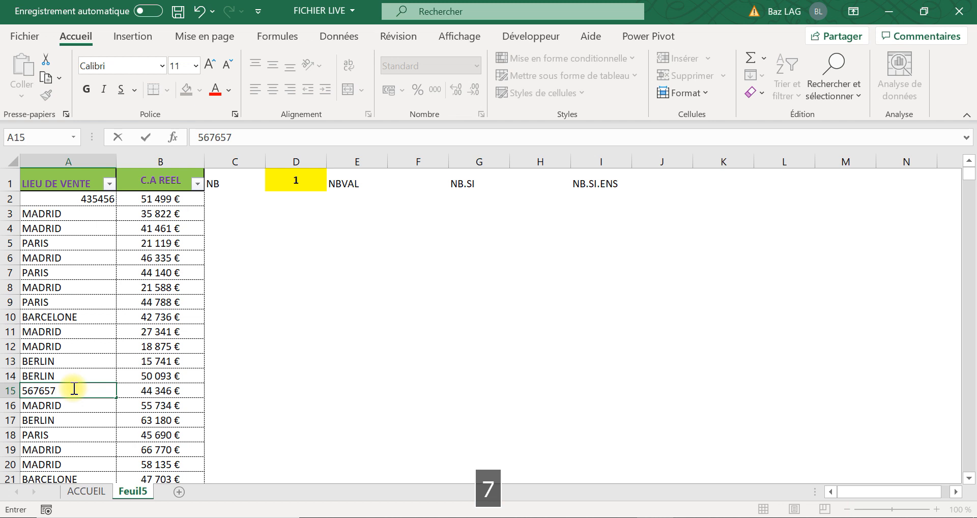
{"action": "key", "text": "Return"}
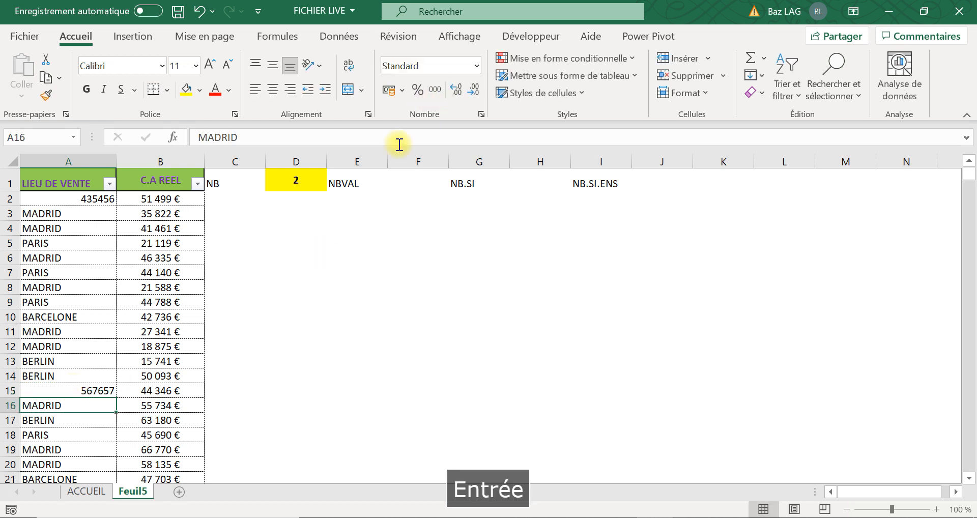
{"action": "left_click", "coordinate": [31, 287]}
{"action": "type", "text": "465765"}
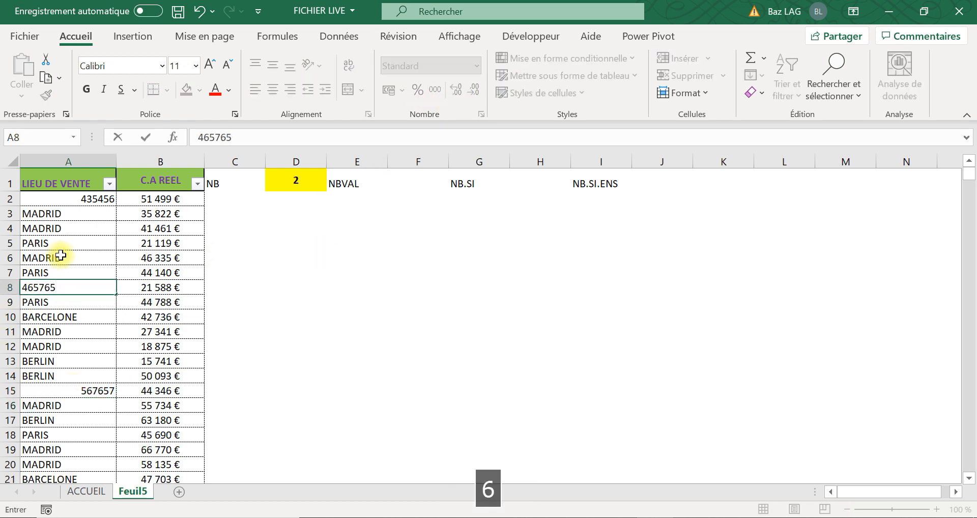
{"action": "key", "text": "Return"}
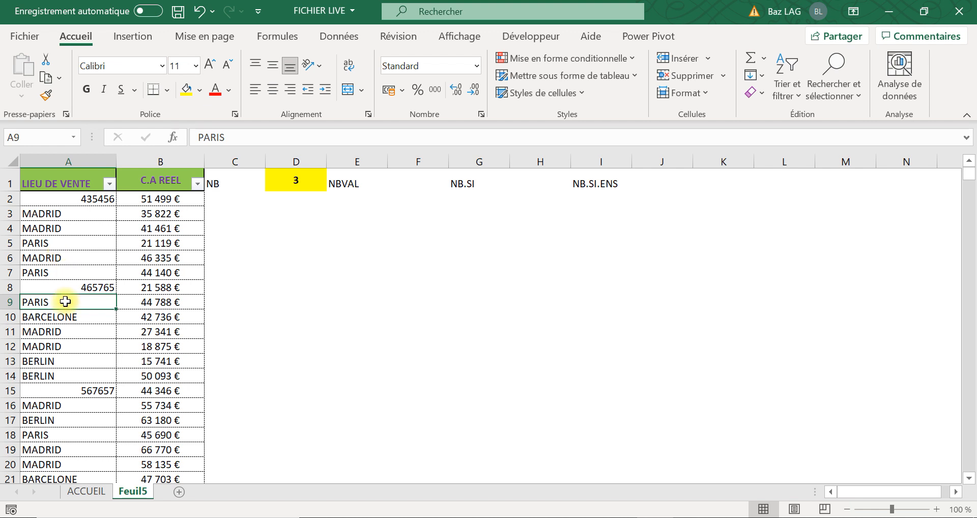
Fill cell F1, beside the NBVAL label, with the same green as the table header.
{"action": "left_click", "coordinate": [385, 183]}
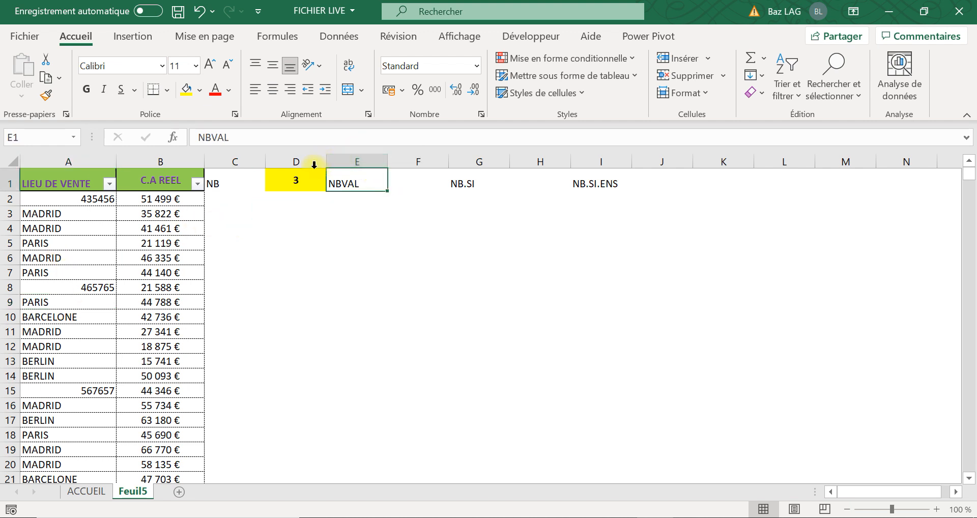
{"action": "left_click", "coordinate": [395, 177]}
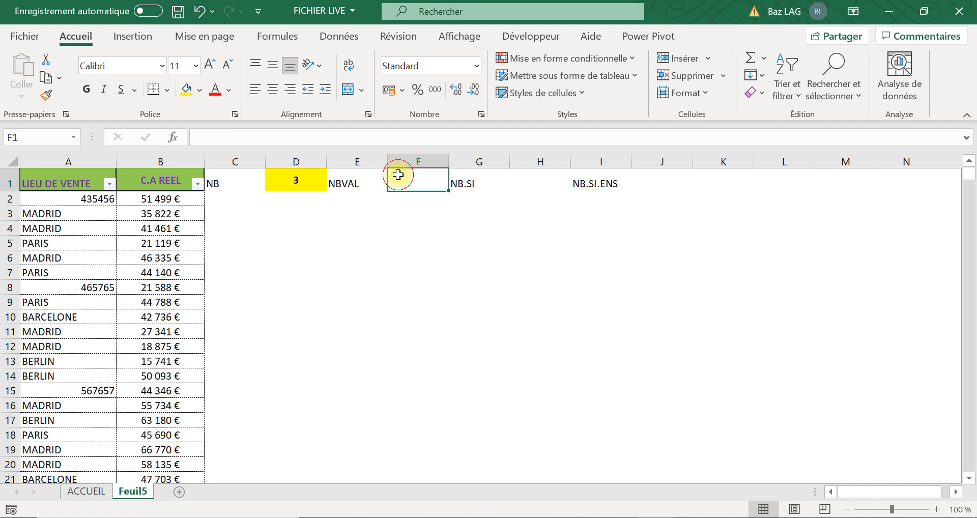
{"action": "left_click", "coordinate": [199, 90]}
{"action": "left_click", "coordinate": [239, 232]}
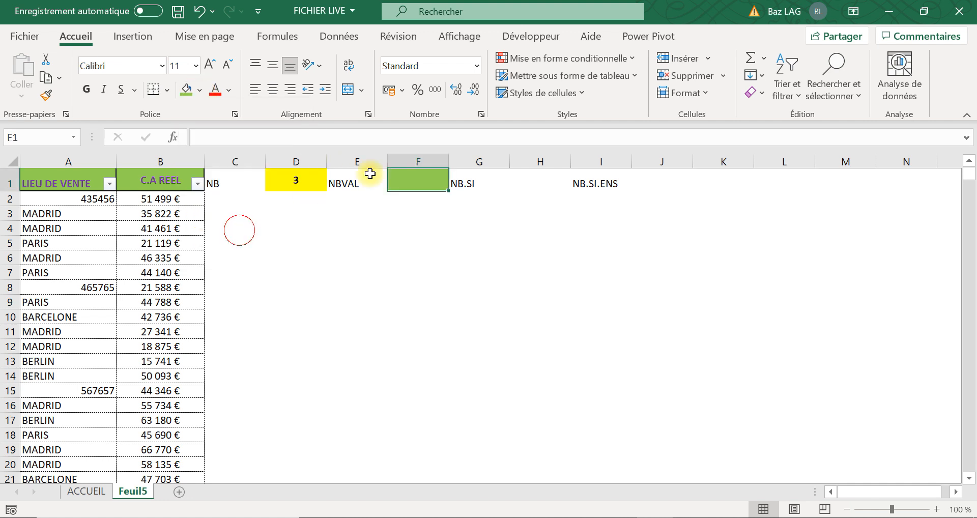
Enter the formula =NBVAL(A:A) in cell F1 to count the non-empty cells in column A.
{"action": "type", "text": "+"}
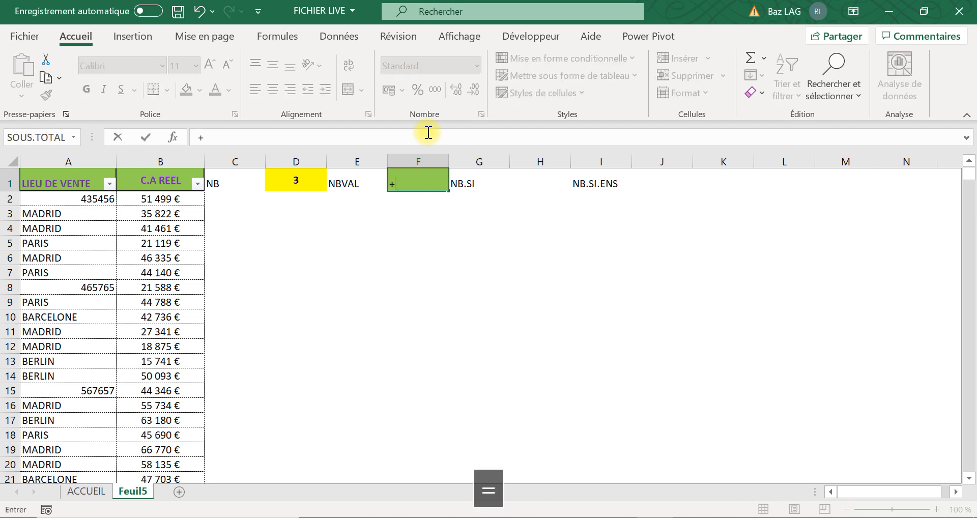
{"action": "key", "text": "BackSpace"}
{"action": "key", "text": "Caps_Lock"}
{"action": "type", "text": "=nb"}
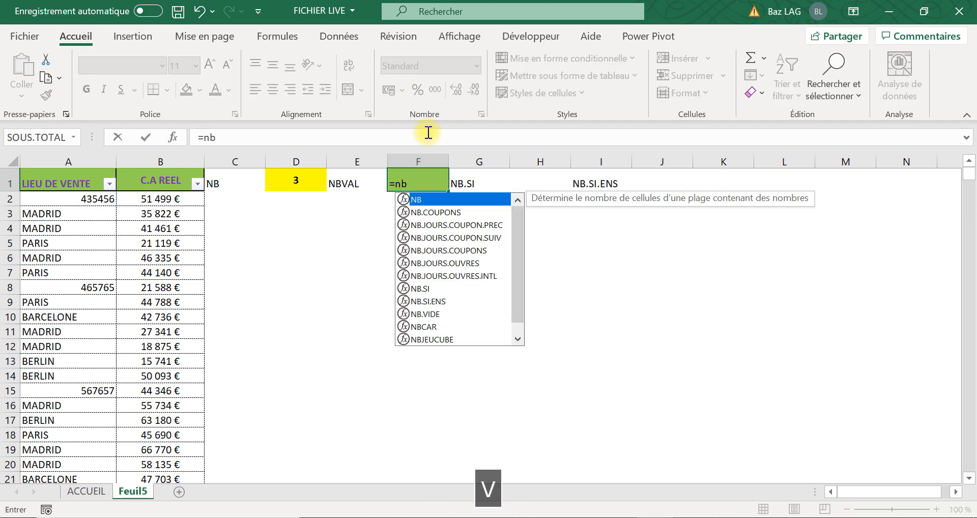
{"action": "type", "text": "val("}
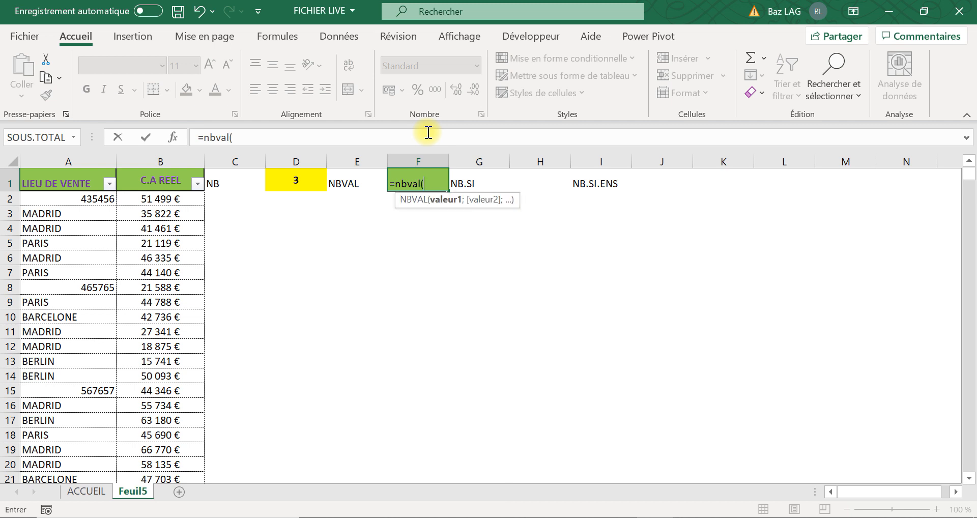
{"action": "left_click", "coordinate": [84, 158]}
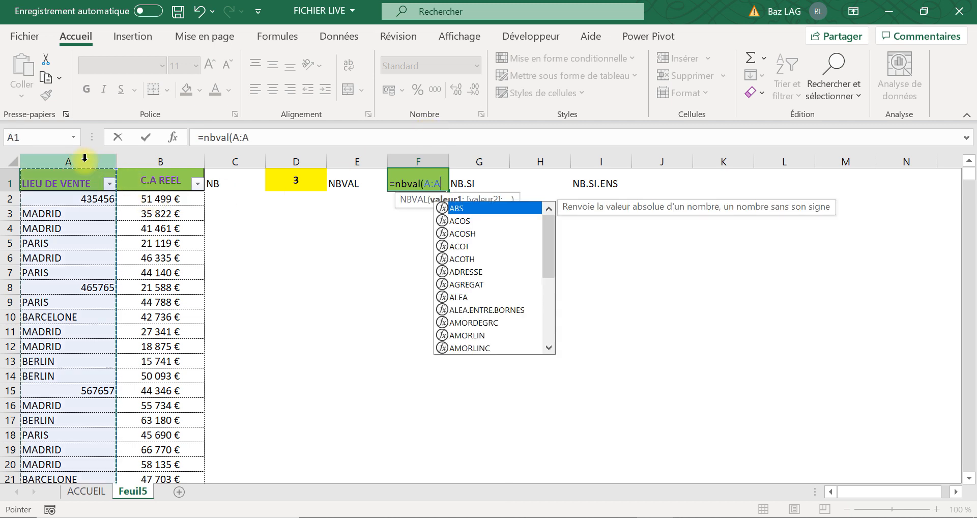
{"action": "type", "text": ")"}
{"action": "key", "text": "Return"}
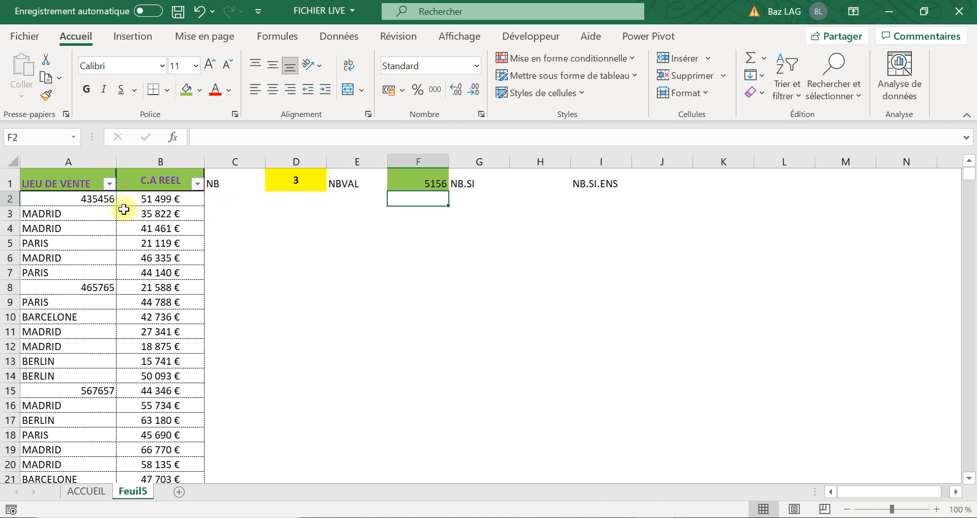
{"action": "left_click", "coordinate": [72, 213]}
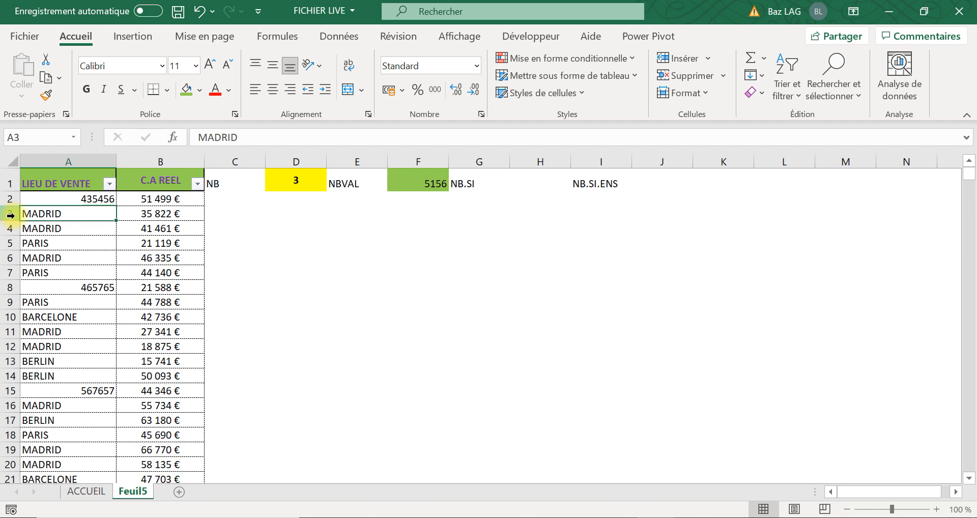
Examine the filled range of column A down to its last row and compare it with the NBVAL formula in F1.
{"action": "key", "text": "ctrl+shift+Down"}
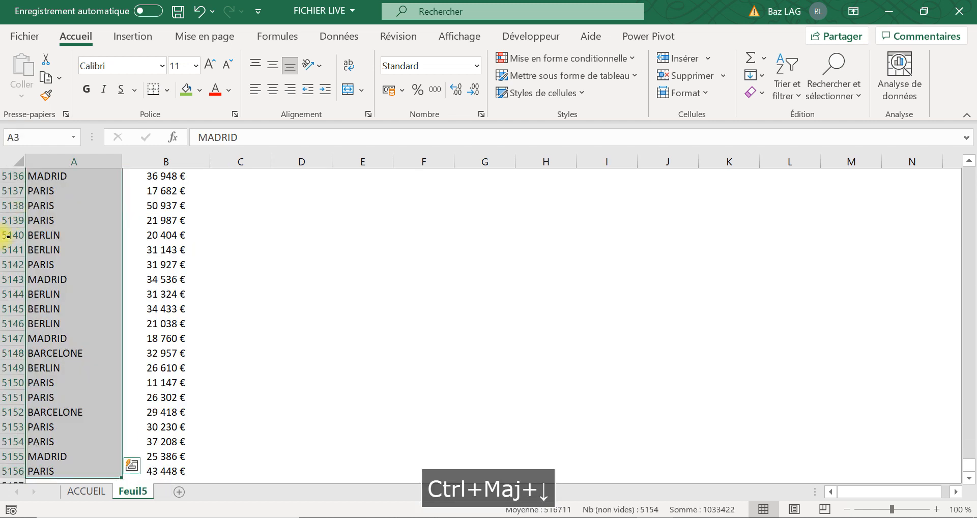
{"action": "left_click", "coordinate": [46, 465]}
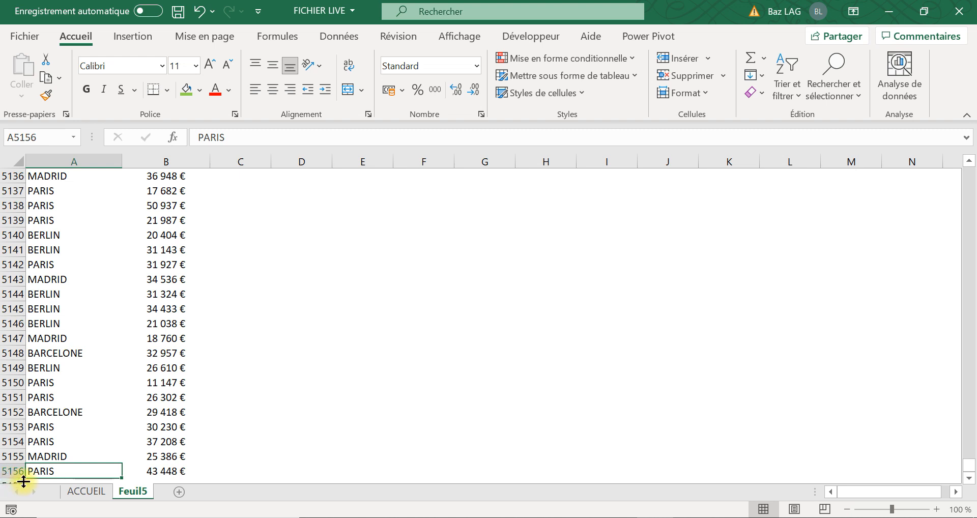
{"action": "left_click", "coordinate": [87, 277]}
{"action": "key", "text": "shift+Page_Up"}
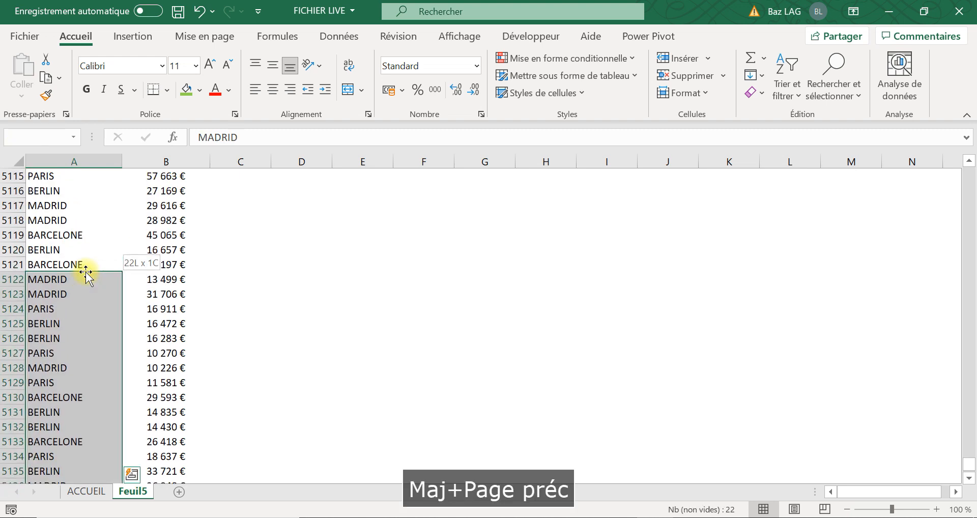
{"action": "key", "text": "shift+Page_Up"}
{"action": "key", "text": "ctrl+shift+Up"}
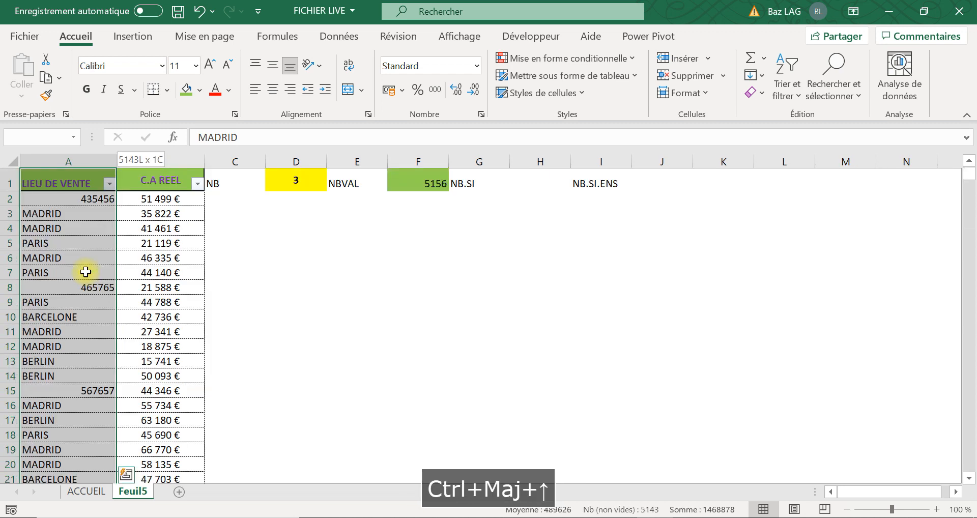
{"action": "left_click", "coordinate": [410, 257]}
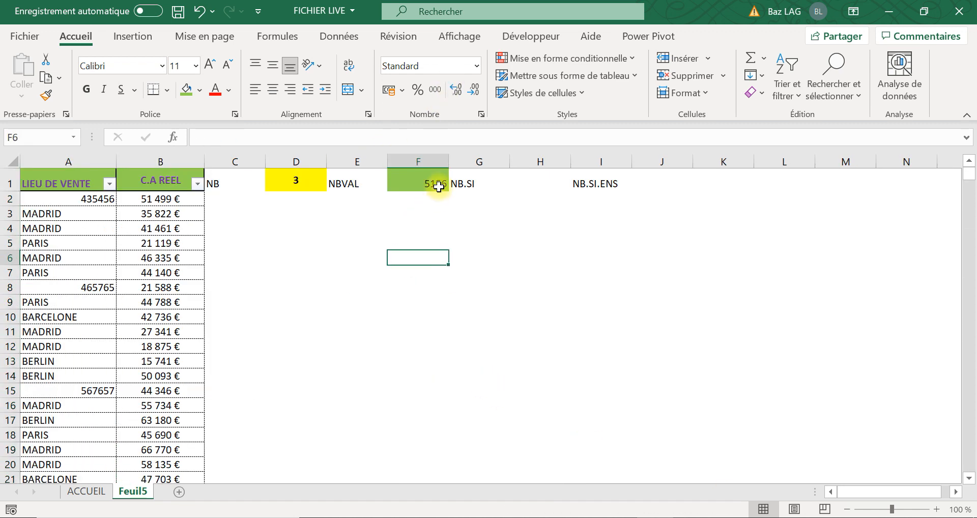
{"action": "left_click", "coordinate": [436, 184]}
{"action": "scroll", "coordinate": [324, 288], "scroll_direction": "down", "scroll_amount": 1}
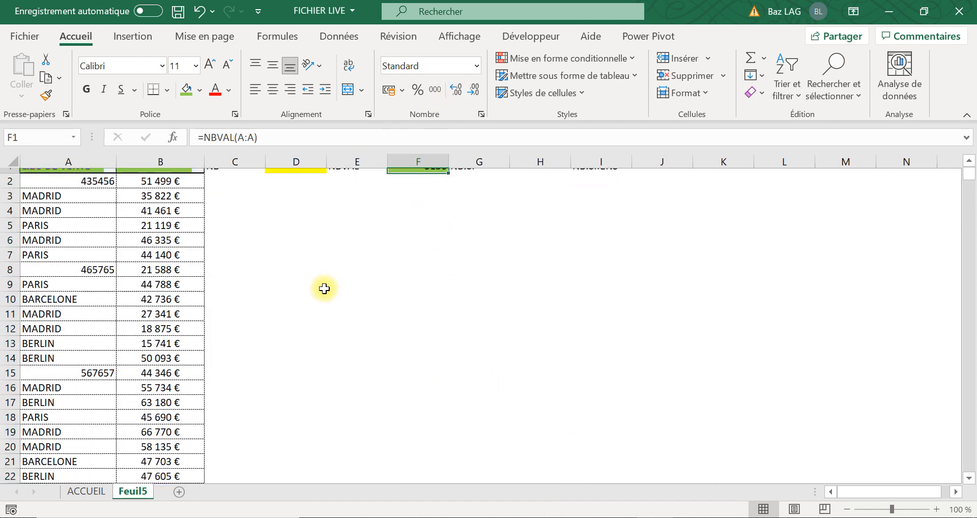
{"action": "scroll", "coordinate": [324, 289], "scroll_direction": "up", "scroll_amount": 1}
Freeze the header row above A2 and check the last filled row of column A against the NBVAL count.
{"action": "left_click", "coordinate": [76, 198]}
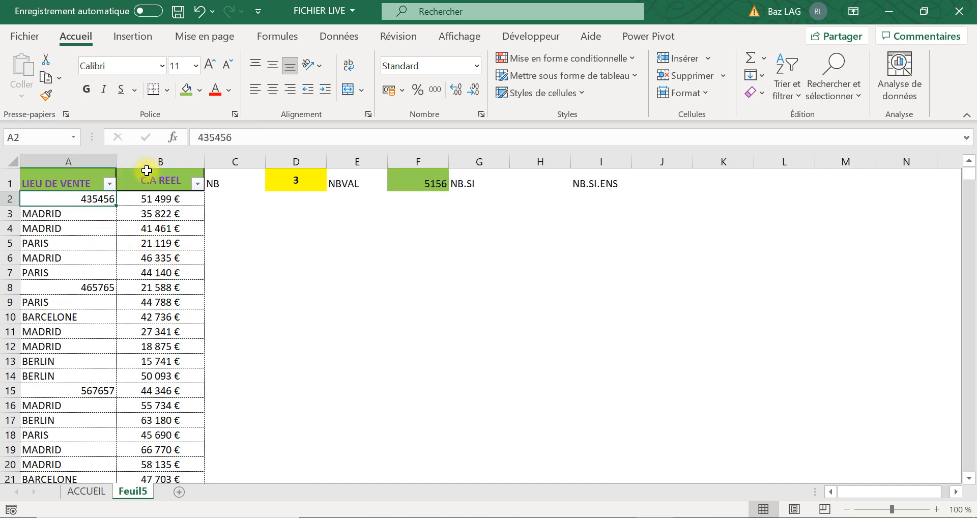
{"action": "left_click", "coordinate": [464, 35]}
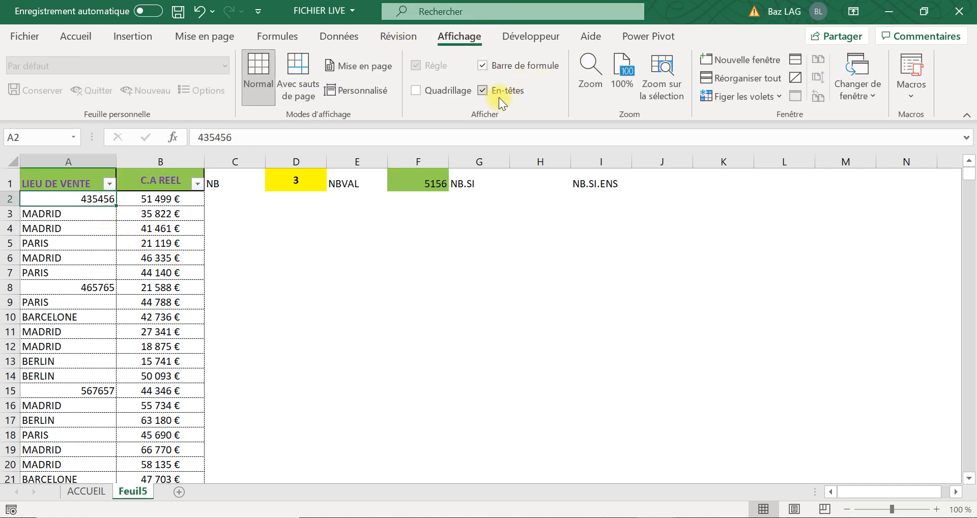
{"action": "left_click", "coordinate": [743, 96]}
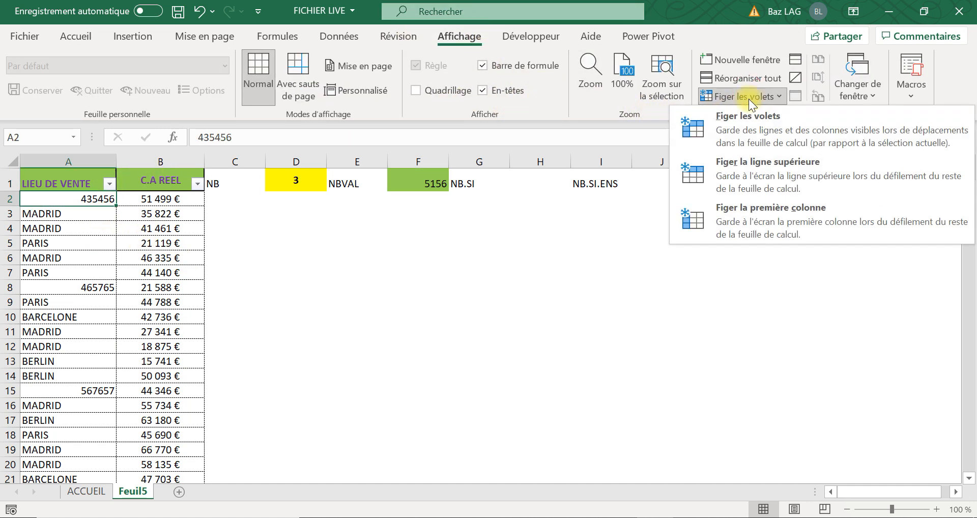
{"action": "left_click", "coordinate": [744, 116]}
{"action": "scroll", "coordinate": [122, 275], "scroll_direction": "down", "scroll_amount": 3}
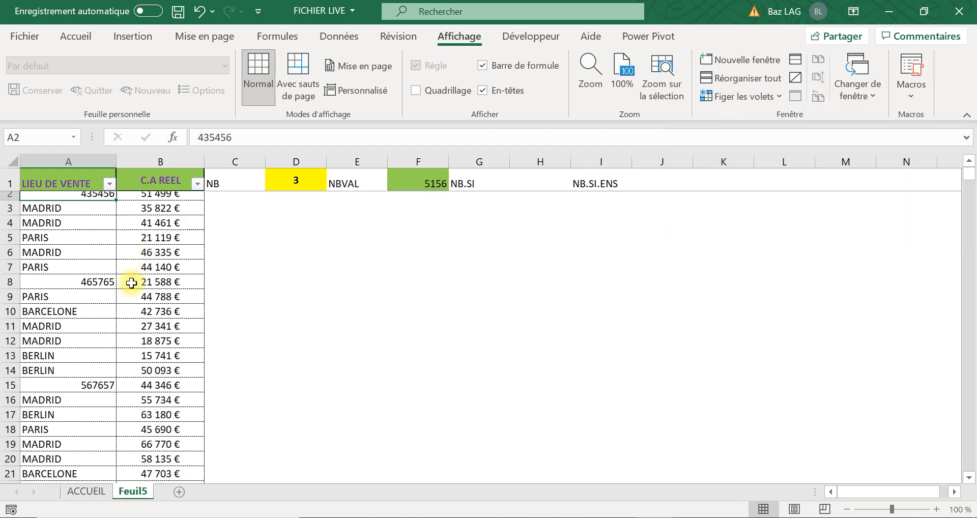
{"action": "left_click", "coordinate": [44, 178]}
{"action": "scroll", "coordinate": [44, 211], "scroll_direction": "up", "scroll_amount": 3}
{"action": "left_click", "coordinate": [44, 213]}
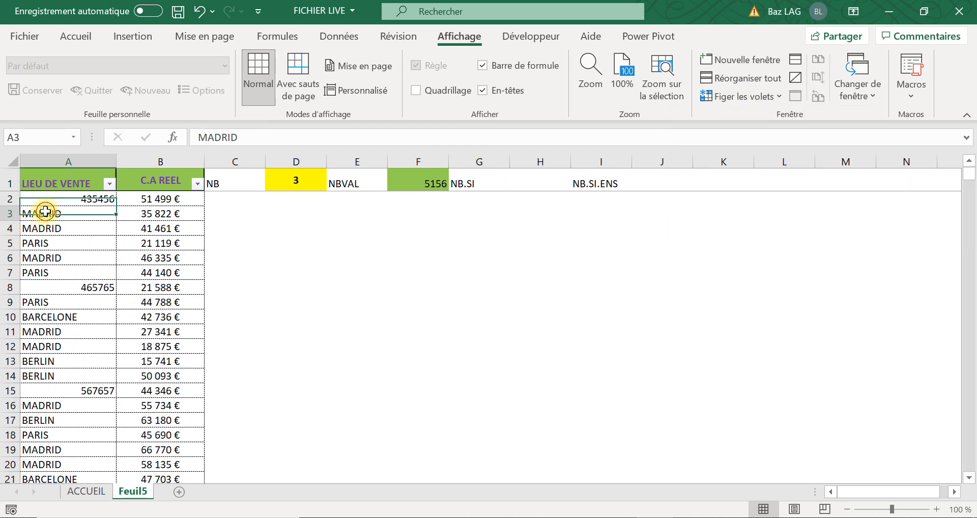
{"action": "key", "text": "ctrl+shift+Down"}
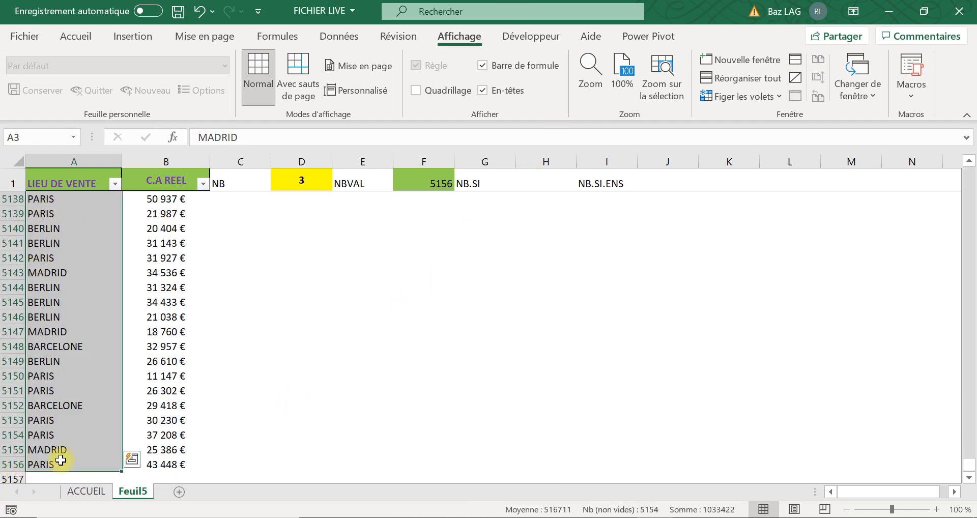
{"action": "left_click", "coordinate": [364, 269]}
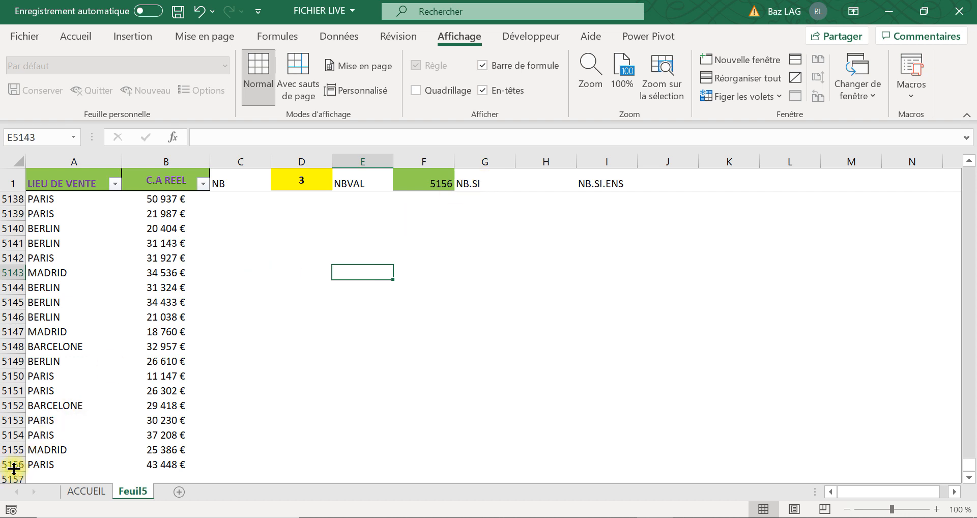
Format the NBVAL result in F1 as bold, centred both vertically and horizontally.
{"action": "left_click", "coordinate": [434, 176]}
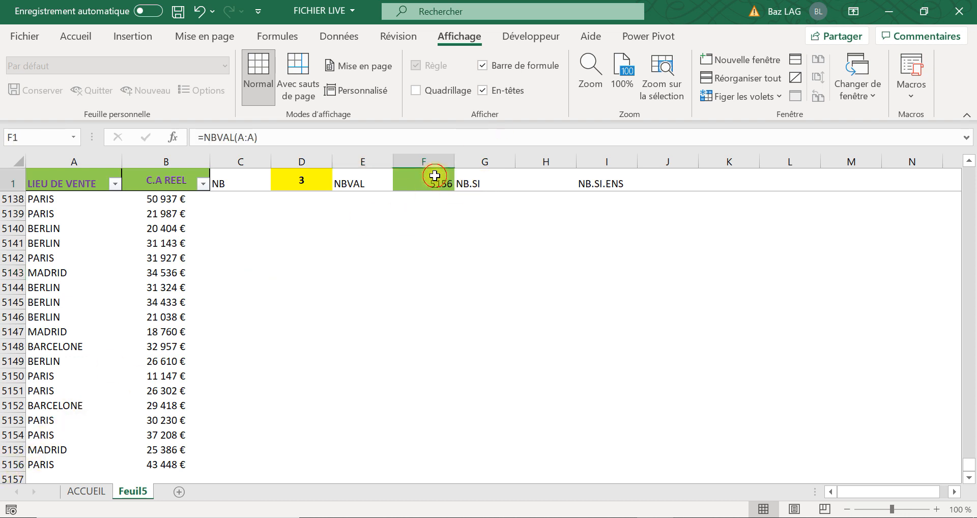
{"action": "left_click", "coordinate": [75, 36]}
{"action": "left_click", "coordinate": [272, 66]}
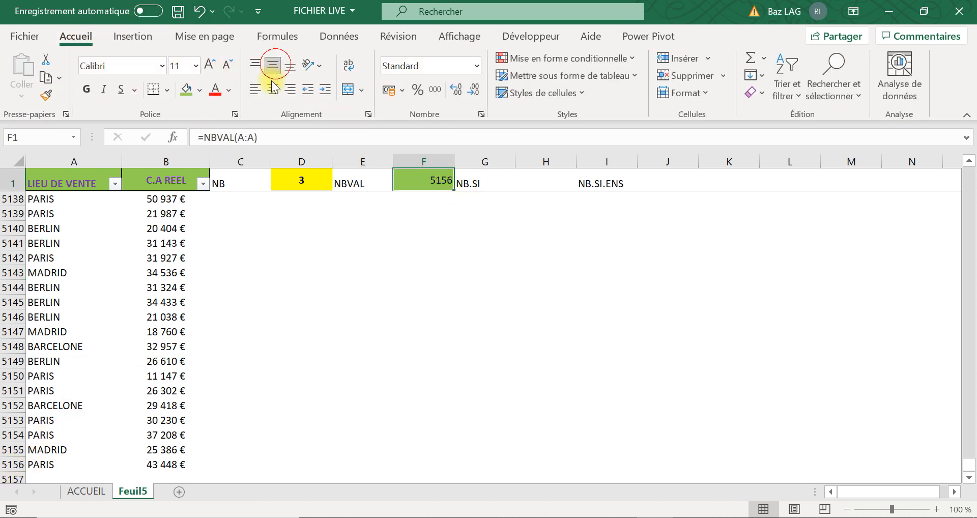
{"action": "left_click", "coordinate": [272, 90]}
{"action": "left_click", "coordinate": [93, 95]}
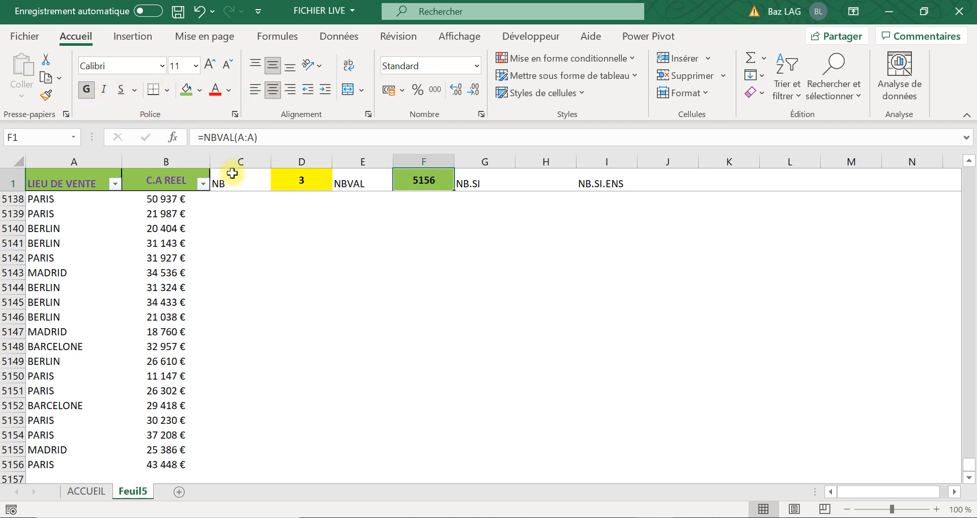
Fill cell H1, beside the NB.SI label, with a light orange colour.
{"action": "left_click", "coordinate": [473, 316]}
{"action": "scroll", "coordinate": [481, 244], "scroll_direction": "up", "scroll_amount": 5}
{"action": "left_click", "coordinate": [533, 175]}
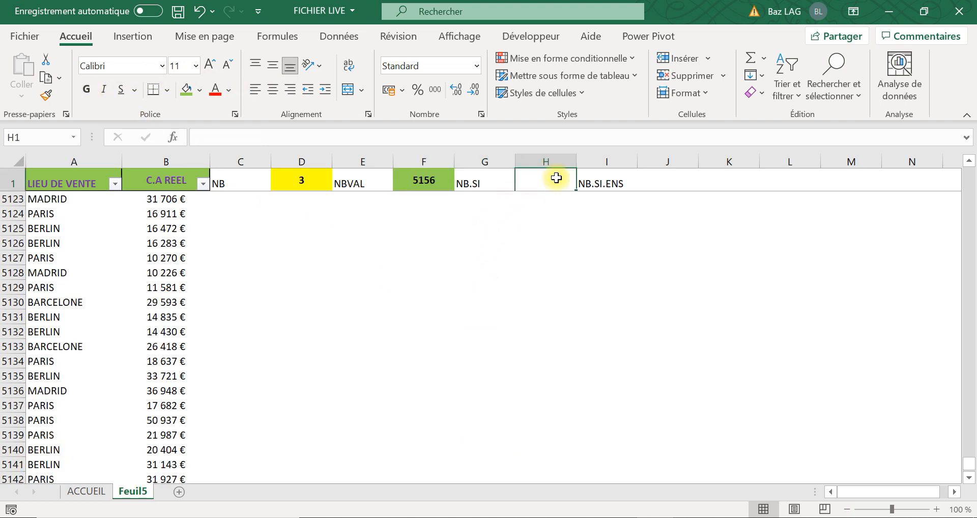
{"action": "left_click", "coordinate": [200, 90]}
{"action": "left_click", "coordinate": [277, 151]}
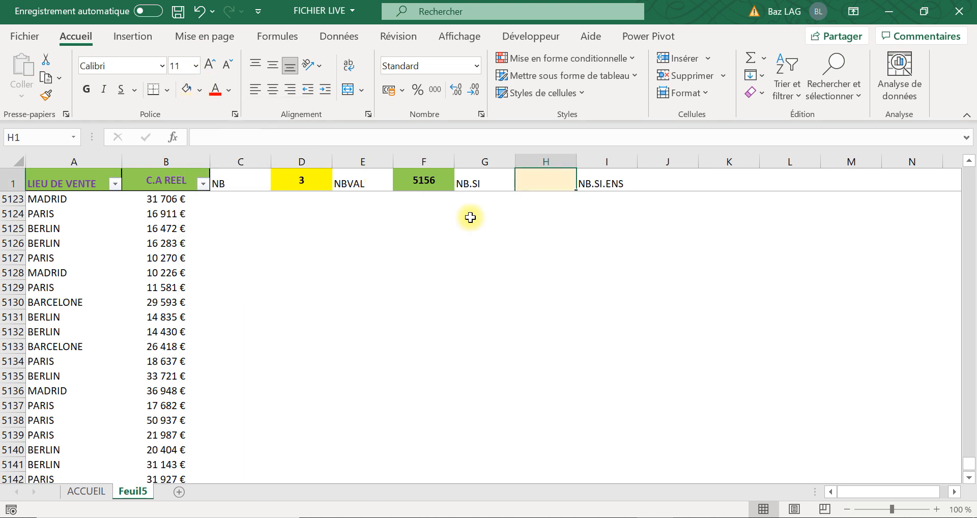
{"action": "left_click", "coordinate": [511, 229]}
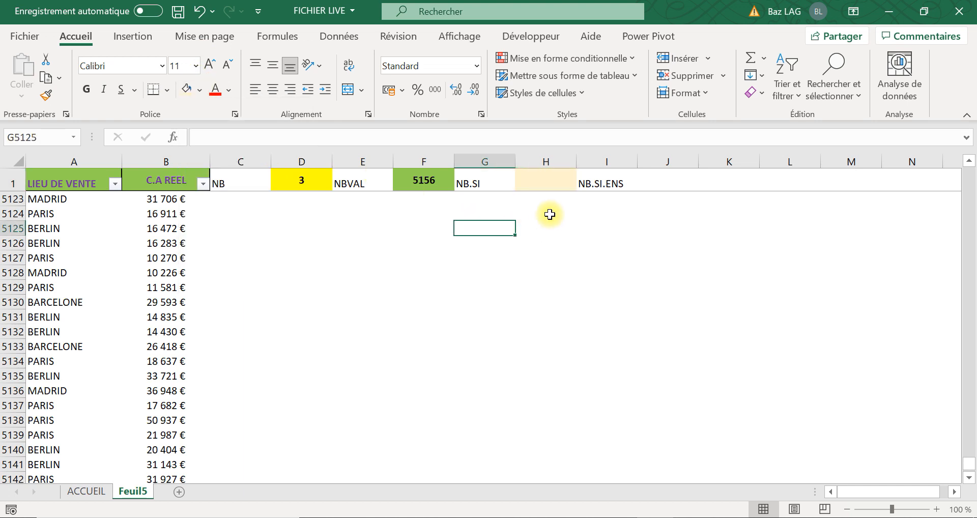
{"action": "left_click", "coordinate": [485, 184]}
{"action": "left_click", "coordinate": [604, 184]}
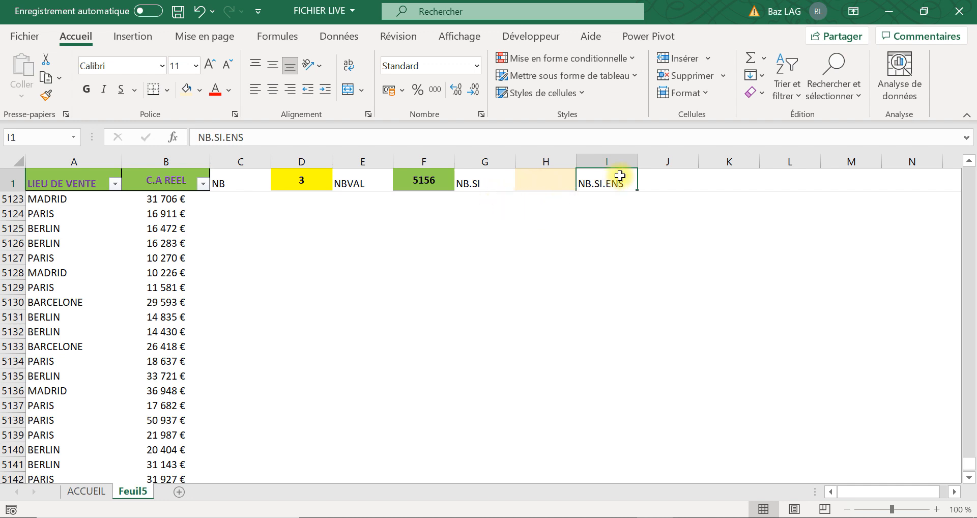
{"action": "left_click", "coordinate": [467, 182]}
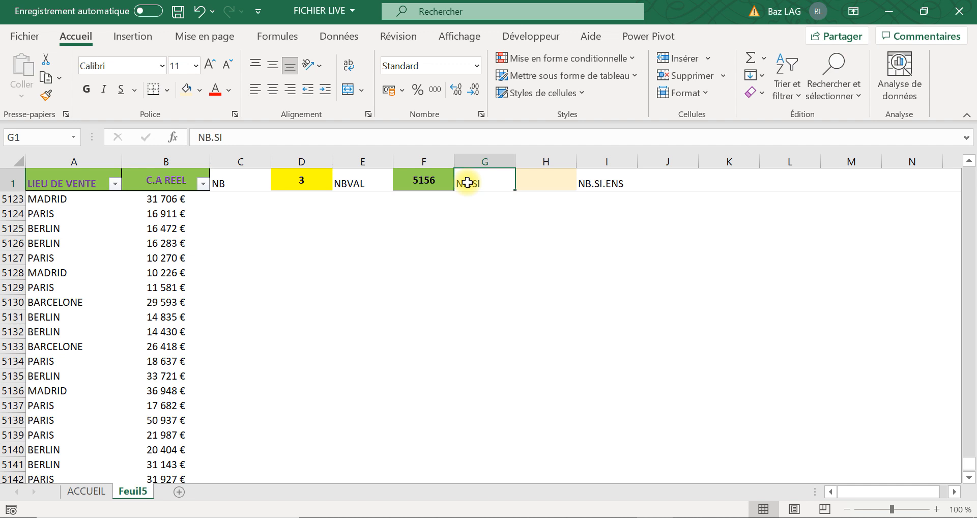
Enter the formula =NB.SI(A:A;"MADRID") in cell H1 to count the MADRID entries in column A.
{"action": "left_click", "coordinate": [553, 184]}
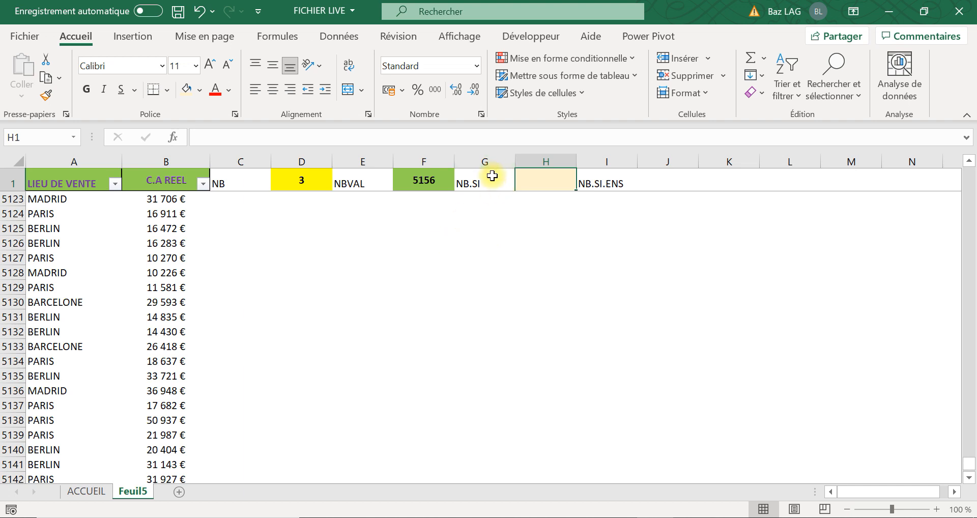
{"action": "scroll", "coordinate": [342, 216], "scroll_direction": "up", "scroll_amount": 6}
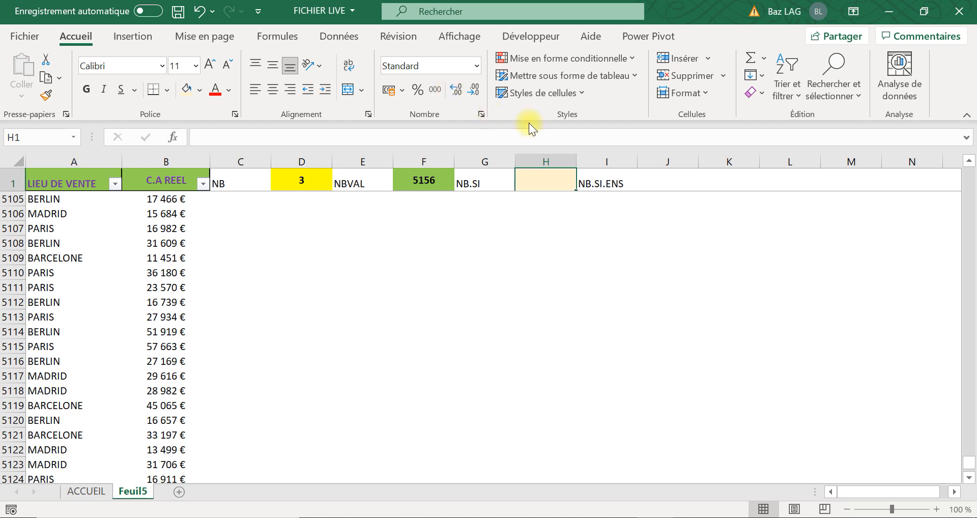
{"action": "type", "text": "="}
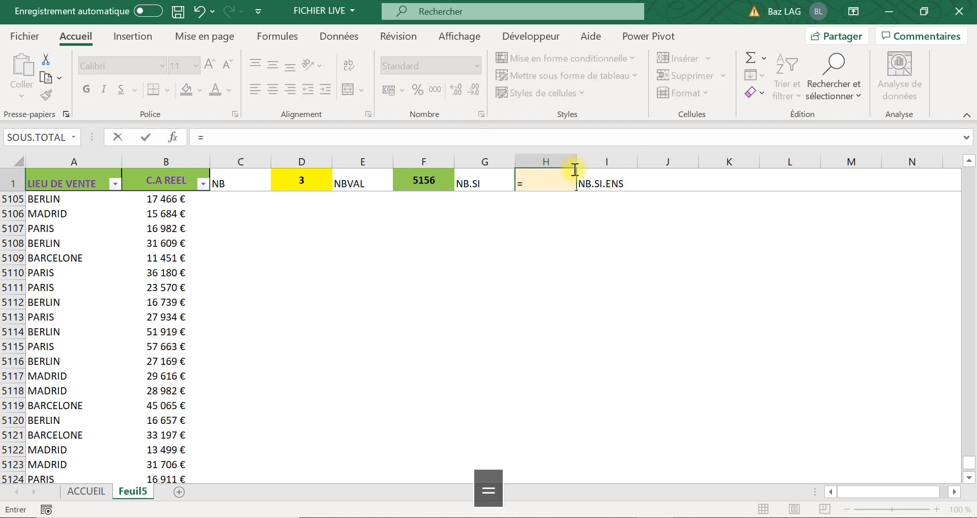
{"action": "type", "text": "nb"}
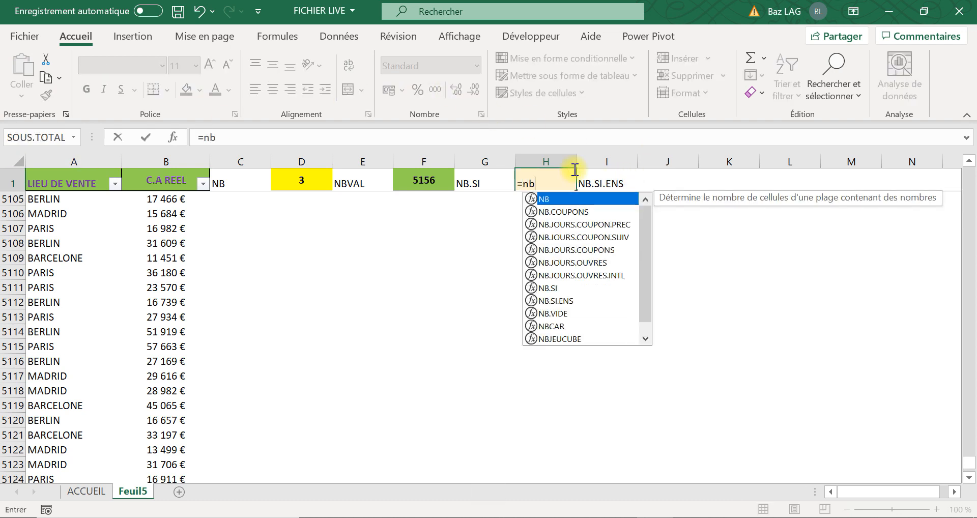
{"action": "key", "text": "Caps_Lock"}
{"action": "type", "text": "."}
{"action": "key", "text": "Caps_Lock"}
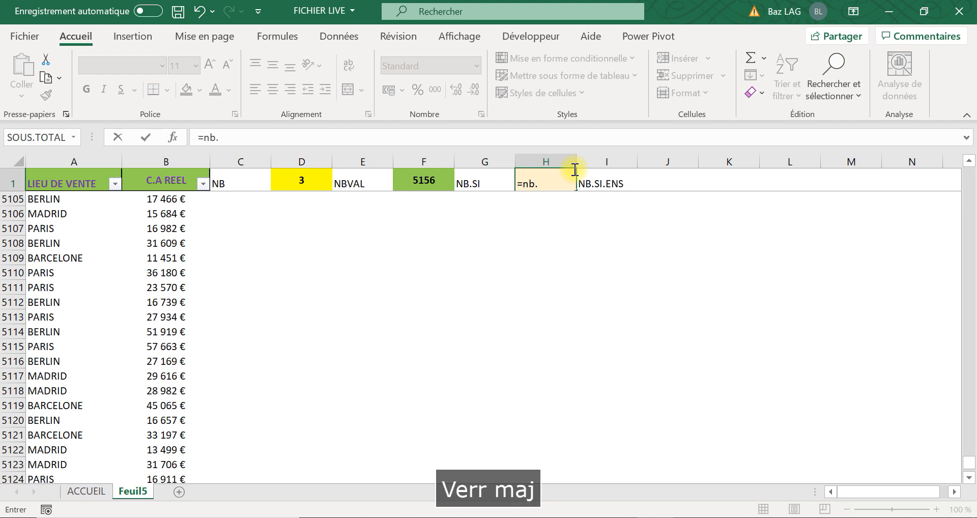
{"action": "type", "text": "si"}
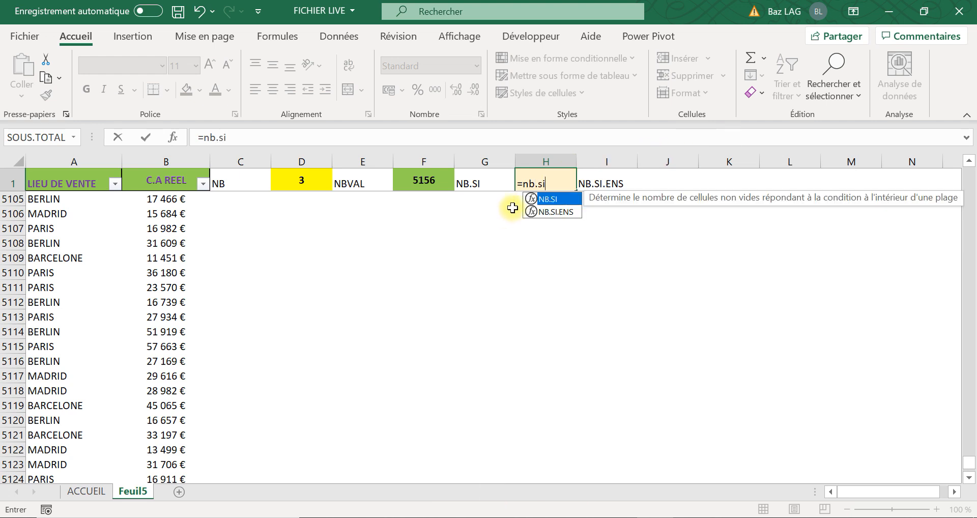
{"action": "double_click", "coordinate": [547, 200]}
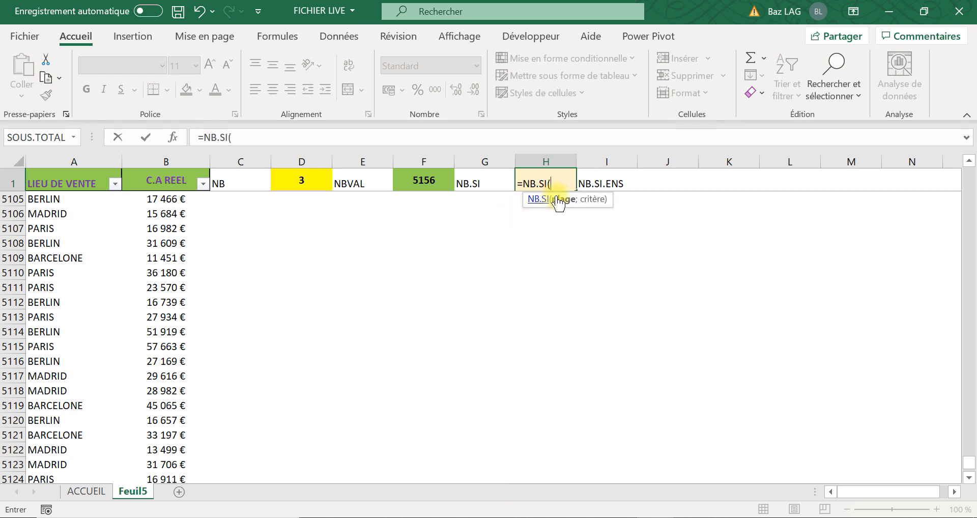
{"action": "left_click", "coordinate": [84, 161]}
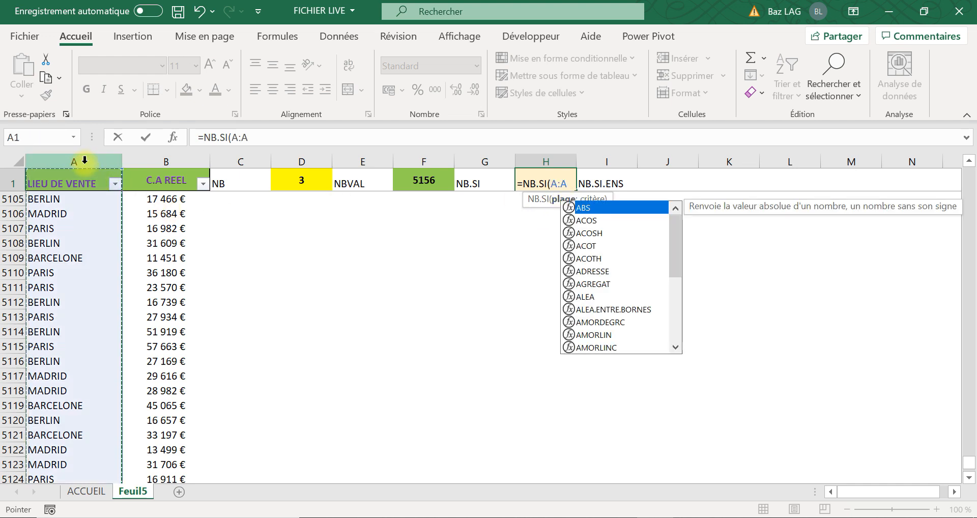
{"action": "type", "text": ";"}
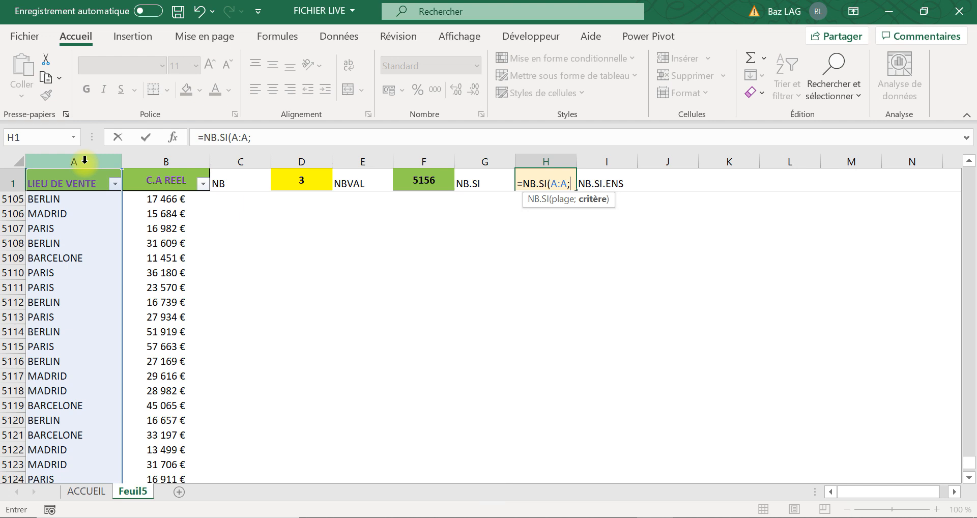
{"action": "type", "text": "\"M"}
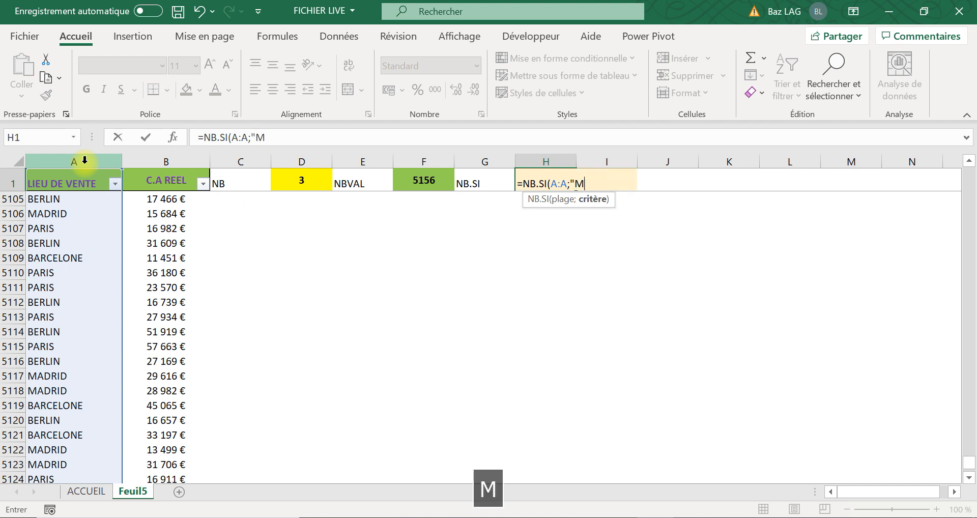
{"action": "type", "text": "ADRID"}
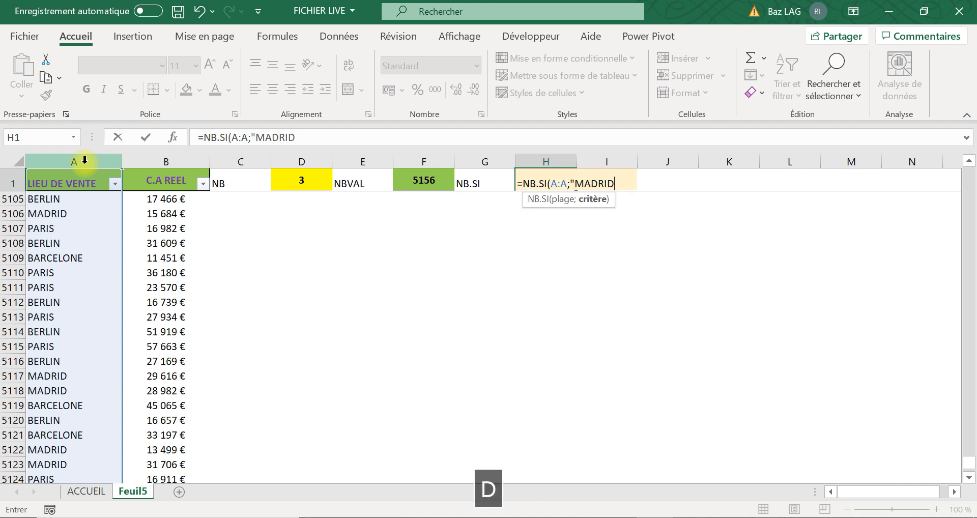
{"action": "key", "text": "Caps_Lock"}
{"action": "type", "text": ")"}
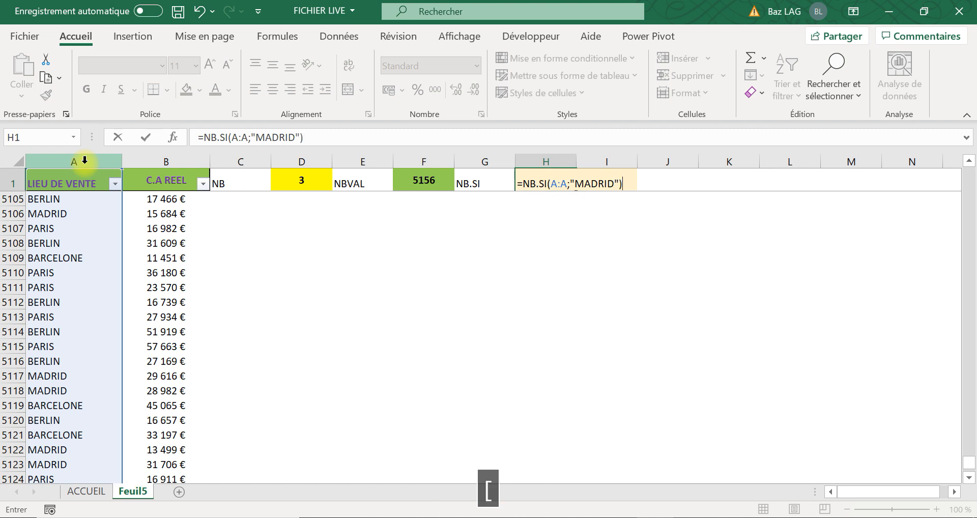
{"action": "key", "text": "Return"}
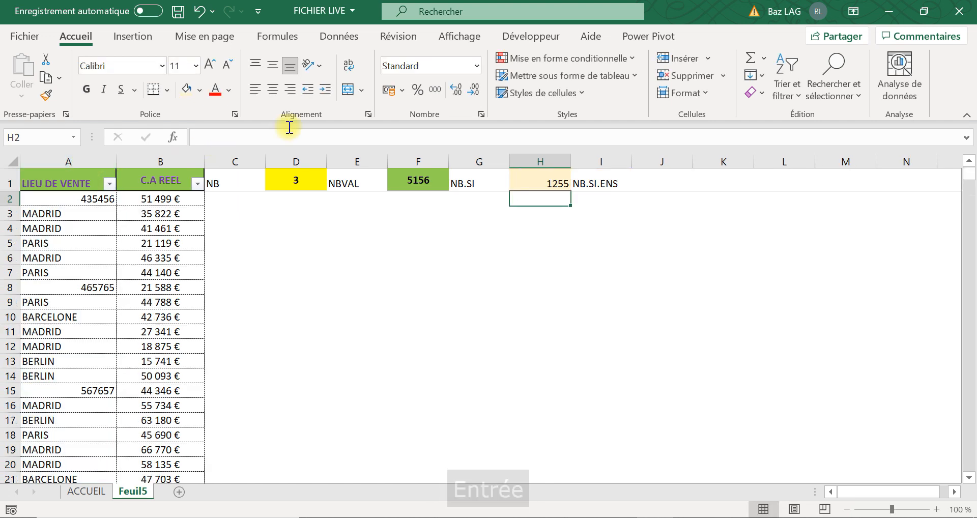
{"action": "left_click", "coordinate": [545, 183]}
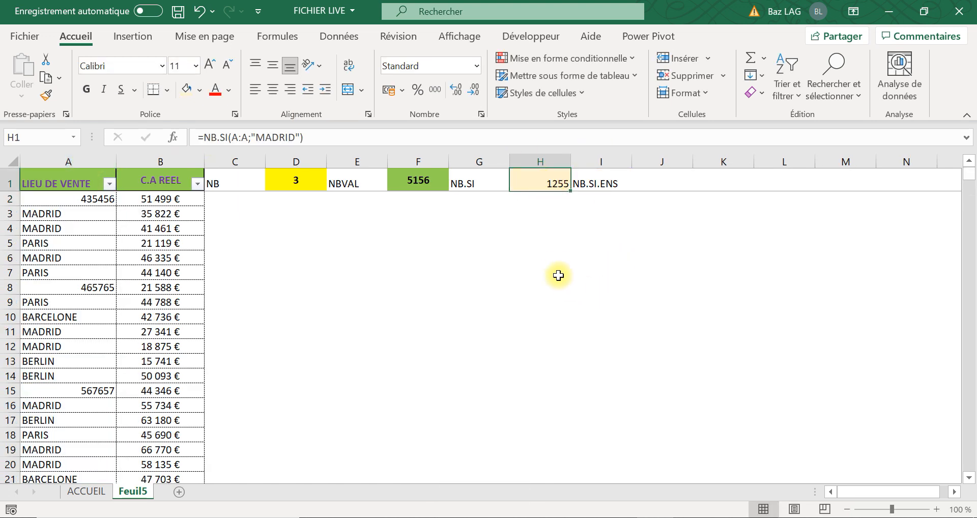
Format cell H1 as a number with the thousands separator and 0 decimal places.
{"action": "left_click", "coordinate": [557, 257]}
{"action": "left_click", "coordinate": [565, 181]}
{"action": "right_click", "coordinate": [565, 181]}
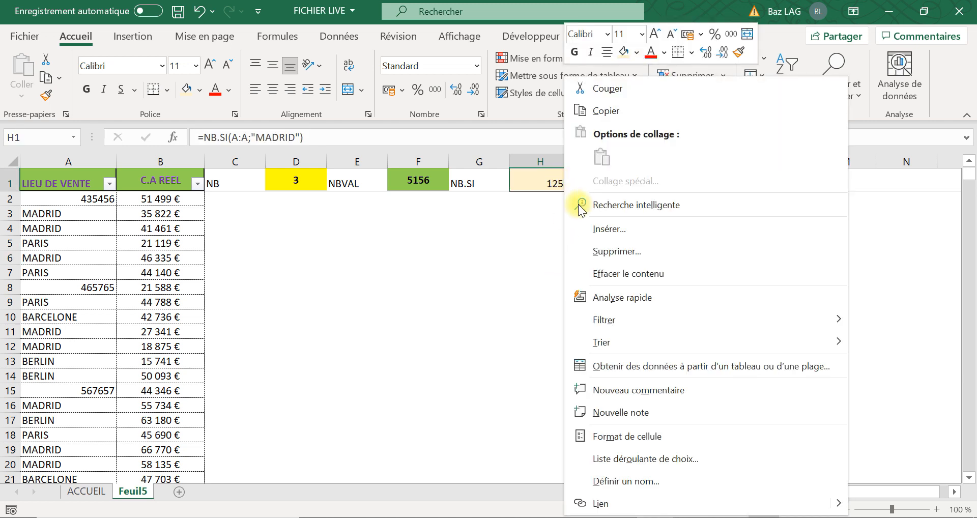
{"action": "left_click", "coordinate": [613, 429]}
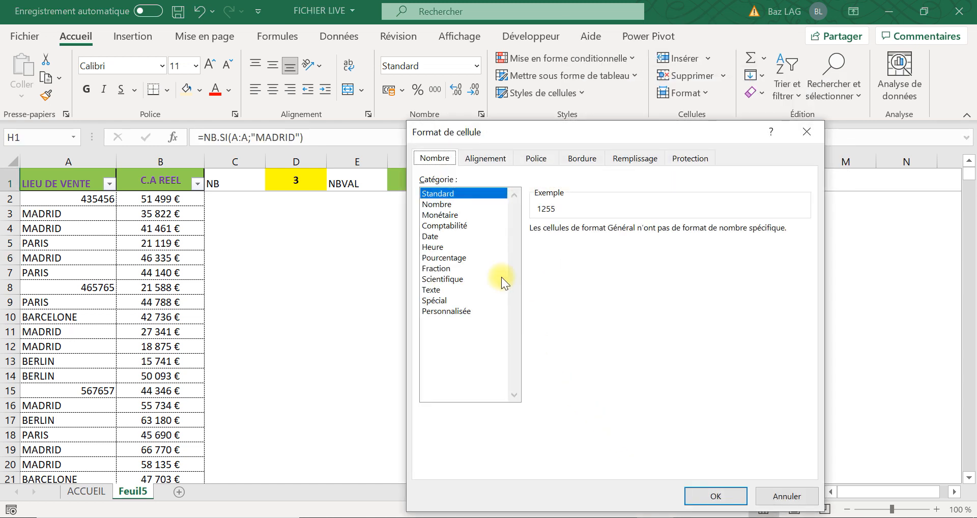
{"action": "left_click", "coordinate": [436, 204]}
{"action": "left_click", "coordinate": [533, 249]}
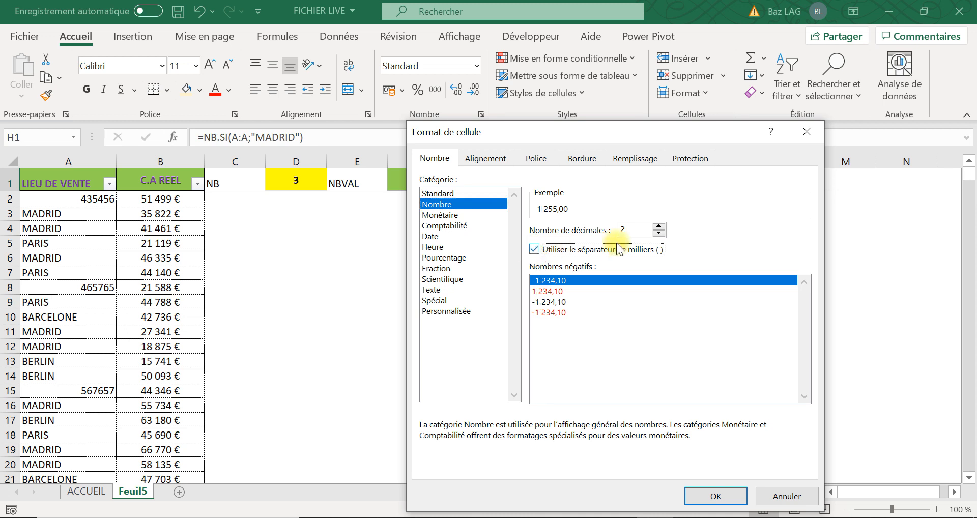
{"action": "left_click", "coordinate": [658, 233]}
{"action": "left_click", "coordinate": [659, 233]}
{"action": "left_click", "coordinate": [715, 496]}
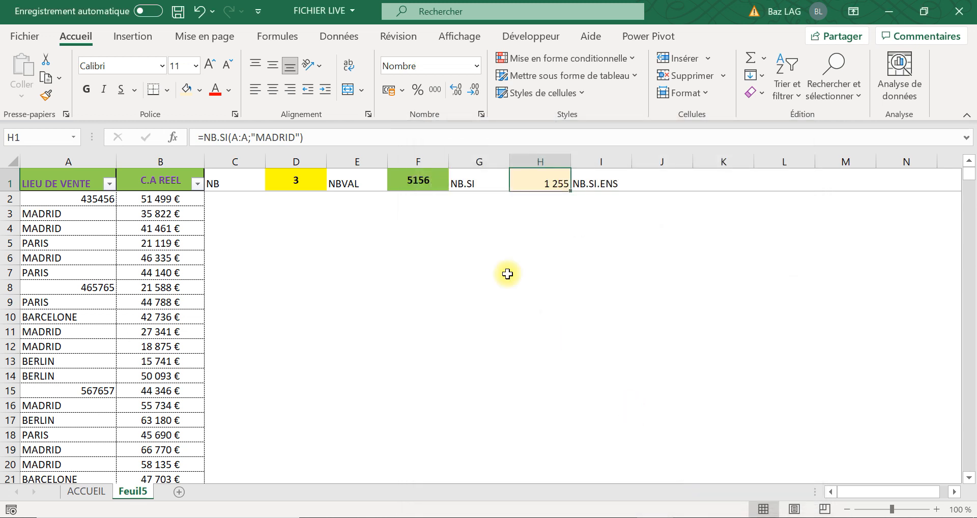
Centre the H1 result vertically and horizontally, enlarge its font to 14 and make it bold.
{"action": "left_click", "coordinate": [277, 63]}
{"action": "left_click", "coordinate": [275, 91]}
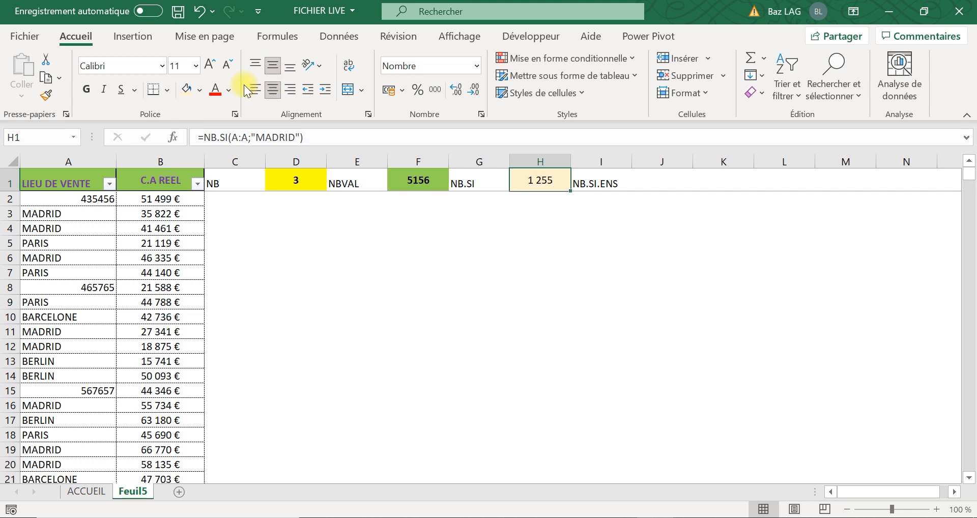
{"action": "left_click", "coordinate": [209, 68]}
{"action": "left_click", "coordinate": [209, 69]}
{"action": "left_click", "coordinate": [88, 90]}
{"action": "left_click", "coordinate": [555, 254]}
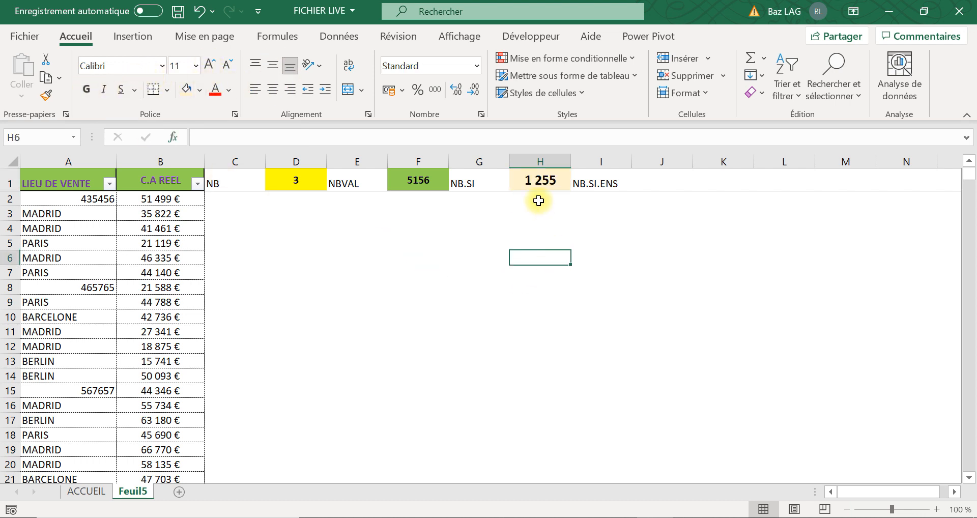
Filter the LIEU DE VENTE column to MADRID only to check the NB.SI result in H1 against the record count.
{"action": "left_click", "coordinate": [537, 180]}
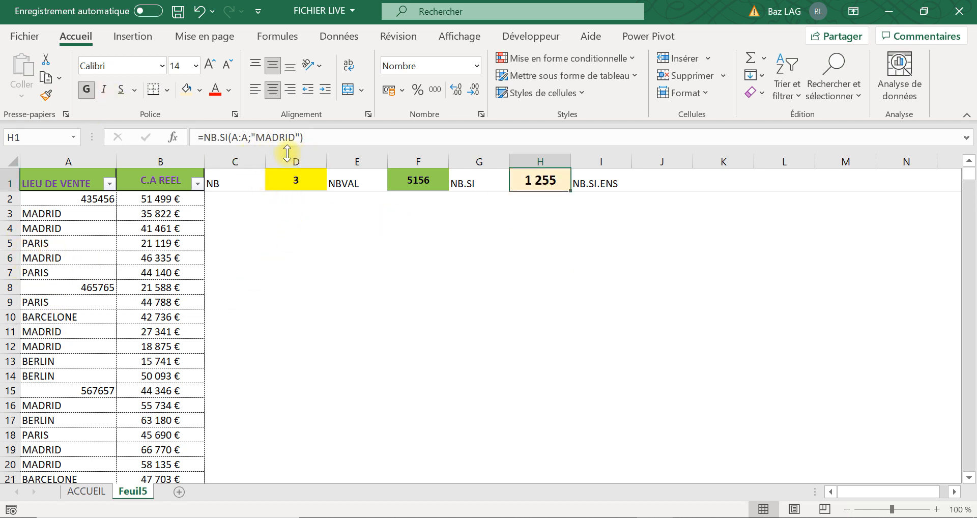
{"action": "left_click", "coordinate": [322, 245]}
{"action": "left_click", "coordinate": [109, 183]}
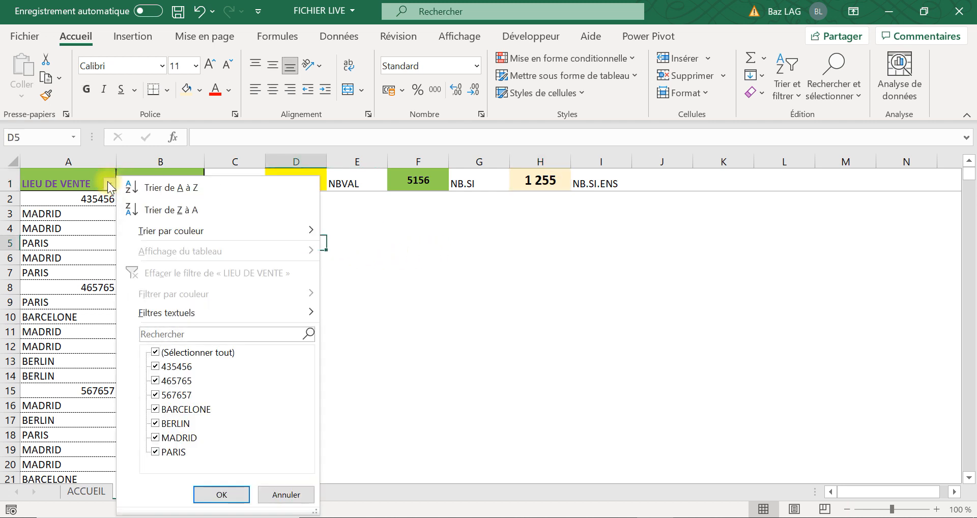
{"action": "left_click", "coordinate": [179, 353]}
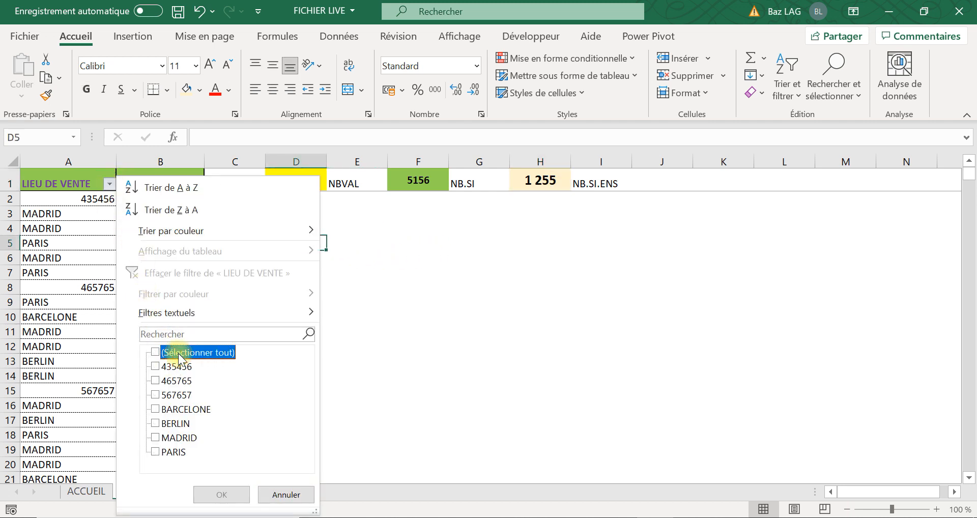
{"action": "left_click", "coordinate": [168, 437]}
{"action": "left_click", "coordinate": [220, 493]}
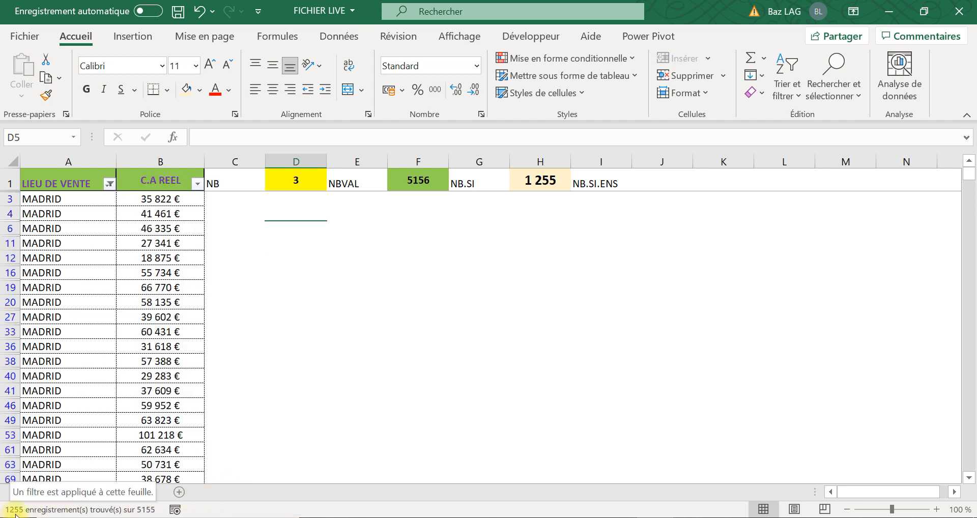
Switch the LIEU DE VENTE filter to BERLIN only and check the number of matching records.
{"action": "left_click", "coordinate": [111, 186]}
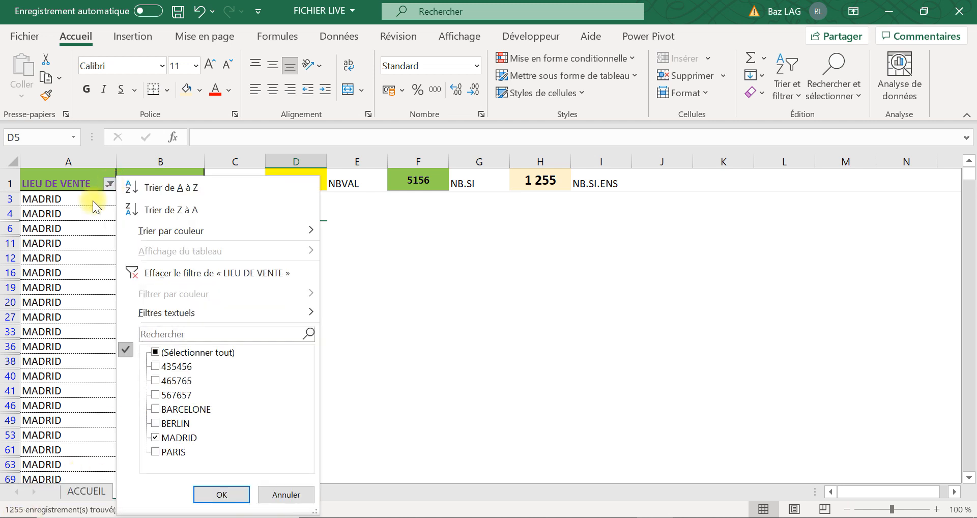
{"action": "left_click", "coordinate": [155, 351]}
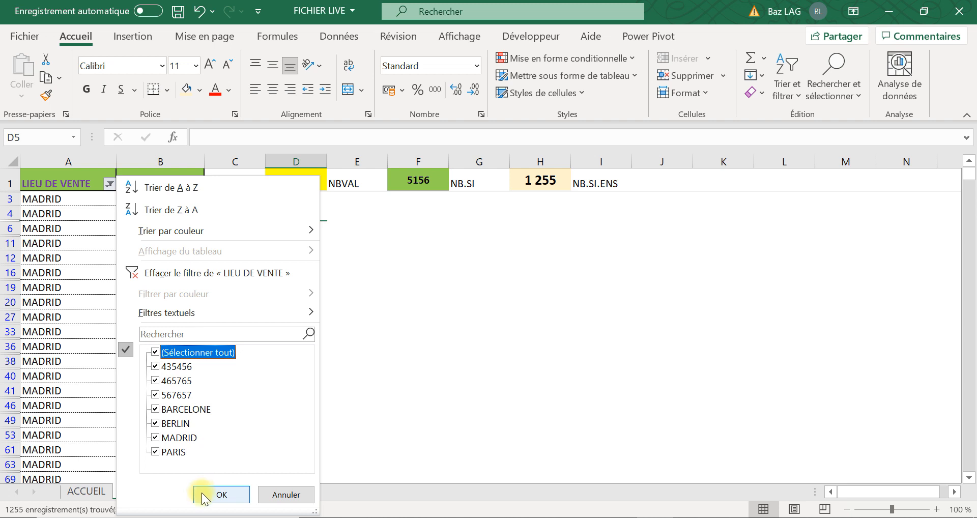
{"action": "left_click", "coordinate": [167, 351]}
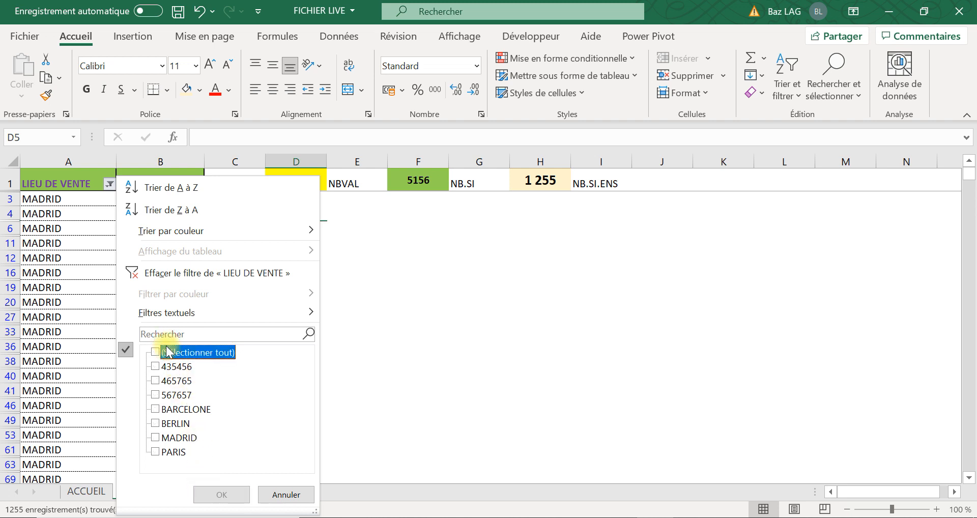
{"action": "left_click", "coordinate": [173, 423]}
{"action": "left_click", "coordinate": [195, 494]}
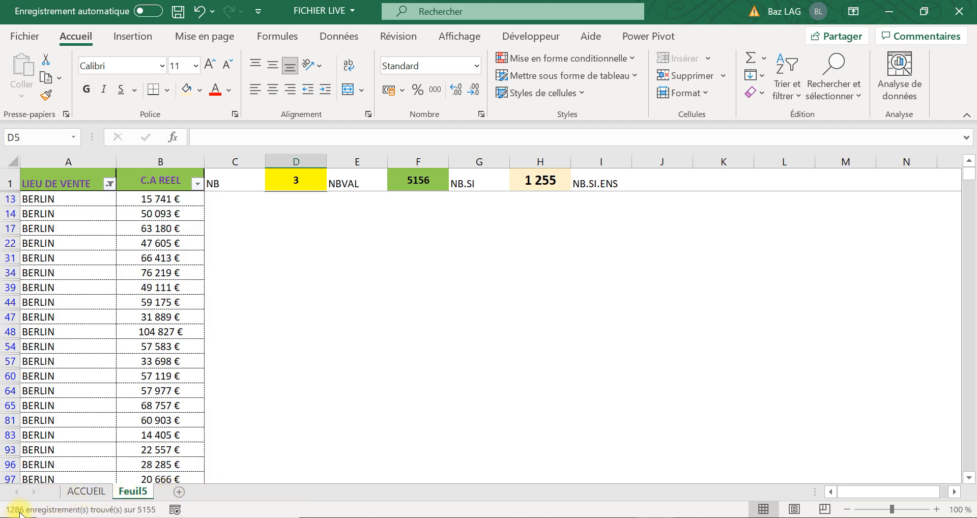
Change the criterion of the NB.SI formula in H1 to "BERLIN", giving =NB.SI(A:A;"BERLIN").
{"action": "left_click", "coordinate": [538, 179]}
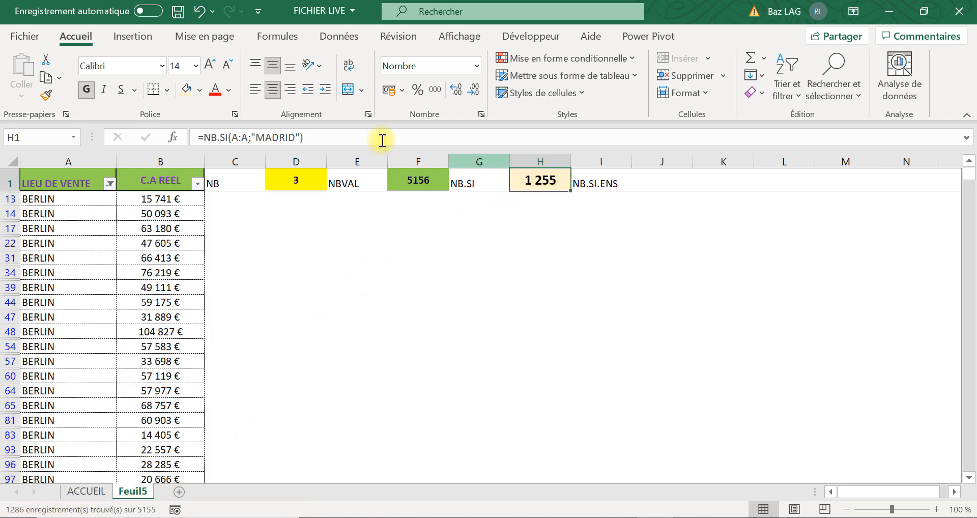
{"action": "left_click", "coordinate": [295, 138]}
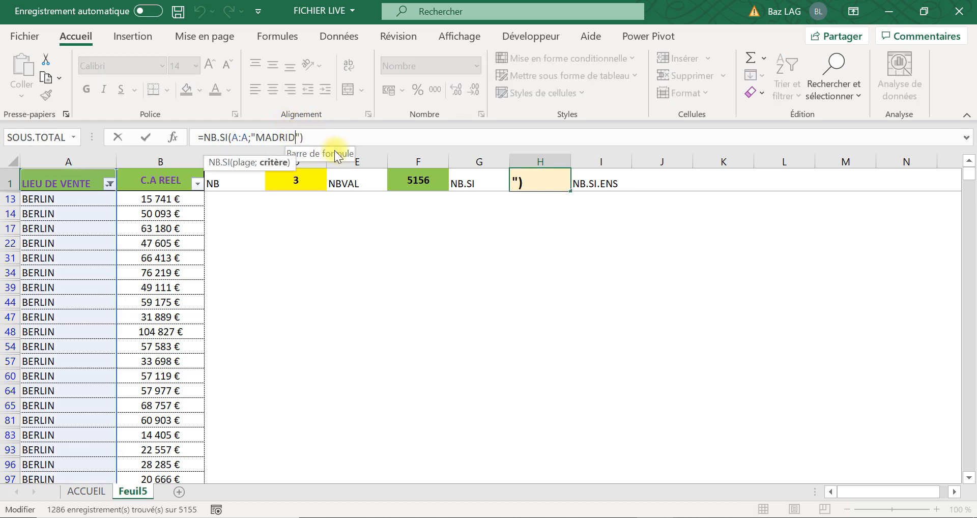
{"action": "key", "text": "BackSpace"}
{"action": "key", "text": "BackSpace"}
{"action": "key", "text": "BackSpace"}
{"action": "key", "text": "BackSpace"}
{"action": "key", "text": "BackSpace"}
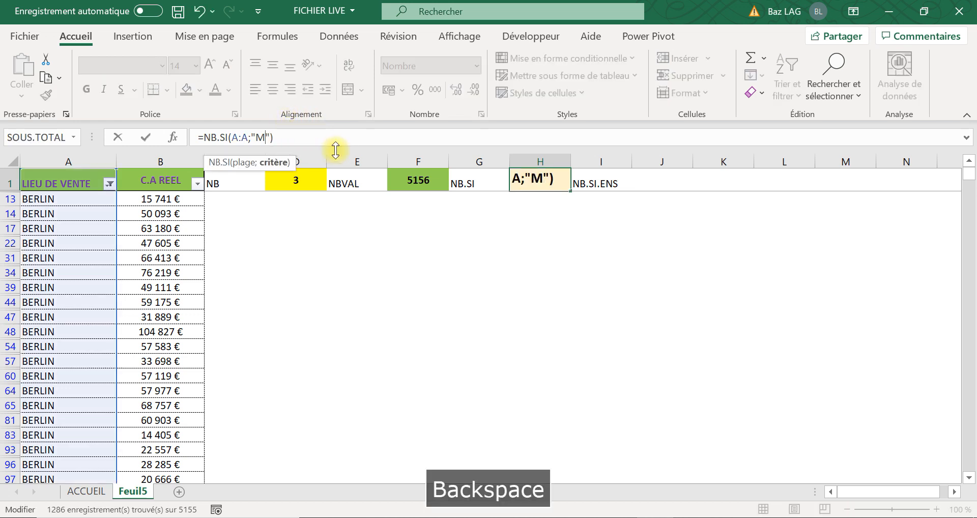
{"action": "key", "text": "BackSpace"}
{"action": "key", "text": "Caps_Lock"}
{"action": "type", "text": "BER"}
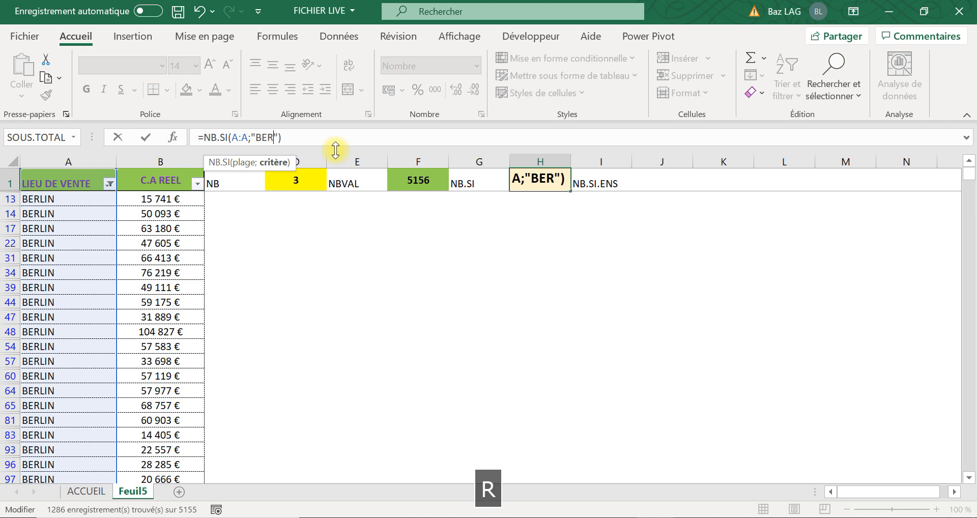
{"action": "type", "text": "LIN"}
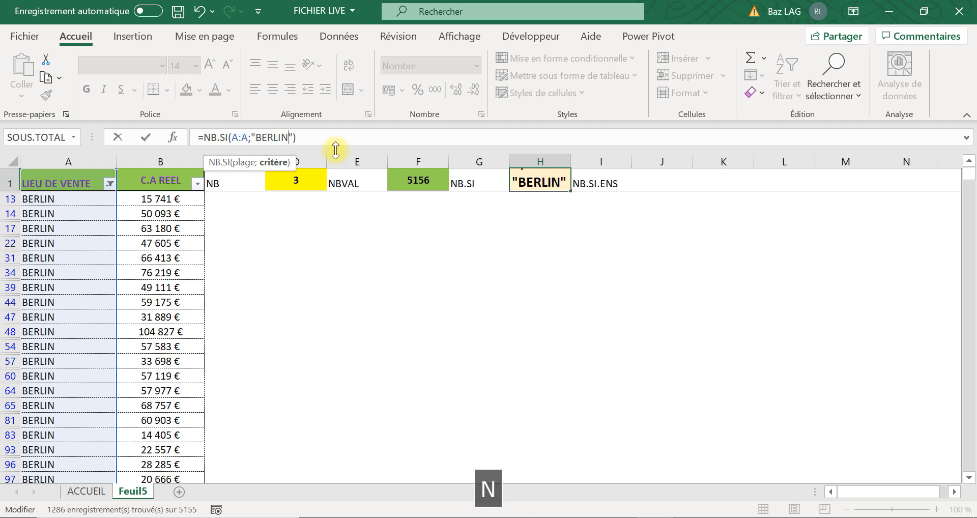
{"action": "key", "text": "Return"}
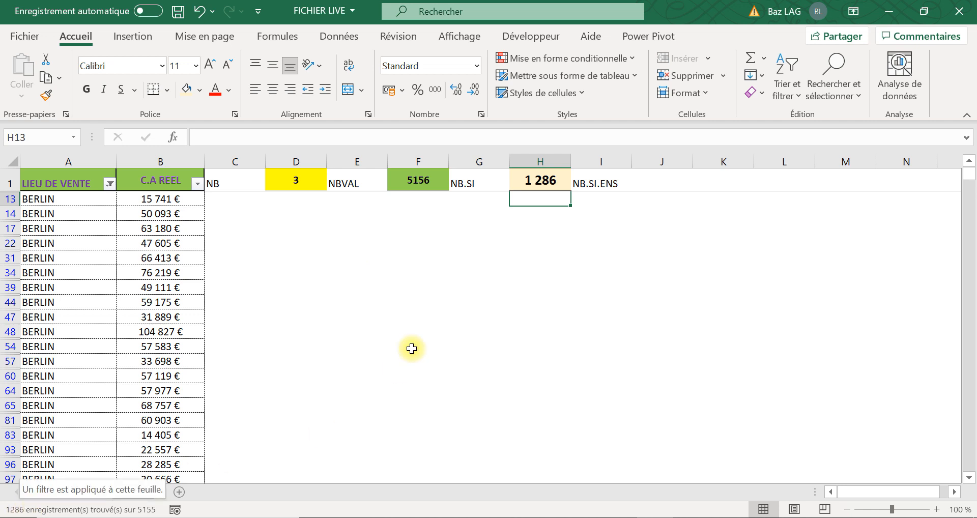
{"action": "left_click", "coordinate": [533, 182]}
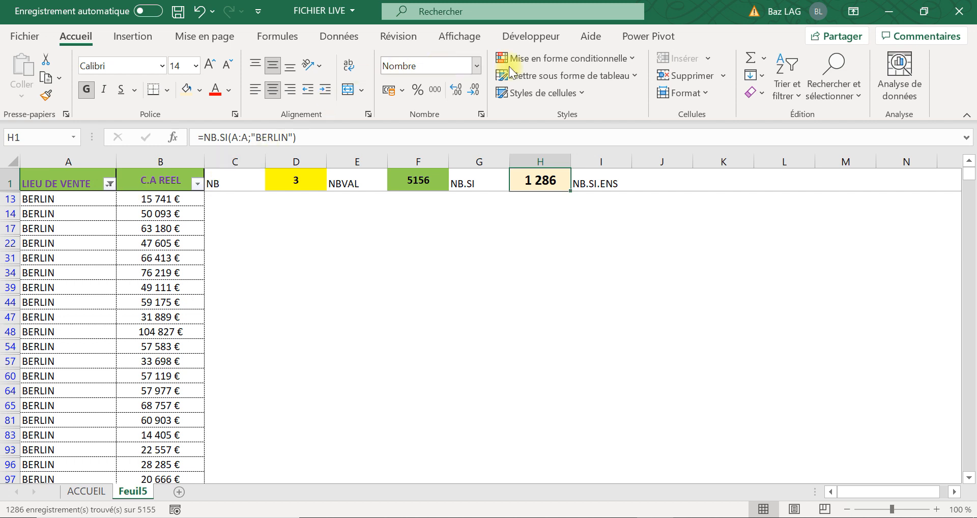
Select all values in the LIEU DE VENTE filter to show every row again.
{"action": "left_click", "coordinate": [110, 184]}
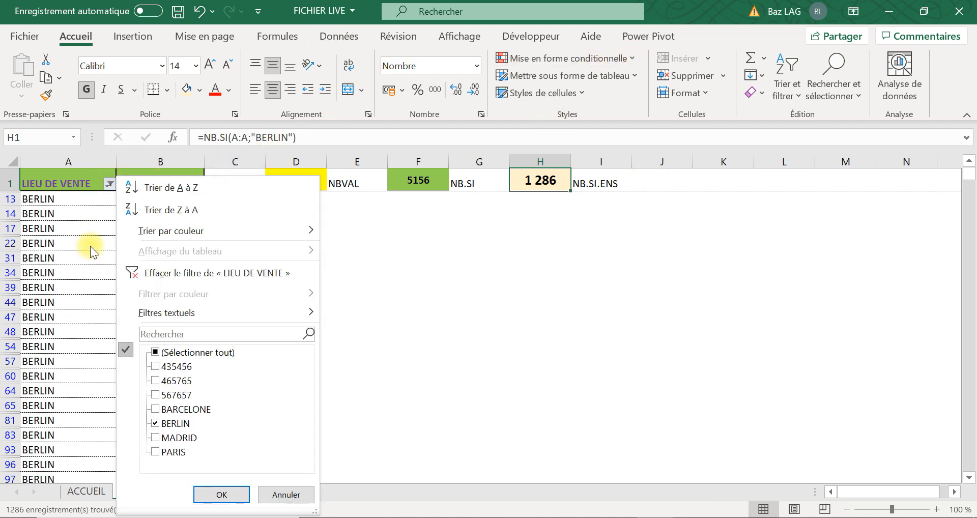
{"action": "left_click", "coordinate": [155, 351]}
{"action": "left_click", "coordinate": [221, 494]}
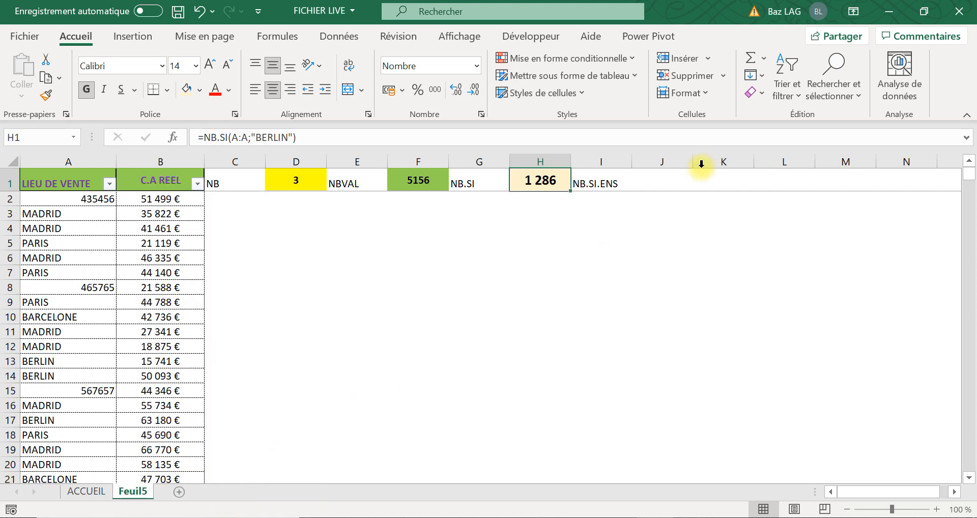
Fill cell J1, beside the NB.SI.ENS label, with a light green colour.
{"action": "left_click", "coordinate": [672, 181]}
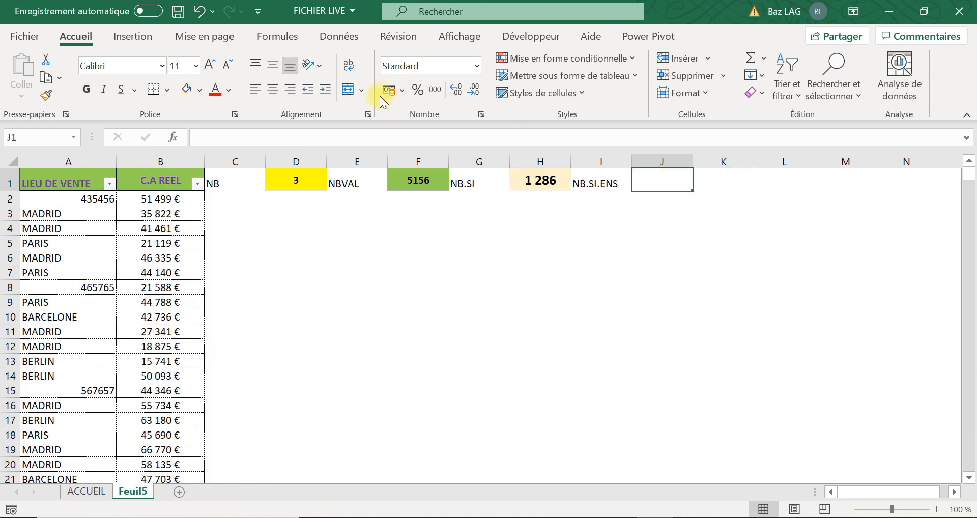
{"action": "left_click", "coordinate": [199, 90]}
{"action": "left_click", "coordinate": [304, 150]}
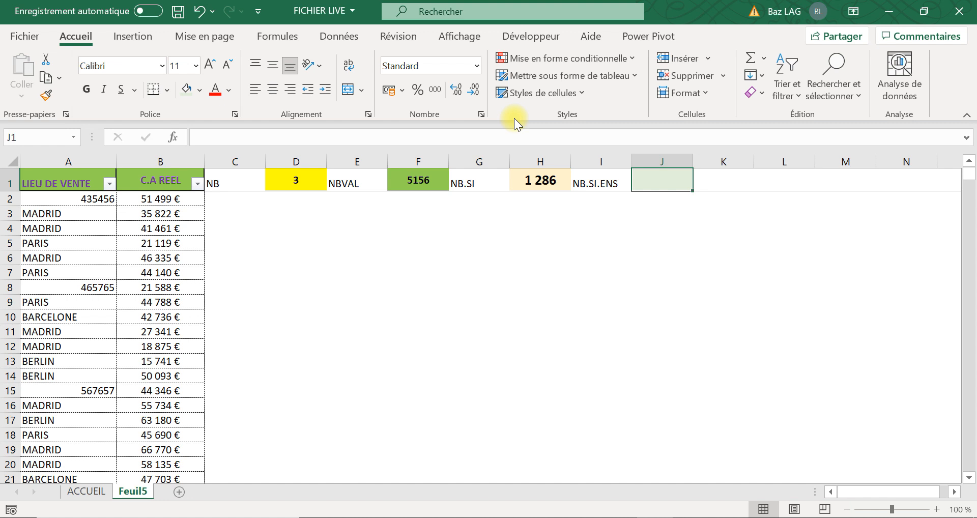
Look through the values offered by the C.A REEL column filter without applying any filter.
{"action": "left_click", "coordinate": [195, 183]}
{"action": "left_click_drag", "start_coordinate": [386, 362], "coordinate": [369, 479]}
{"action": "left_click", "coordinate": [515, 360]}
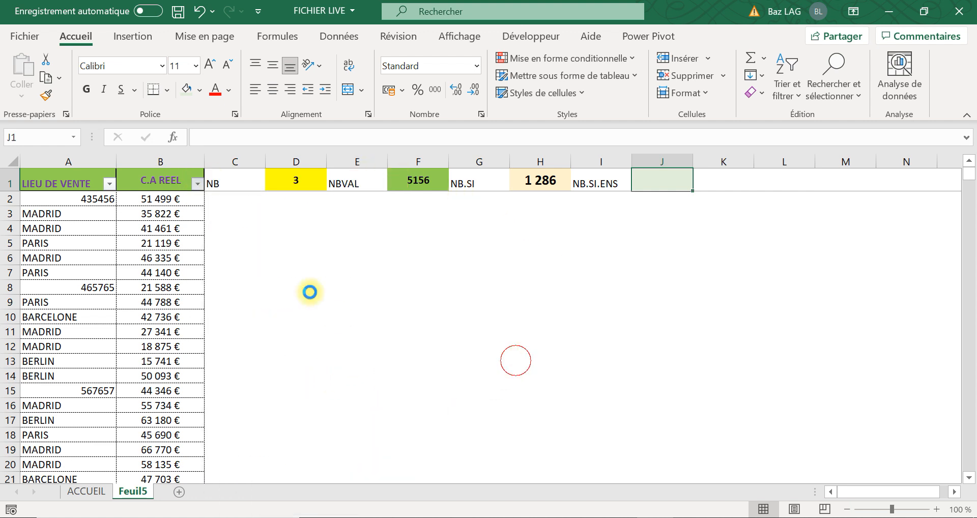
{"action": "left_click", "coordinate": [104, 223]}
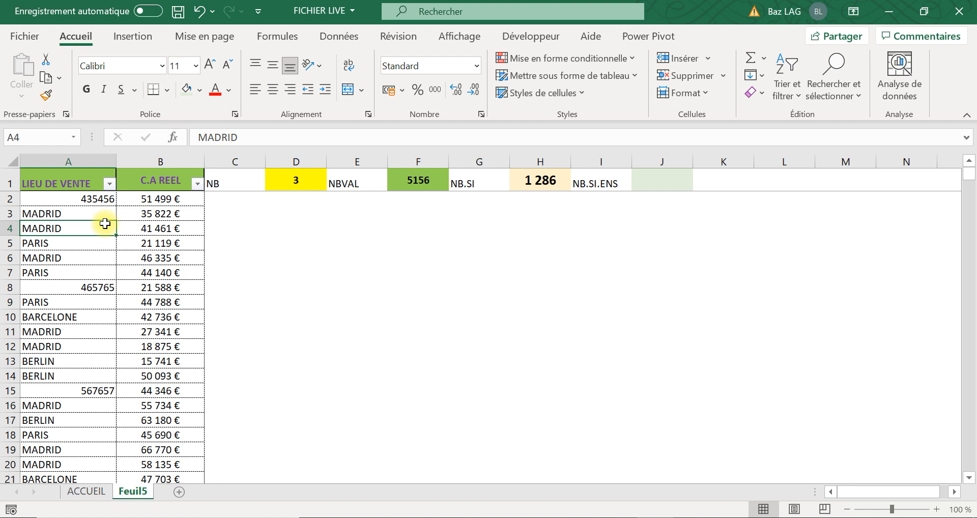
Start an NB.SI.ENS formula in J1 with column A as the first criteria range and "PARIS" as its criterion.
{"action": "left_click", "coordinate": [656, 174]}
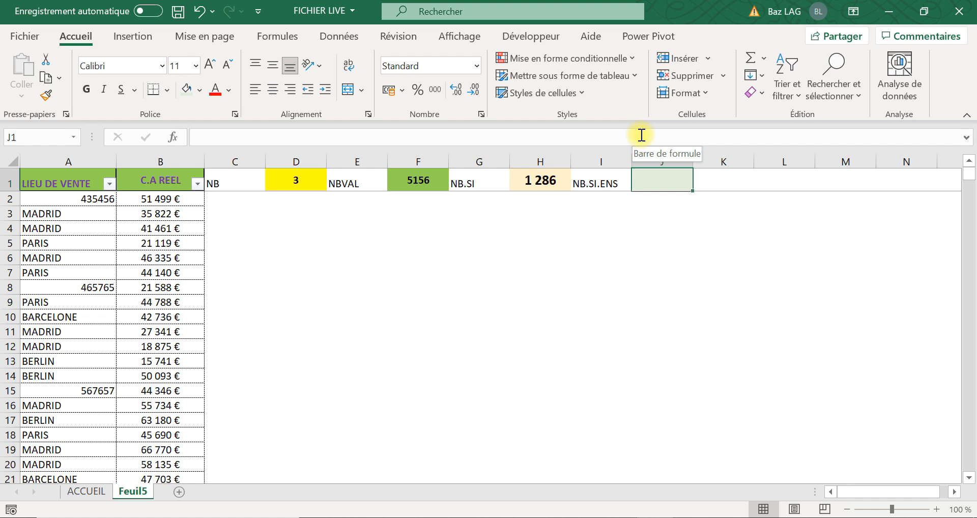
{"action": "key", "text": "Caps_Lock"}
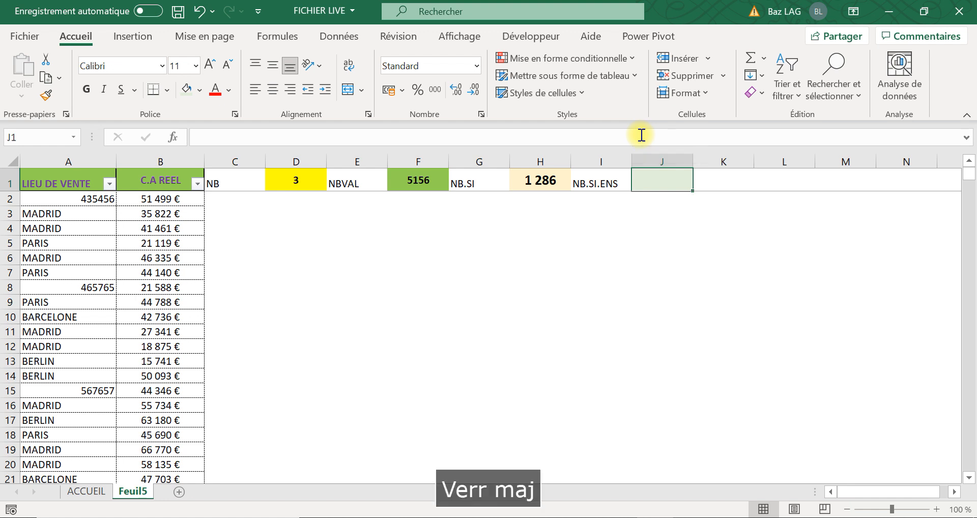
{"action": "type", "text": "="}
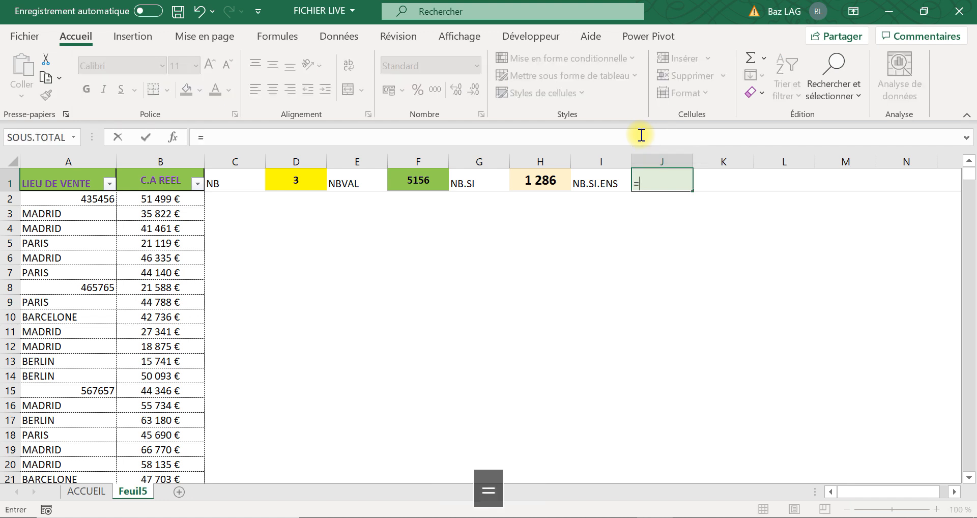
{"action": "type", "text": "nb"}
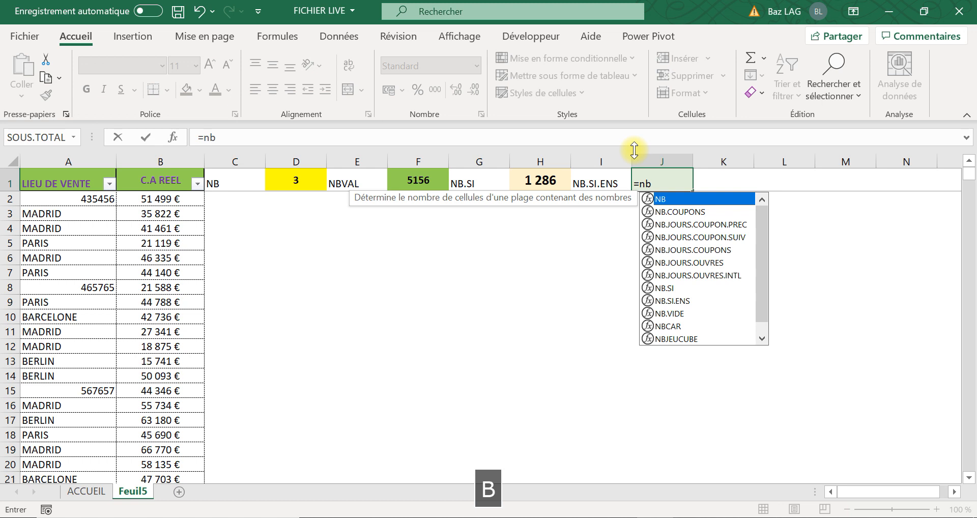
{"action": "double_click", "coordinate": [672, 300]}
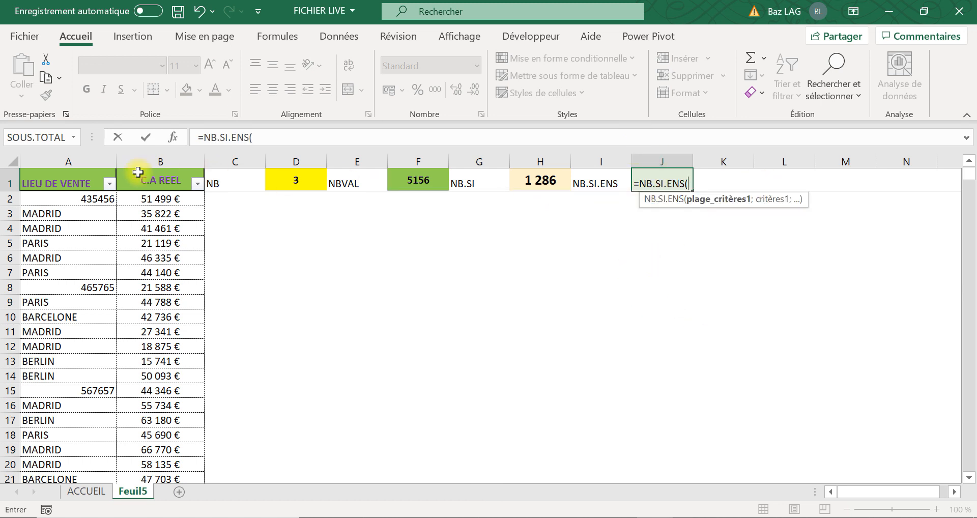
{"action": "left_click", "coordinate": [79, 161]}
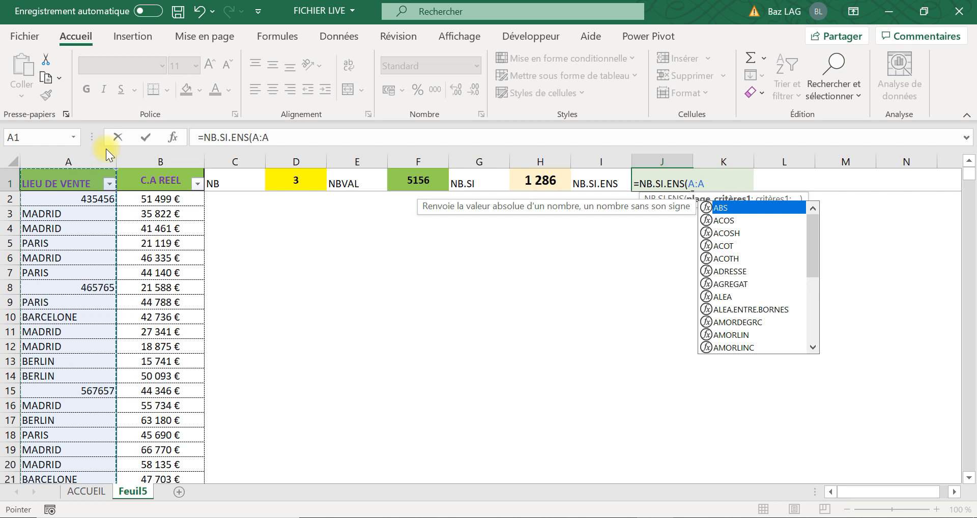
{"action": "type", "text": ";\""}
{"action": "key", "text": "Caps_Lock"}
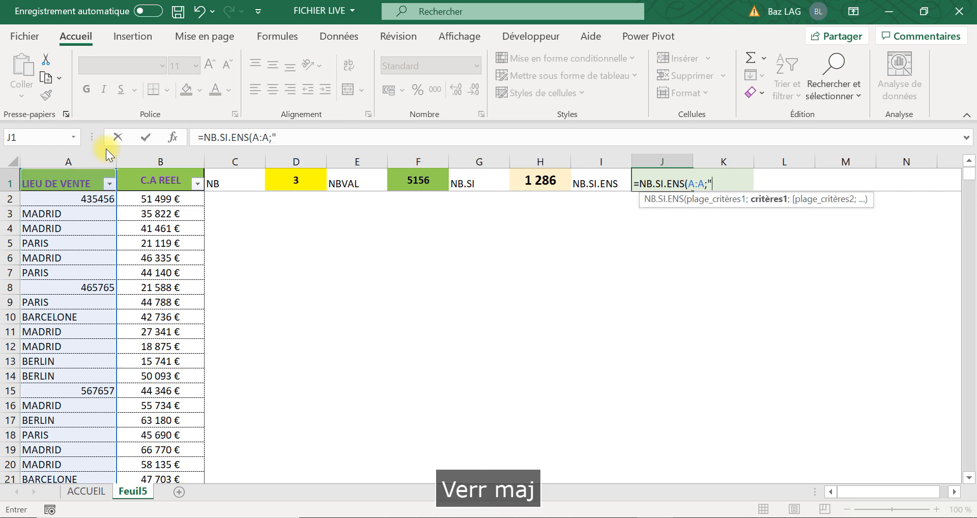
{"action": "type", "text": "PARIS"}
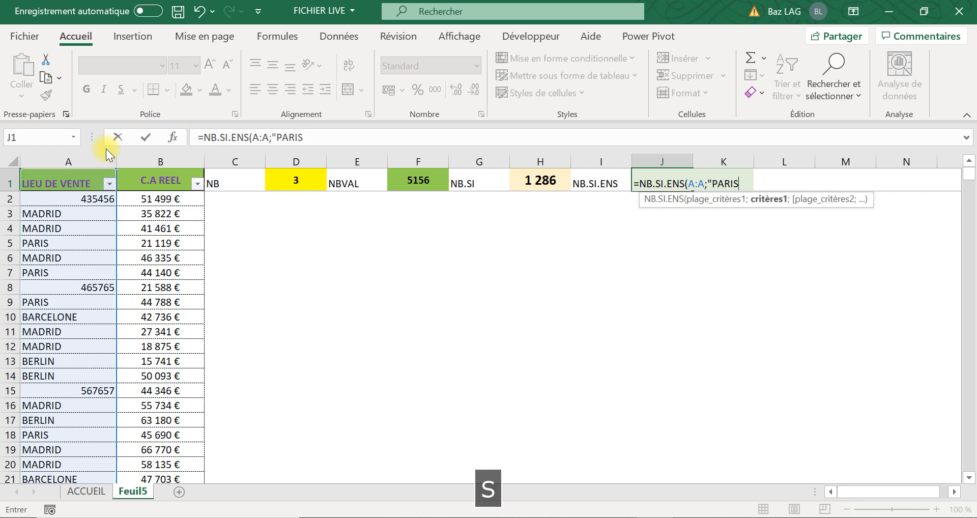
{"action": "key", "text": "Caps_Lock"}
{"action": "type", "text": "\";"}
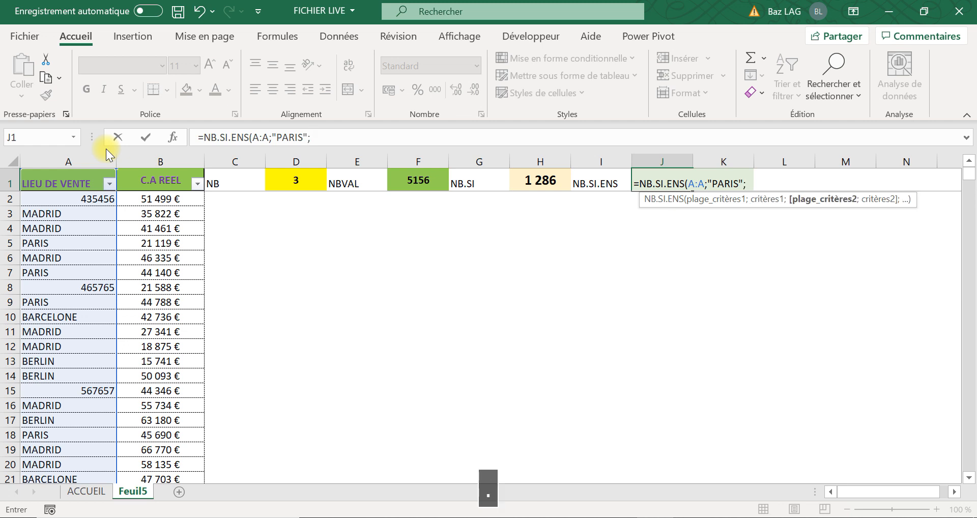
Add column B as the second criteria range with criterion ">"&80000, completing =NB.SI.ENS(A:A;"PARIS";B:B;">"&80000).
{"action": "left_click", "coordinate": [156, 155]}
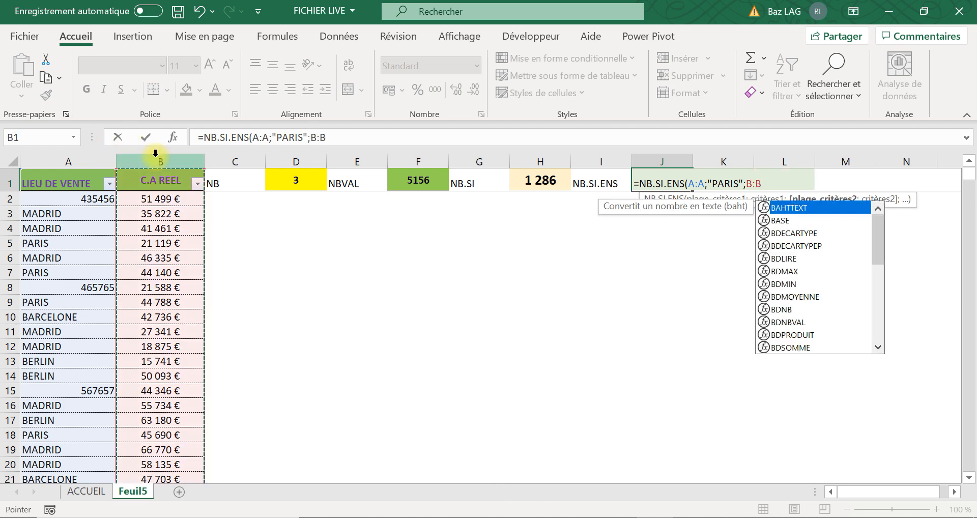
{"action": "type", "text": ";"}
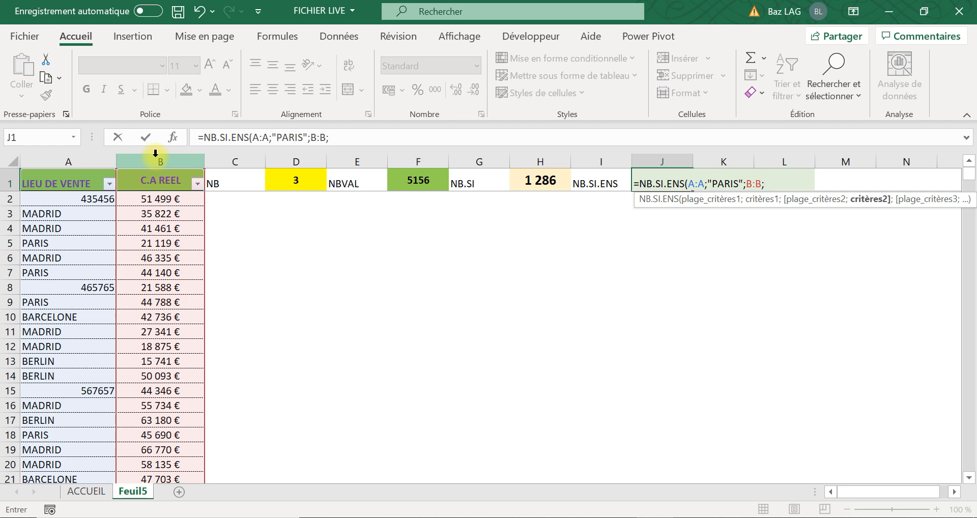
{"action": "type", "text": "\""}
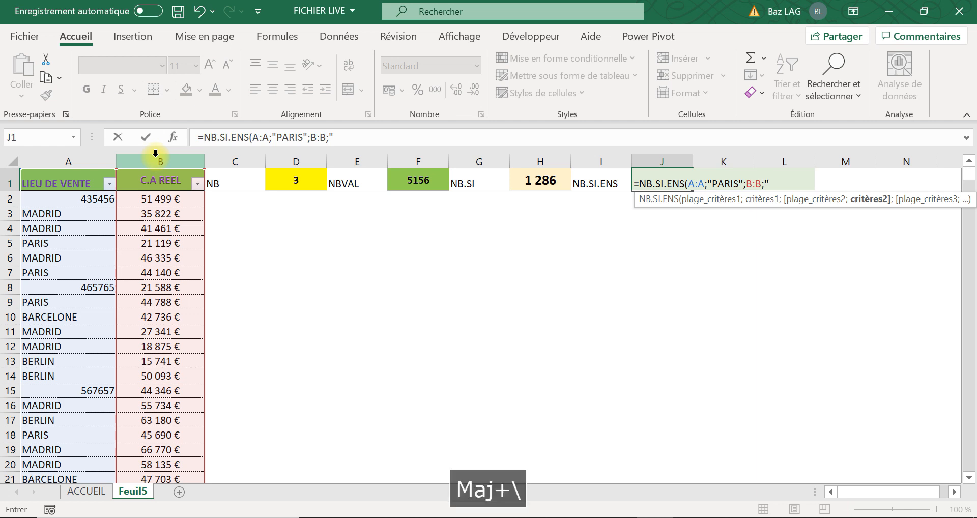
{"action": "type", "text": ">"}
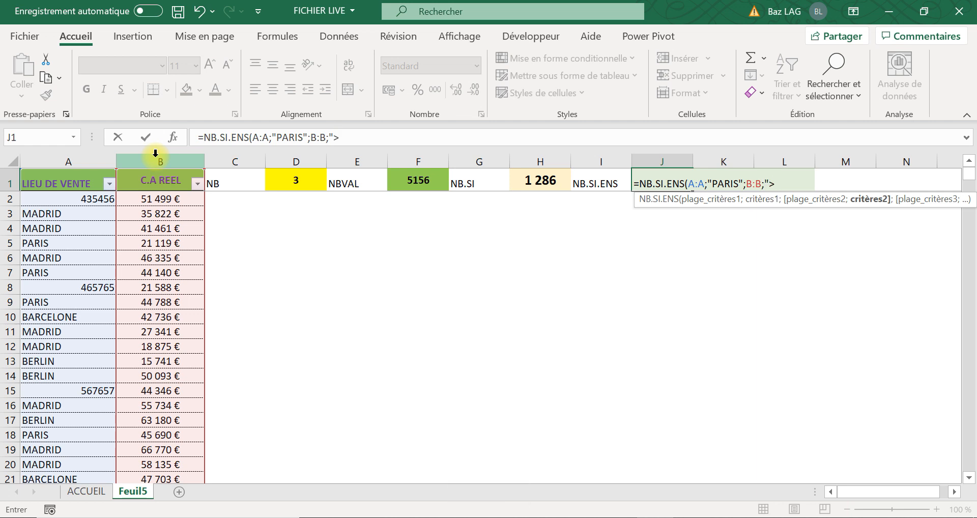
{"action": "type", "text": "\"&"}
{"action": "key", "text": "Caps_Lock"}
{"action": "type", "text": "8"}
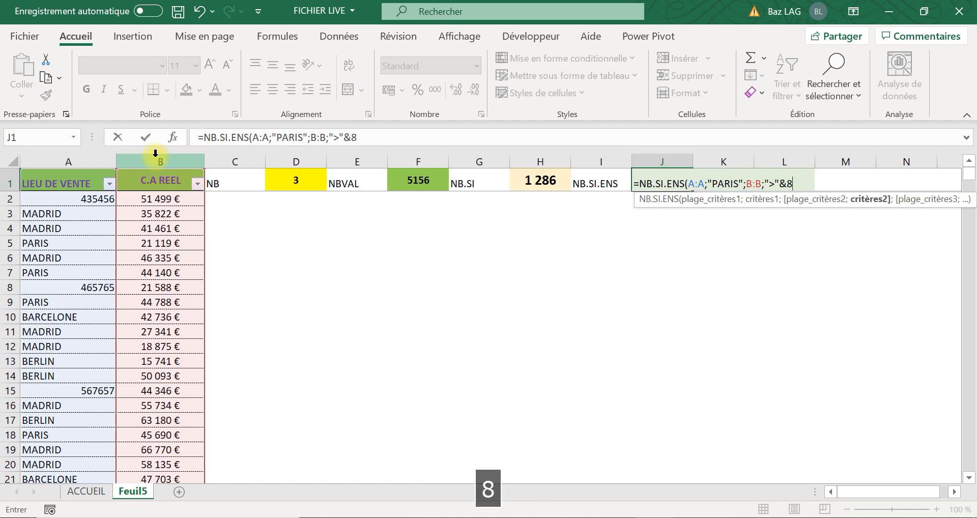
{"action": "type", "text": "0000"}
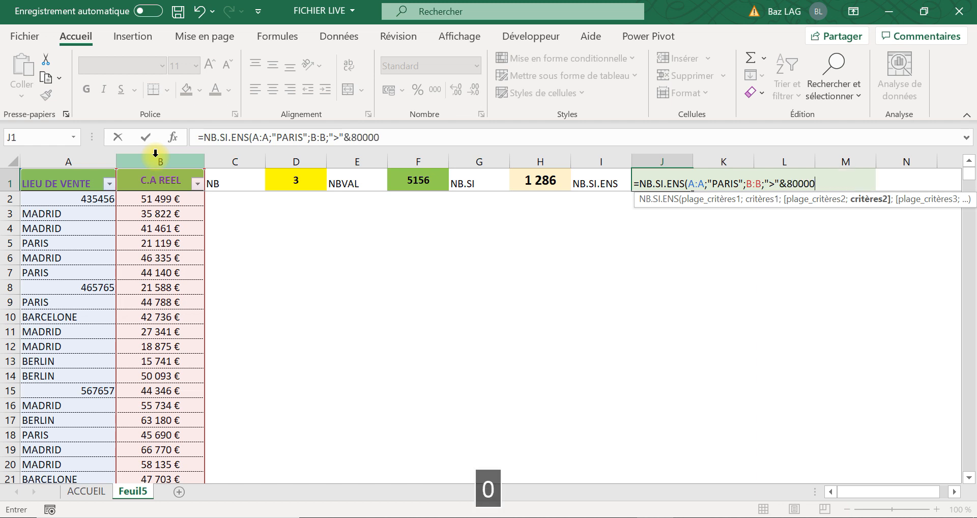
{"action": "key", "text": "Caps_Lock"}
{"action": "type", "text": ")"}
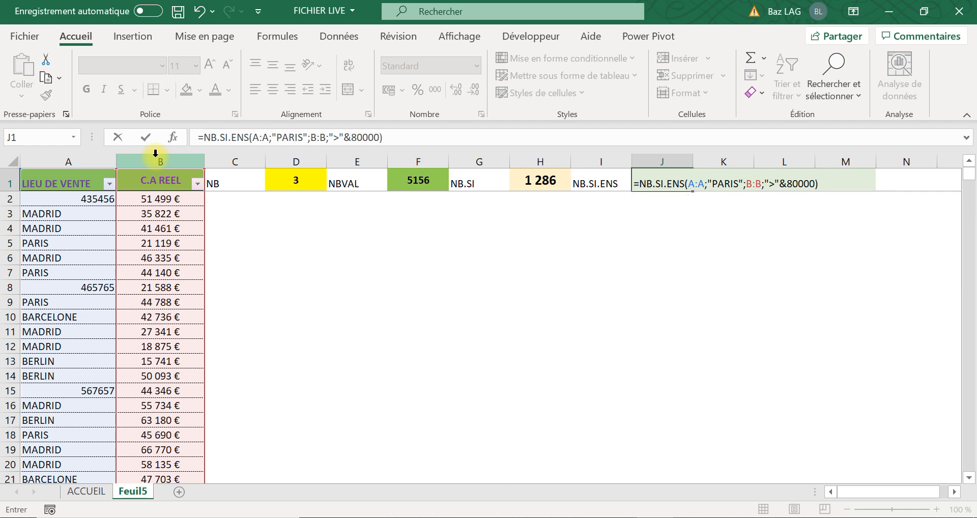
{"action": "key", "text": "Return"}
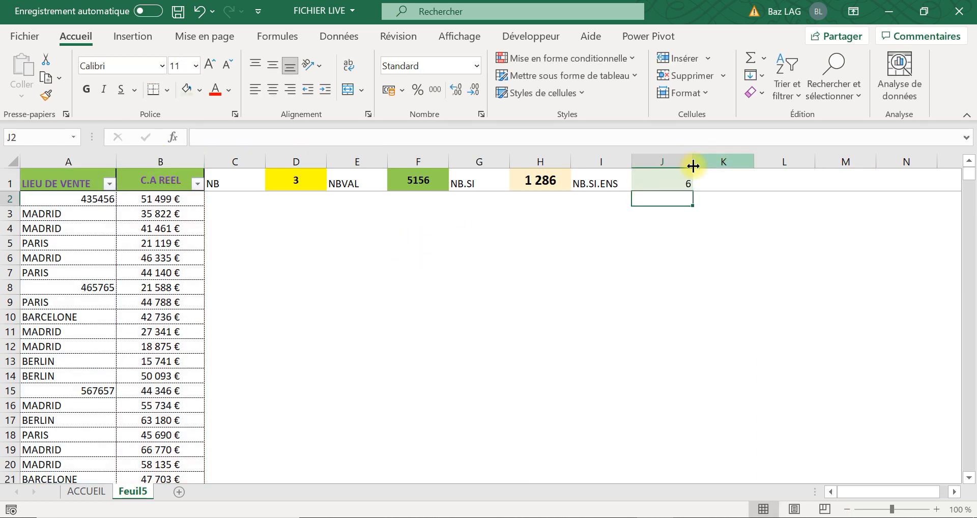
Format the NB.SI.ENS result in J1 as bold, 14 pt, centred horizontally and vertically.
{"action": "left_click", "coordinate": [668, 180]}
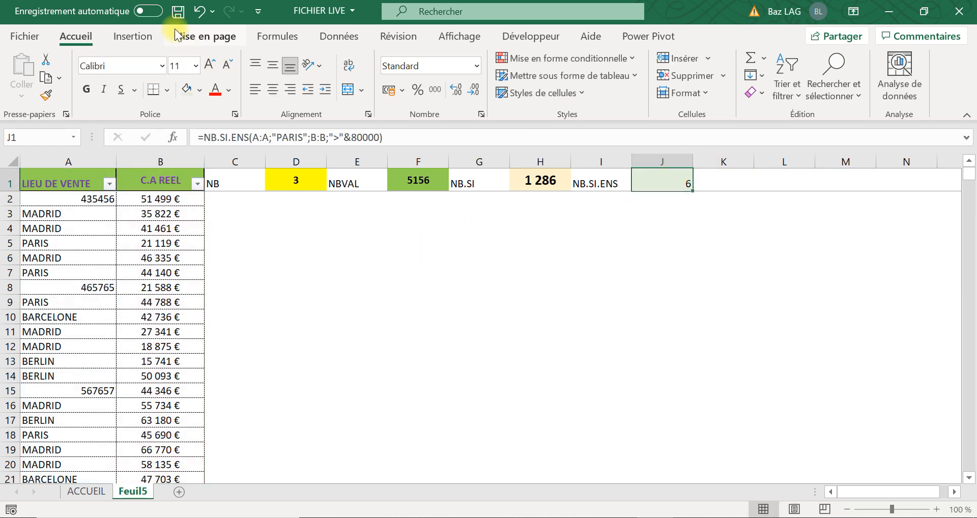
{"action": "left_click", "coordinate": [273, 65]}
{"action": "left_click", "coordinate": [273, 90]}
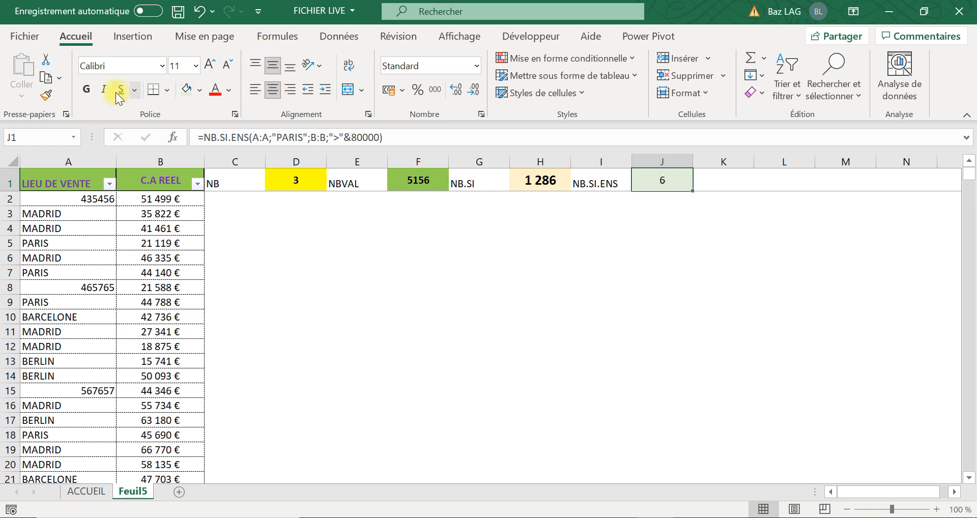
{"action": "left_click", "coordinate": [87, 90]}
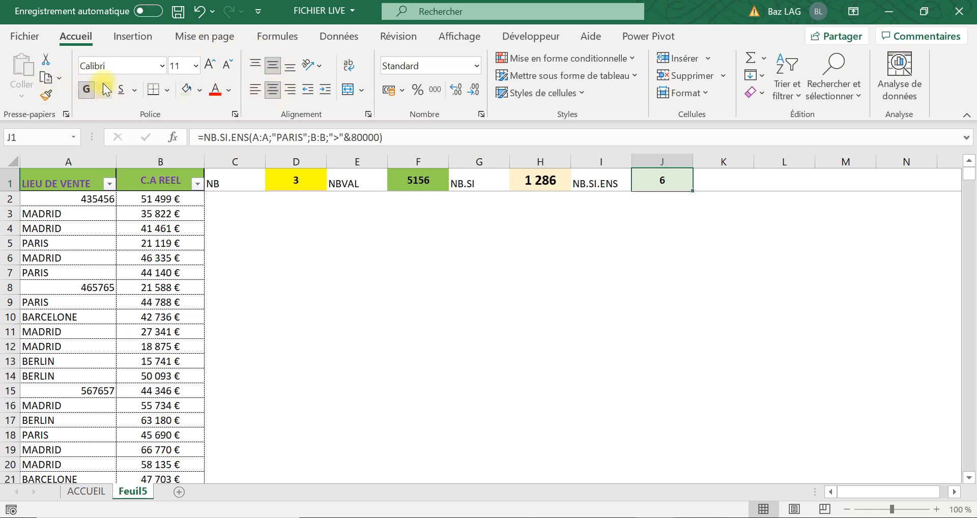
{"action": "left_click", "coordinate": [209, 65]}
{"action": "left_click", "coordinate": [209, 66]}
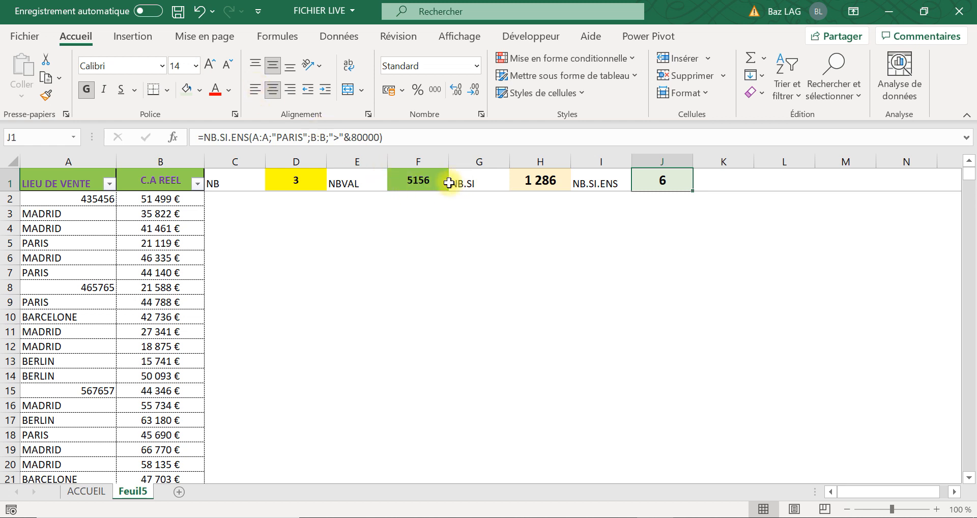
{"action": "left_click", "coordinate": [654, 241]}
{"action": "left_click", "coordinate": [677, 182]}
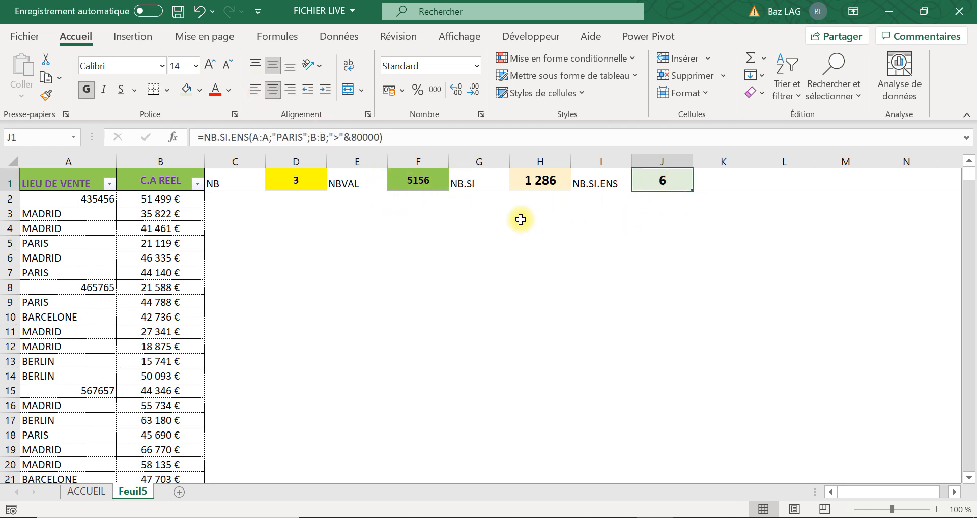
Filter the LIEU DE VENTE column to show only PARIS.
{"action": "left_click", "coordinate": [94, 229]}
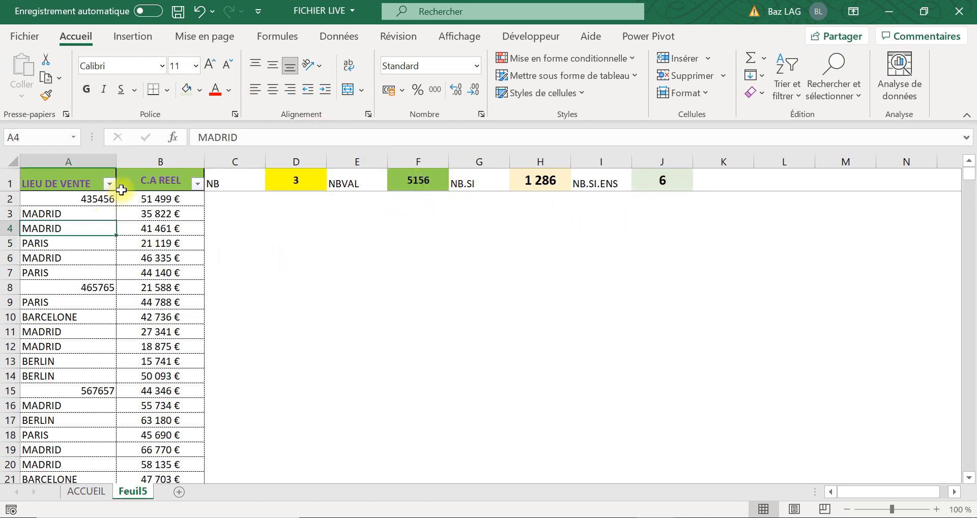
{"action": "left_click", "coordinate": [109, 183]}
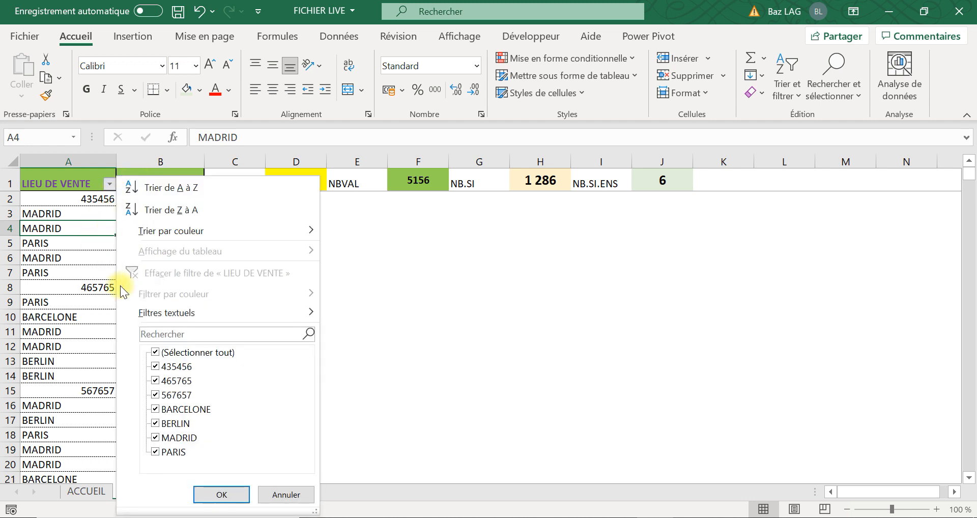
{"action": "left_click", "coordinate": [156, 353]}
{"action": "left_click", "coordinate": [157, 452]}
{"action": "left_click", "coordinate": [221, 494]}
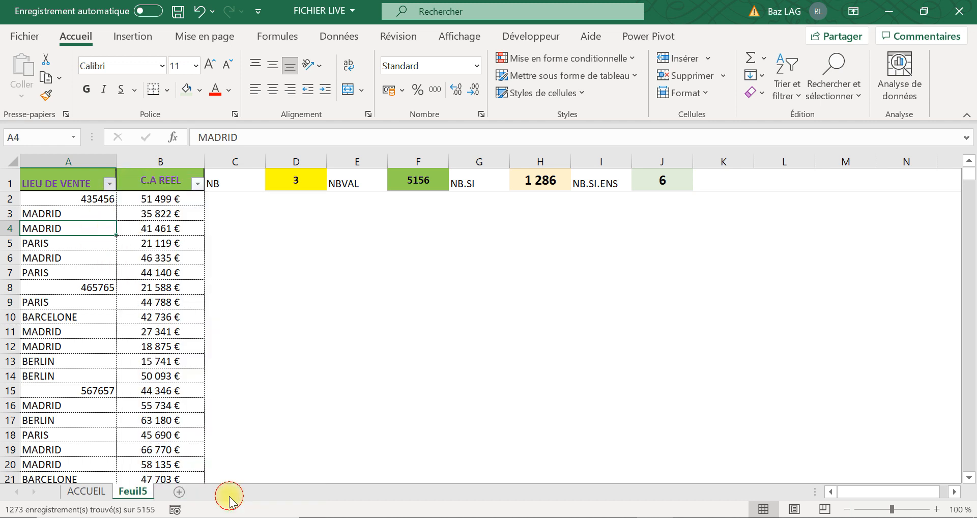
Apply a number filter to the C.A REEL column to show only values greater than 80000.
{"action": "left_click", "coordinate": [196, 183]}
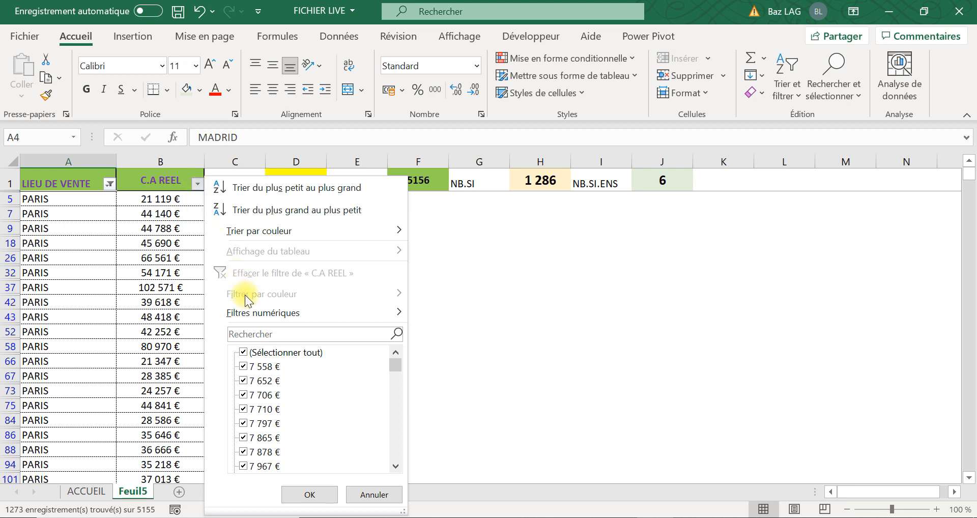
{"action": "left_click", "coordinate": [252, 312]}
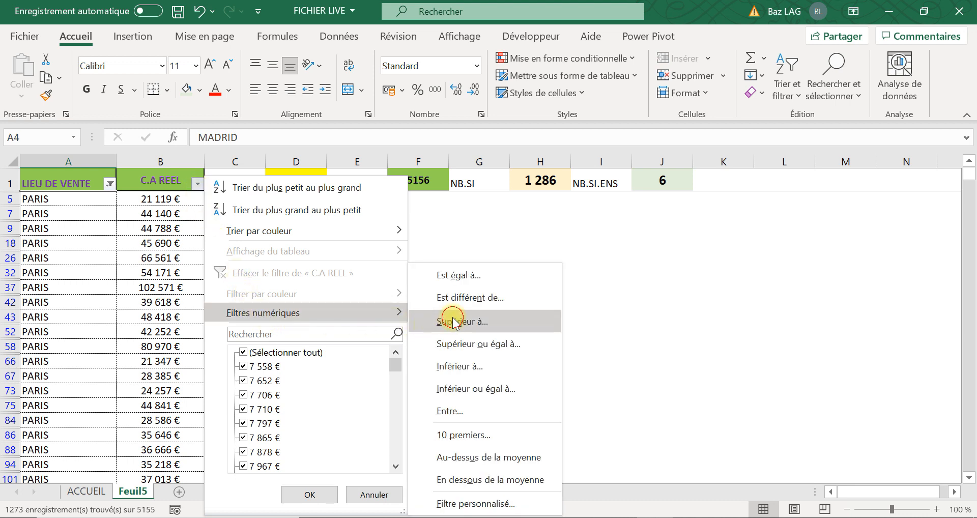
{"action": "left_click", "coordinate": [453, 322]}
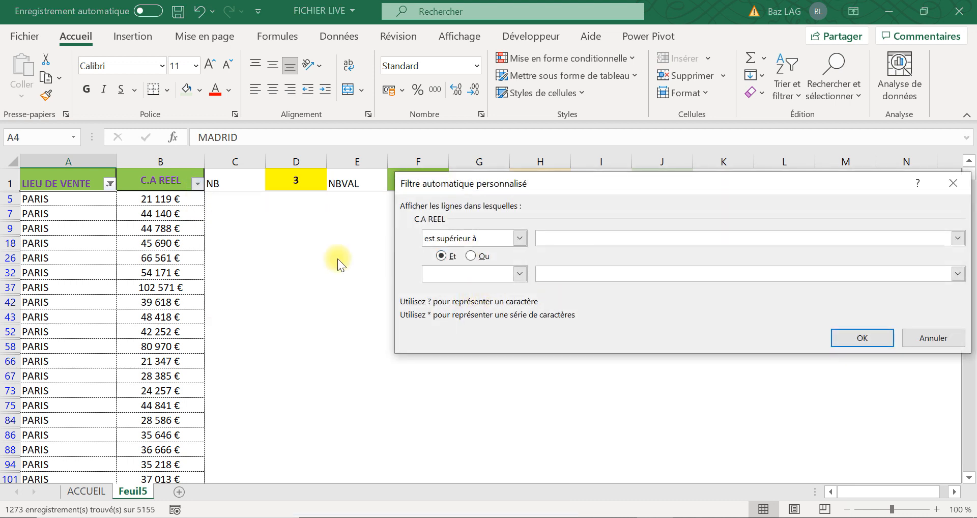
{"action": "type", "text": "80"}
{"action": "key", "text": "BackSpace"}
{"action": "key", "text": "BackSpace"}
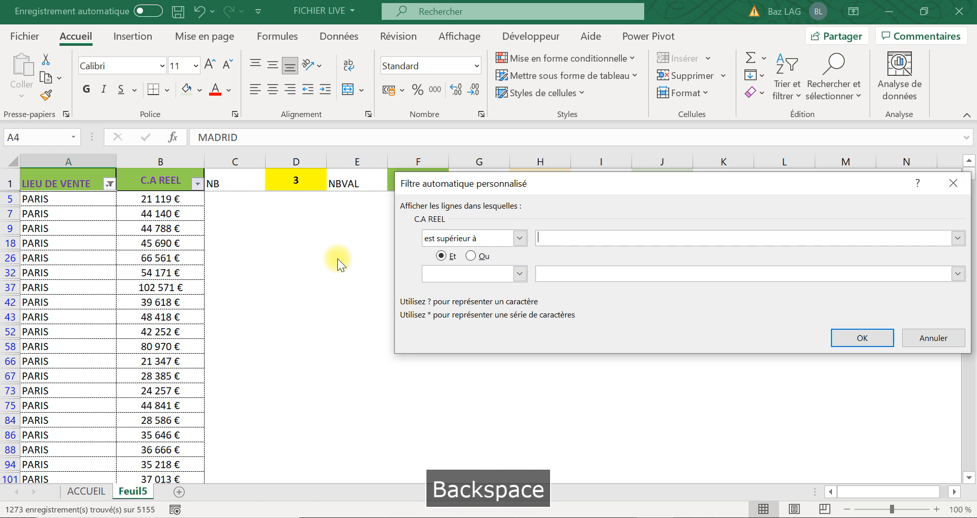
{"action": "key", "text": "Caps_Lock"}
{"action": "type", "text": "80000"}
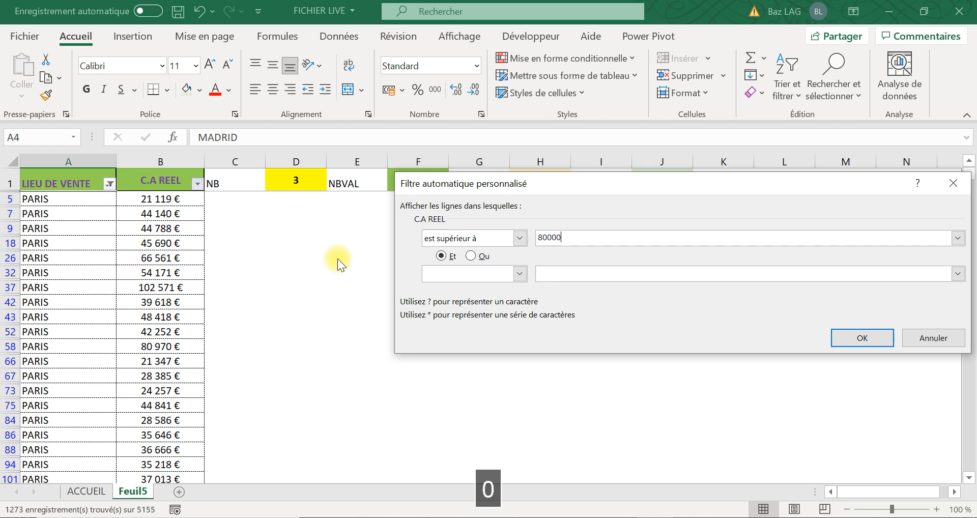
{"action": "left_click", "coordinate": [869, 341]}
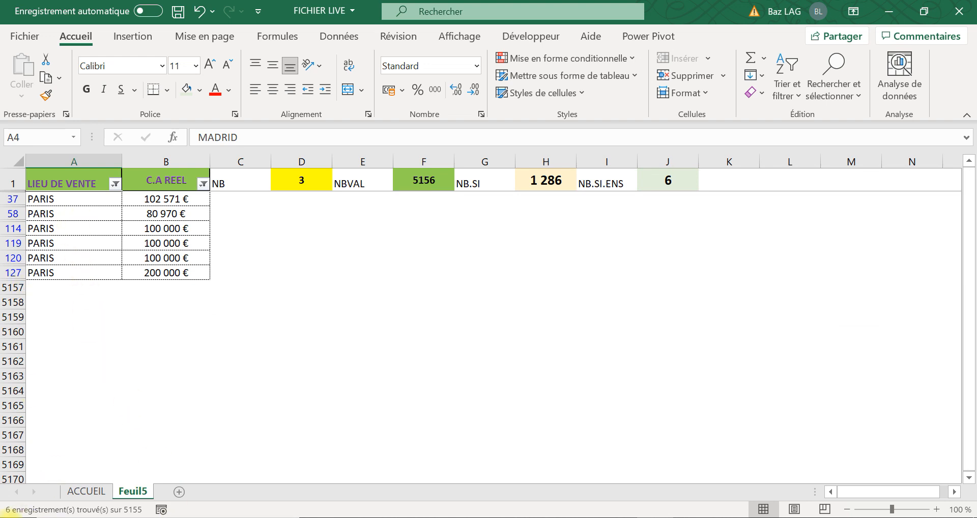
Change the first criterion of the NB.SI.ENS formula in J1 to "BERLIN".
{"action": "left_click", "coordinate": [661, 183]}
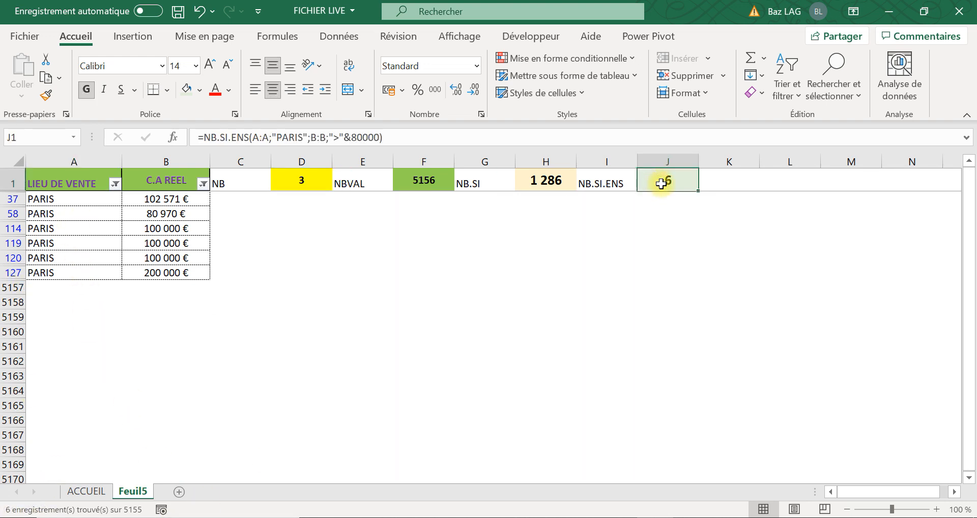
{"action": "left_click", "coordinate": [303, 139]}
{"action": "key", "text": "BackSpace"}
{"action": "key", "text": "BackSpace"}
{"action": "key", "text": "BackSpace"}
{"action": "key", "text": "BackSpace"}
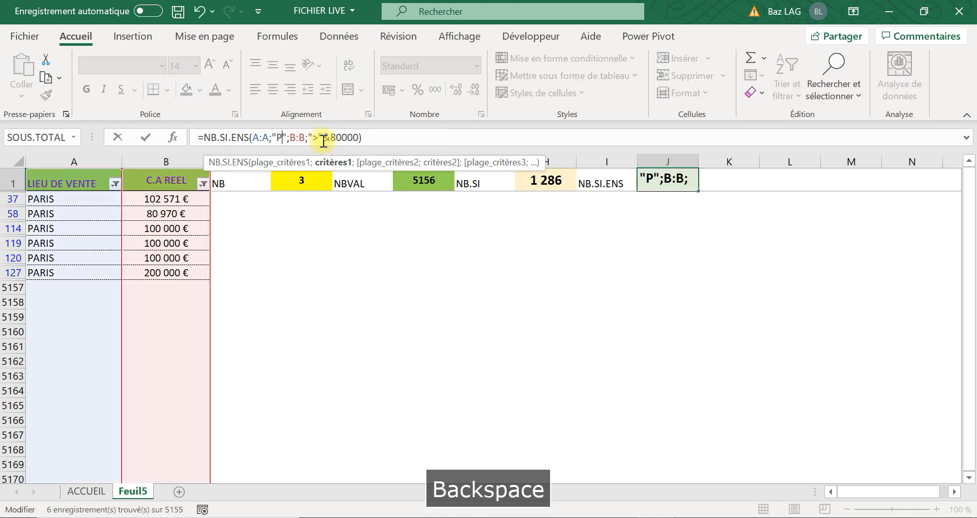
{"action": "key", "text": "BackSpace"}
{"action": "type", "text": "BAR"}
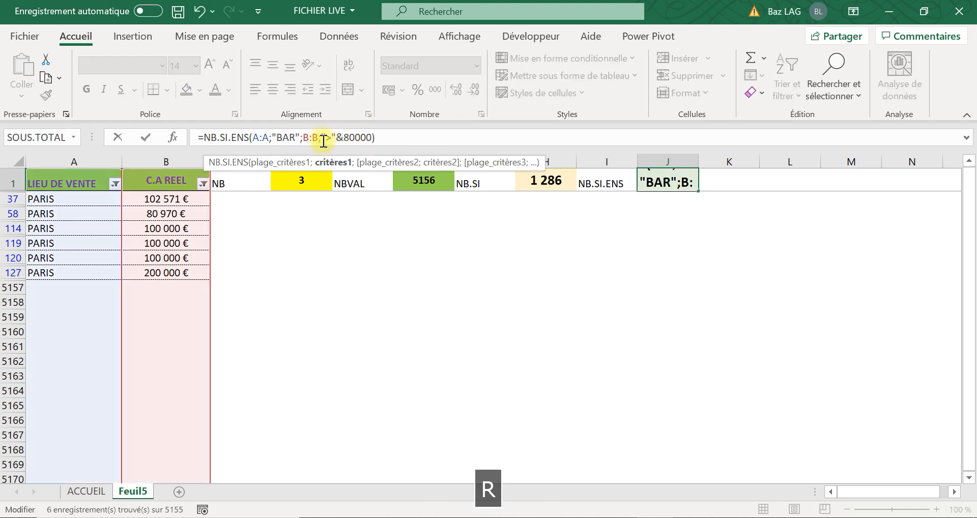
{"action": "key", "text": "BackSpace"}
{"action": "key", "text": "BackSpace"}
{"action": "type", "text": "ERLIN"}
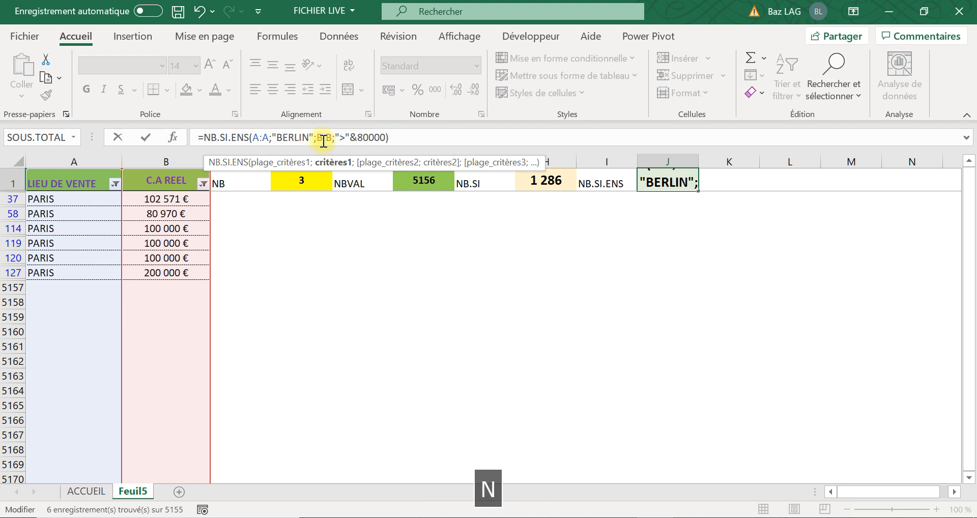
{"action": "key", "text": "Return"}
{"action": "left_click", "coordinate": [675, 183]}
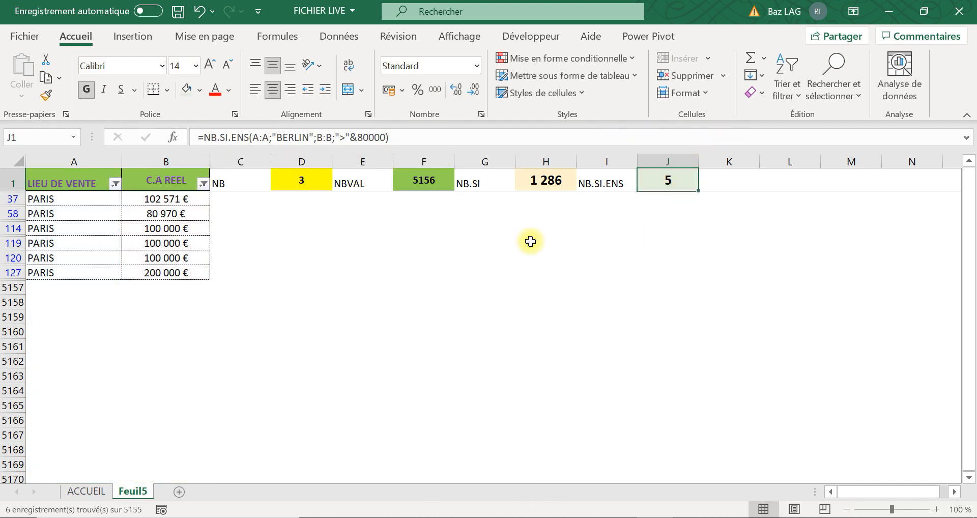
Filter the LIEU DE VENTE column to show only BERLIN.
{"action": "left_click", "coordinate": [116, 183]}
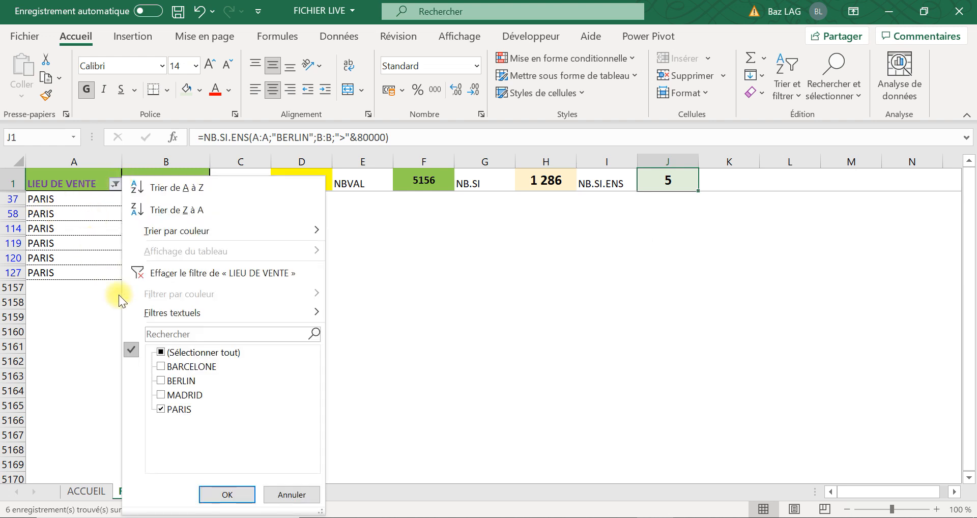
{"action": "left_click", "coordinate": [161, 409]}
{"action": "left_click", "coordinate": [162, 381]}
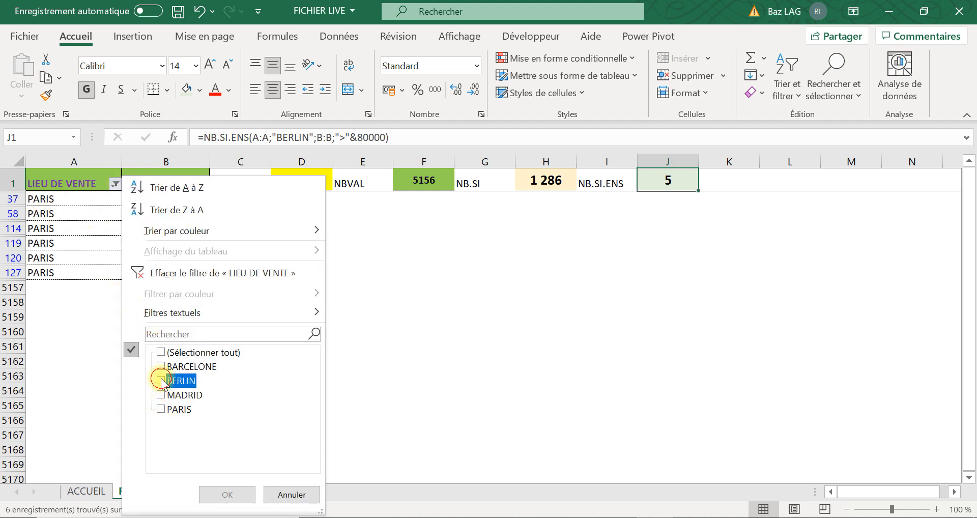
{"action": "left_click", "coordinate": [162, 381]}
{"action": "left_click", "coordinate": [228, 492]}
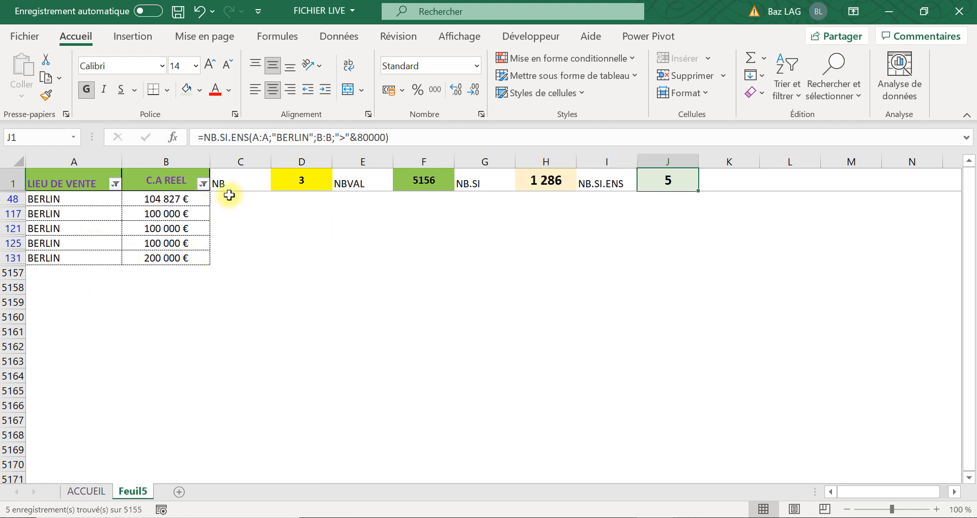
Switch the LIEU DE VENTE filter to show only BARCELONE.
{"action": "left_click", "coordinate": [116, 184]}
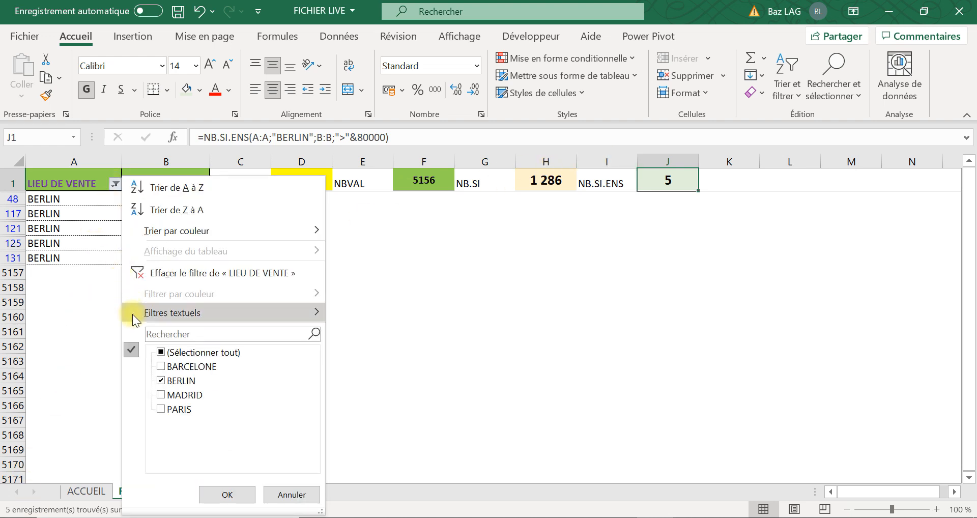
{"action": "left_click", "coordinate": [161, 380]}
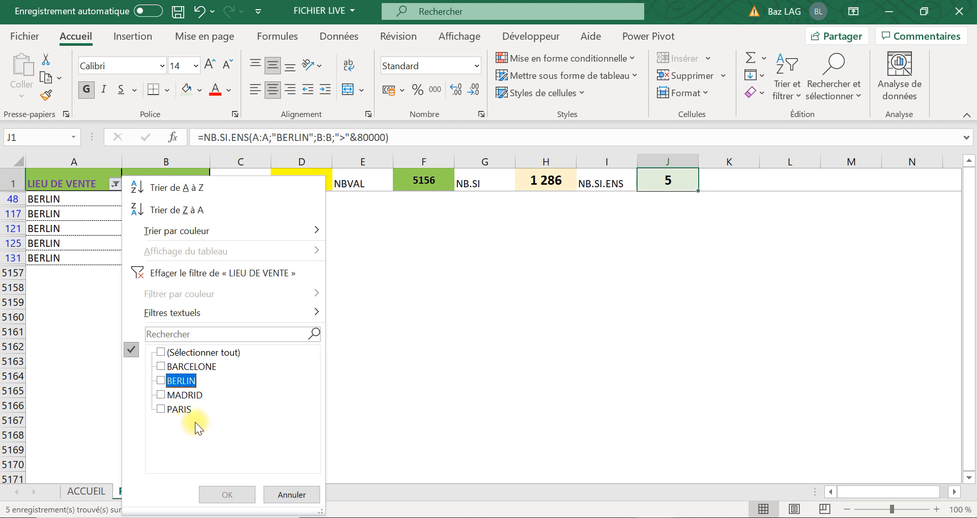
{"action": "left_click", "coordinate": [161, 352]}
{"action": "left_click", "coordinate": [161, 352]}
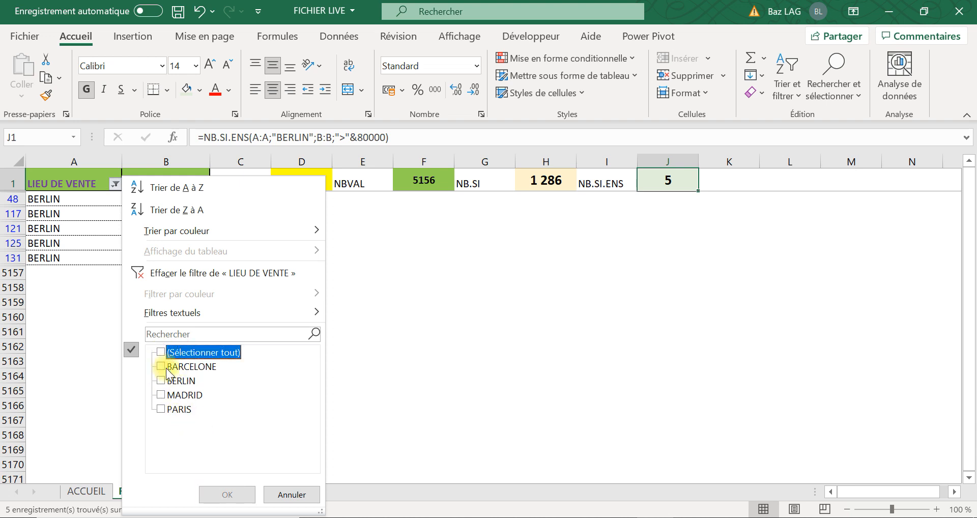
{"action": "left_click", "coordinate": [161, 366]}
{"action": "left_click", "coordinate": [220, 491]}
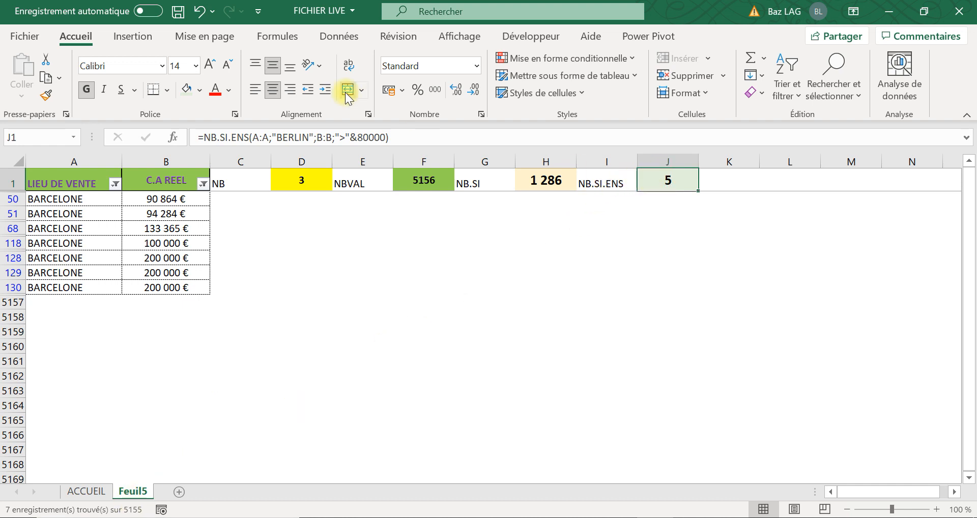
Change the first criterion of the NB.SI.ENS formula in J1 to "BARCELONE".
{"action": "left_click", "coordinate": [310, 136]}
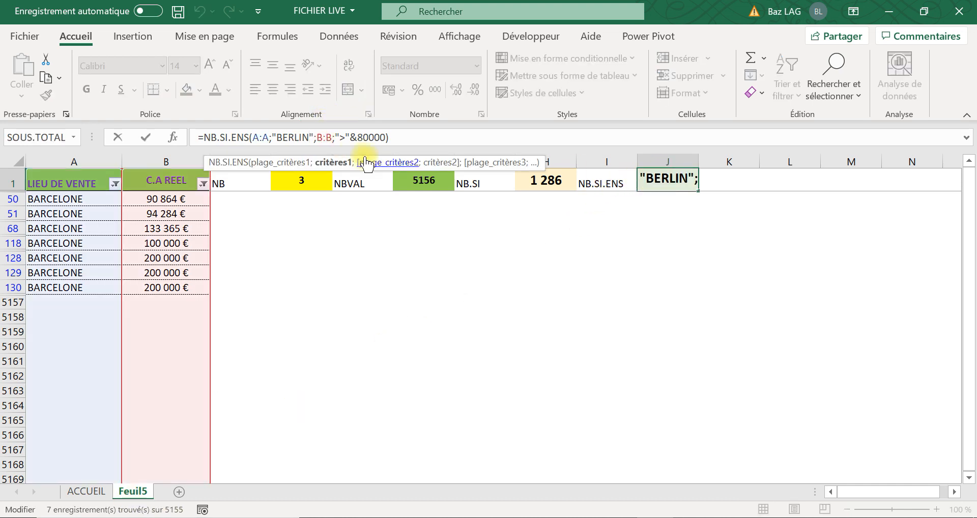
{"action": "key", "text": "BackSpace"}
{"action": "key", "text": "BackSpace"}
{"action": "key", "text": "BackSpace"}
{"action": "key", "text": "BackSpace"}
{"action": "key", "text": "BackSpace"}
{"action": "key", "text": "BackSpace"}
{"action": "type", "text": "B"}
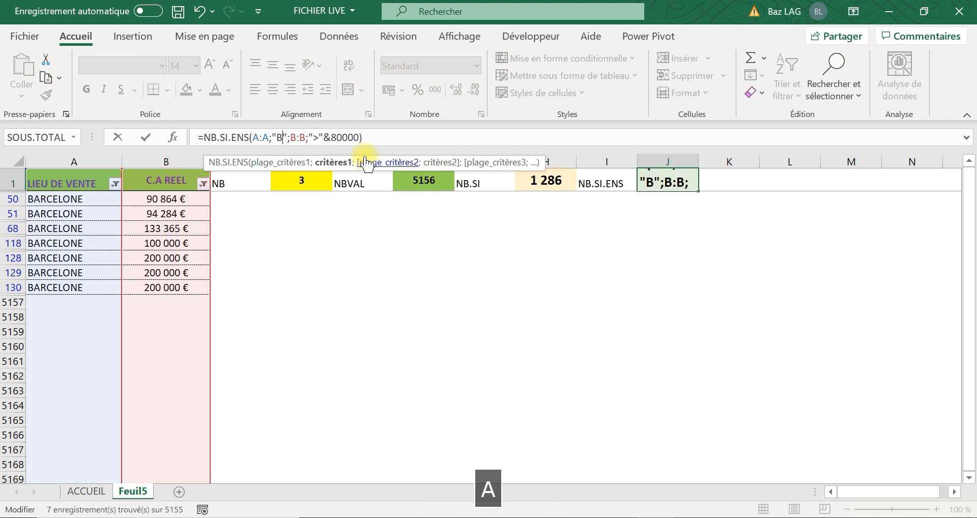
{"action": "type", "text": "ARCELONE"}
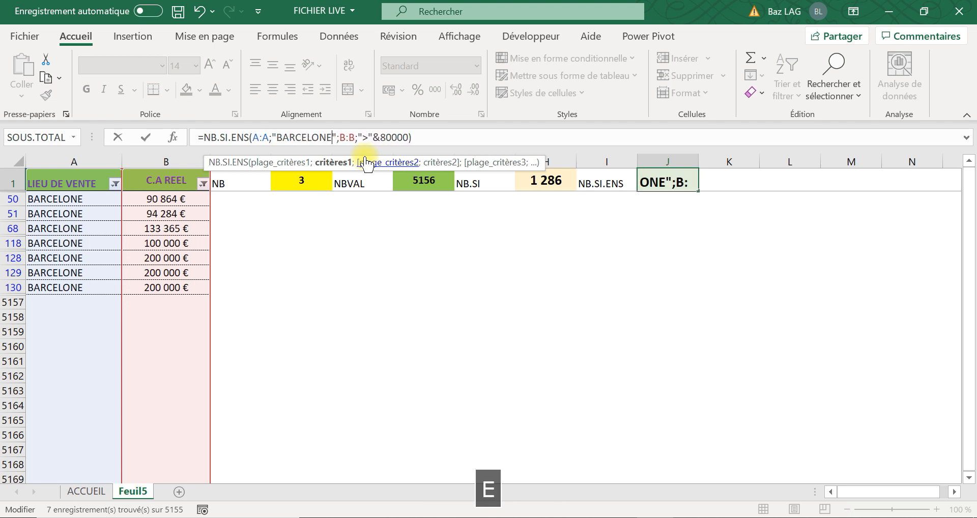
{"action": "key", "text": "Tab"}
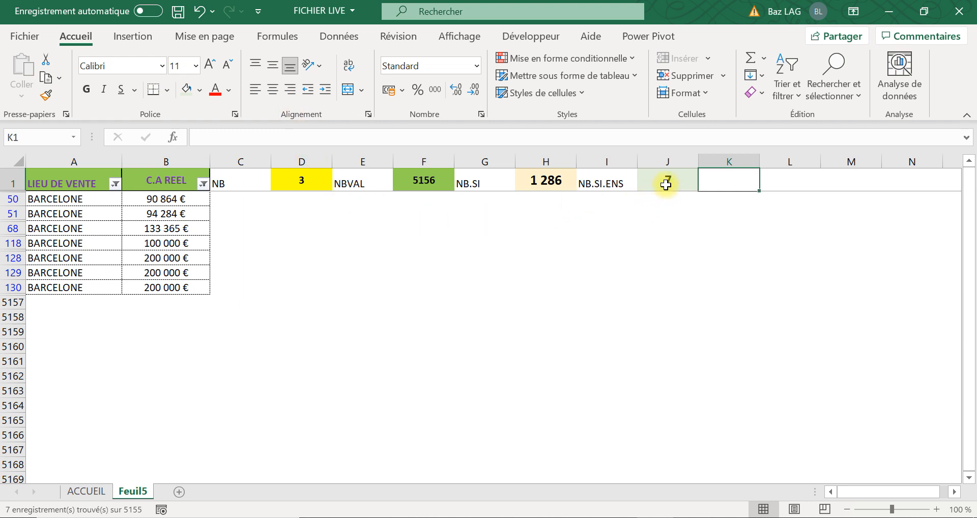
Clear all the table's active filters and fill the empty cell L1 with standard orange.
{"action": "left_click", "coordinate": [339, 37]}
{"action": "left_click", "coordinate": [565, 60]}
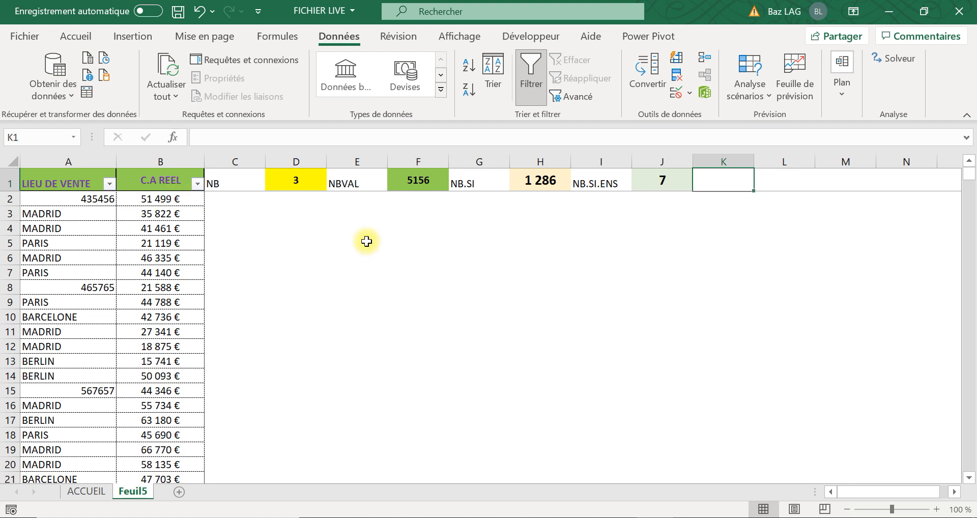
{"action": "left_click", "coordinate": [762, 182]}
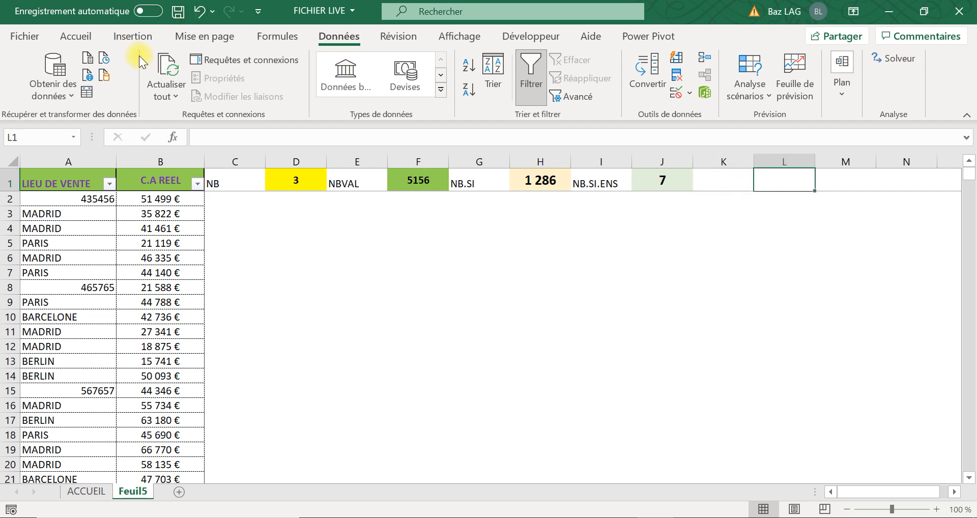
{"action": "left_click", "coordinate": [76, 37]}
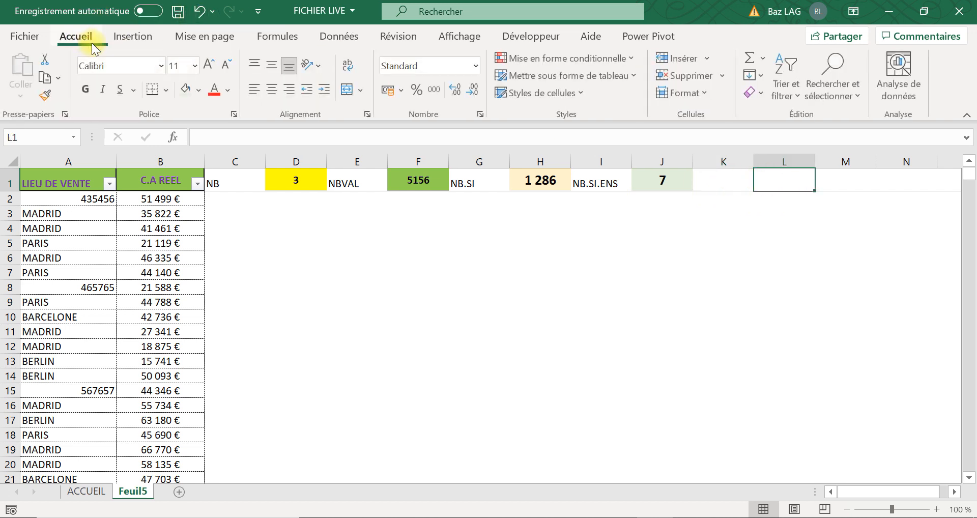
{"action": "left_click", "coordinate": [199, 90]}
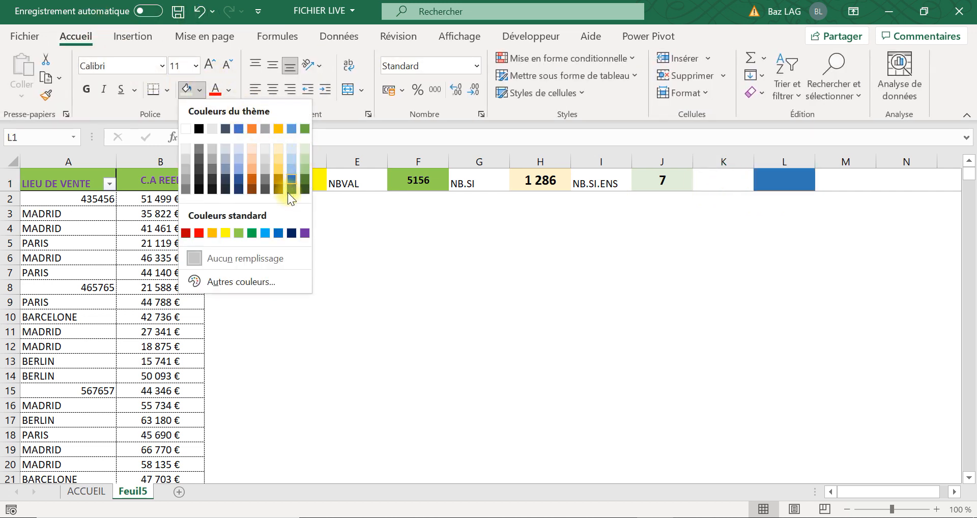
{"action": "left_click", "coordinate": [212, 234]}
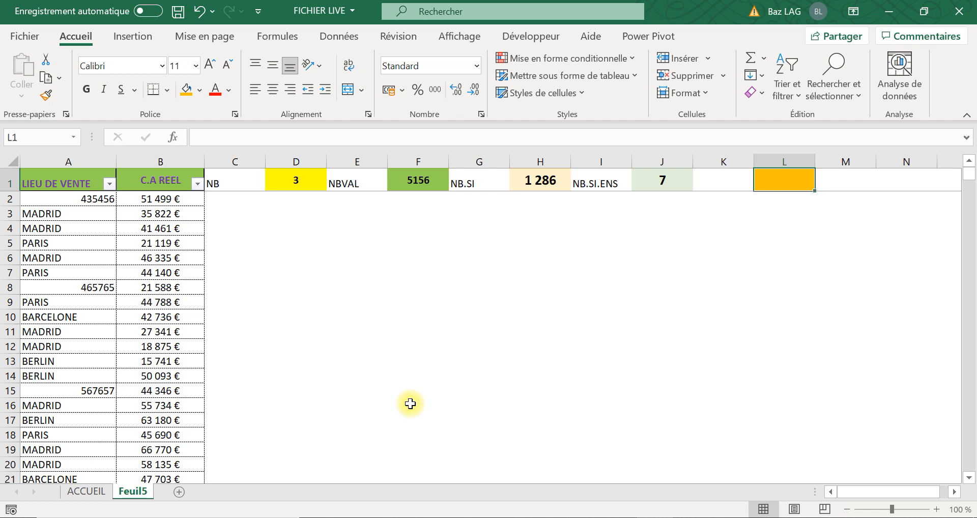
Start an NB.SI.ENS formula in L1 with the whole of column A as the first criteria range.
{"action": "type", "text": "+"}
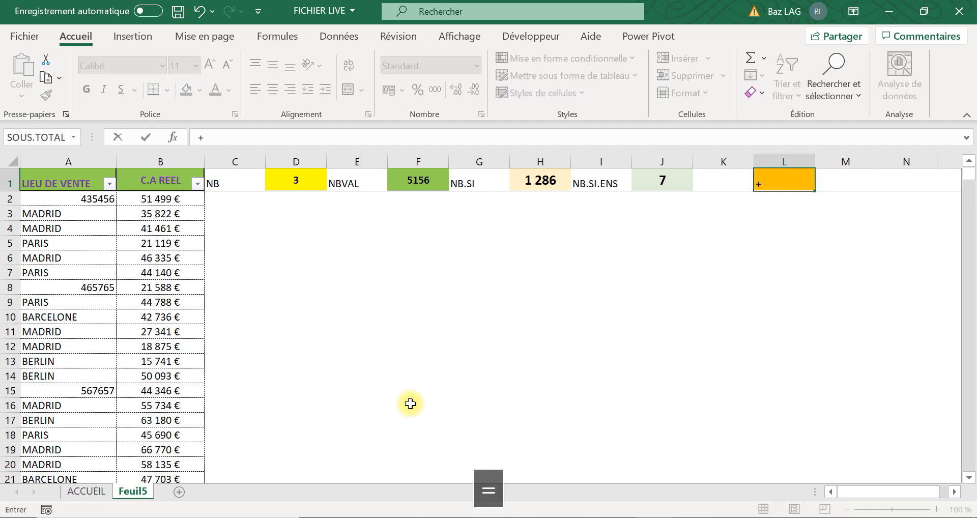
{"action": "key", "text": "Caps_Lock"}
{"action": "key", "text": "BackSpace"}
{"action": "type", "text": "="}
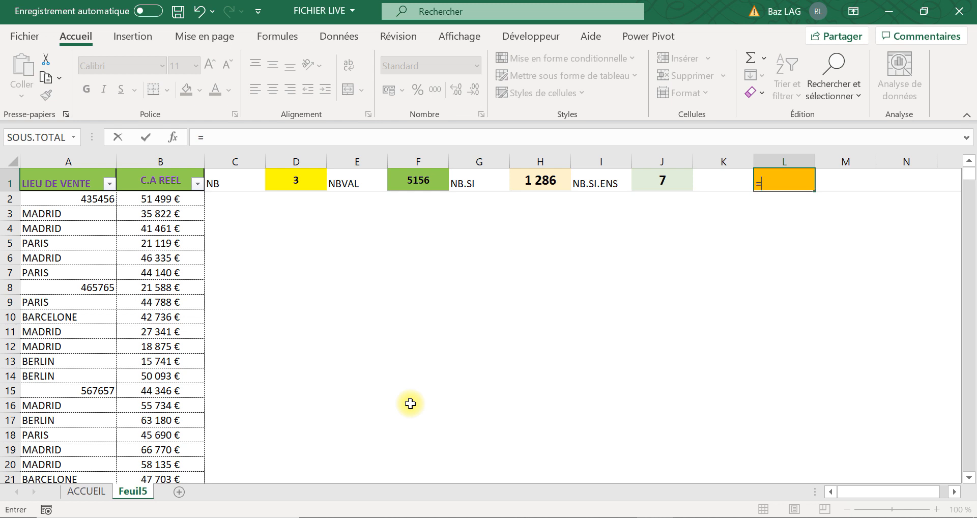
{"action": "type", "text": "nb"}
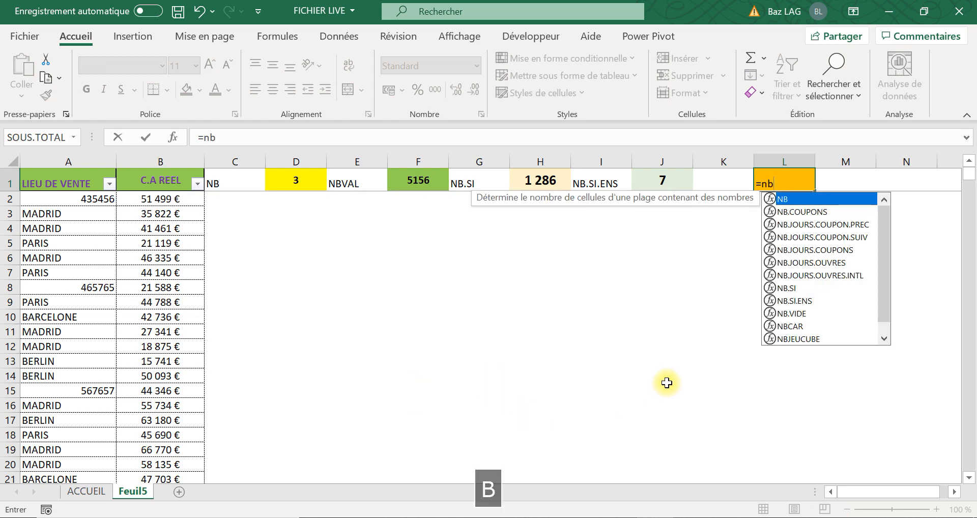
{"action": "left_click", "coordinate": [793, 300]}
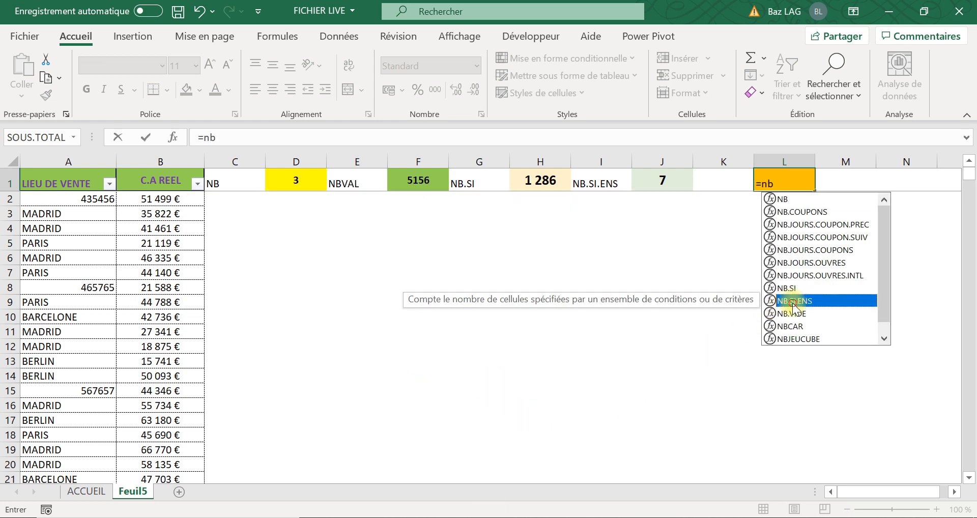
{"action": "double_click", "coordinate": [792, 301]}
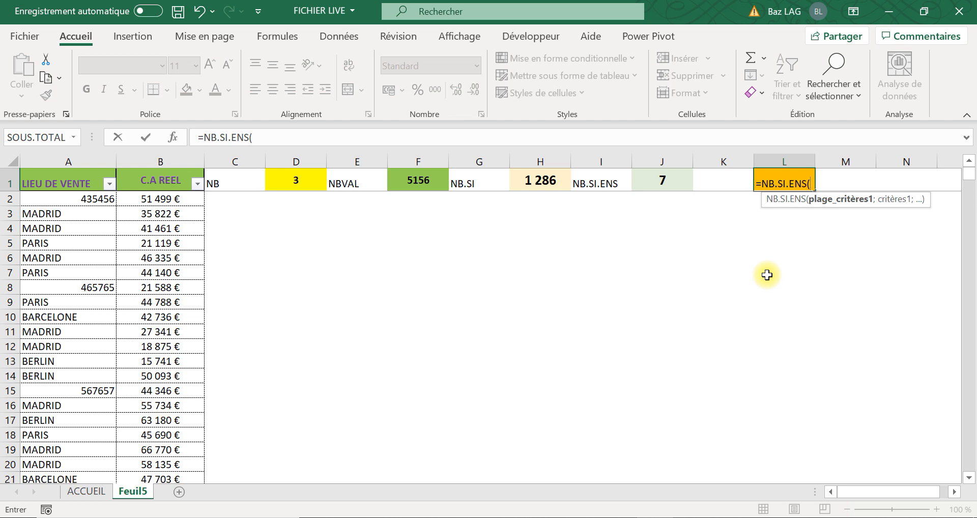
{"action": "left_click", "coordinate": [71, 161]}
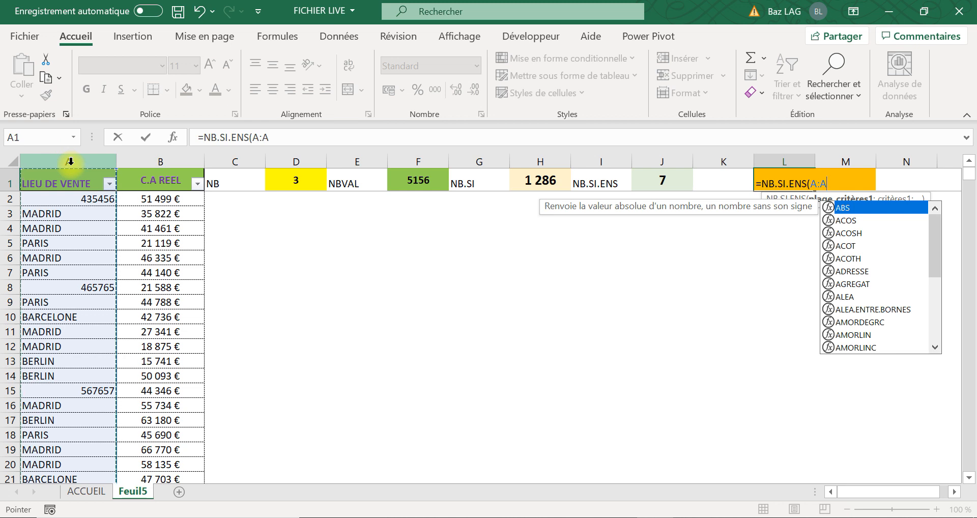
Enter "MADRID" as the first criterion of the L1 formula, ending with a semicolon separator.
{"action": "type", "text": ";\""}
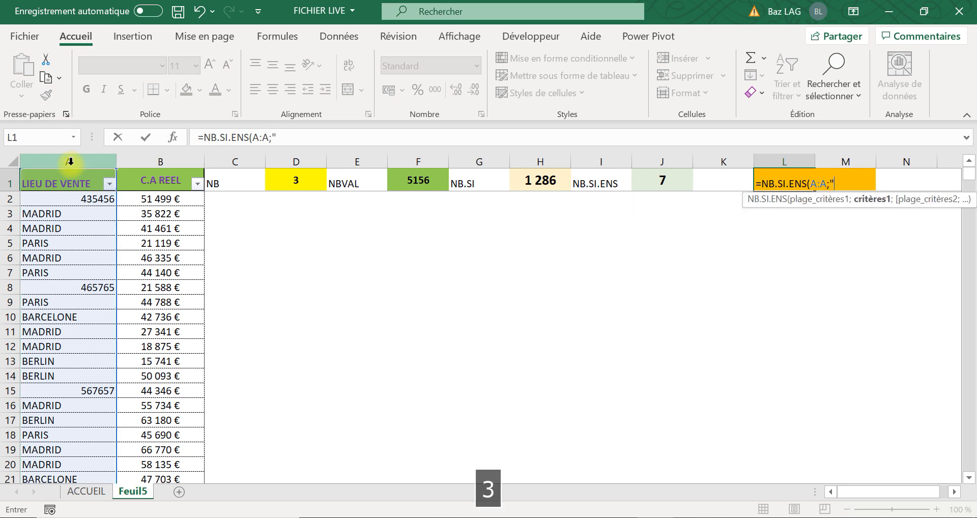
{"action": "key", "text": "Caps_Lock"}
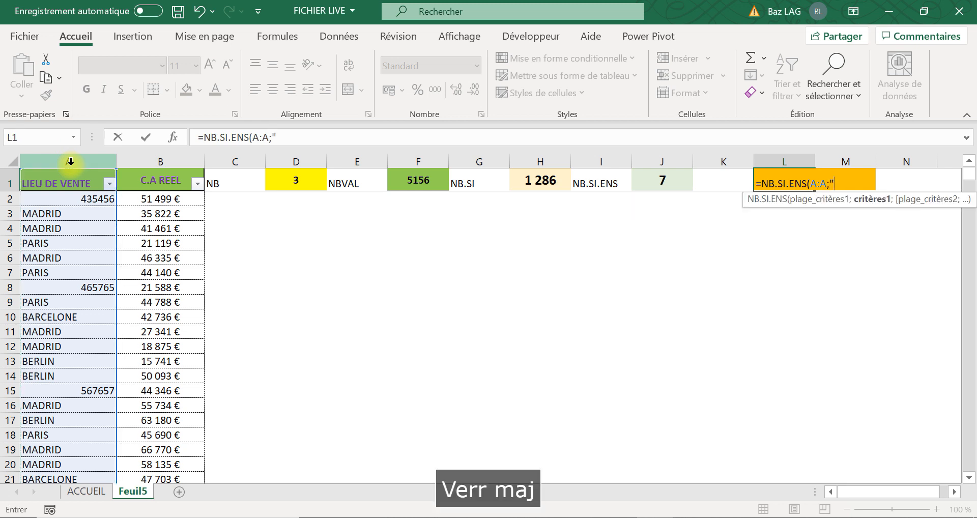
{"action": "type", "text": "MADR"}
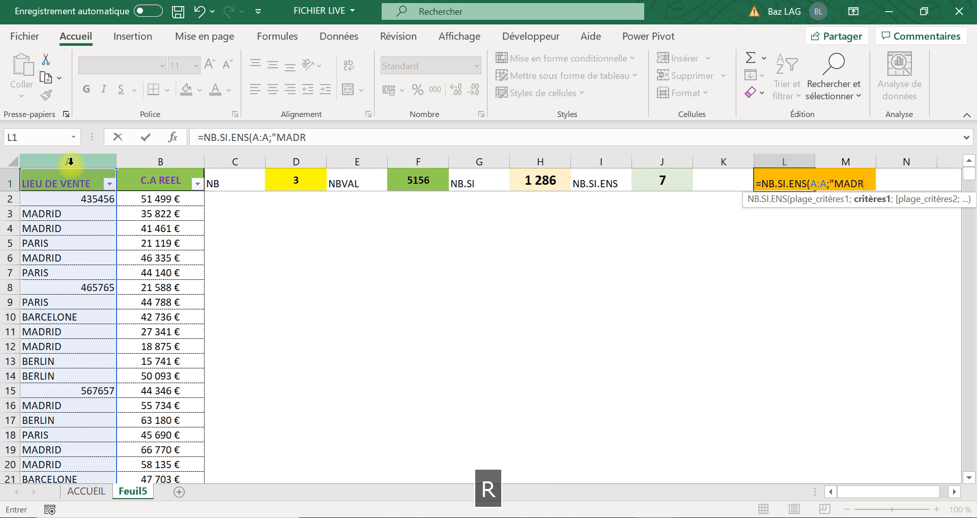
{"action": "type", "text": "ID"}
{"action": "key", "text": "Caps_Lock"}
{"action": "type", "text": "\""}
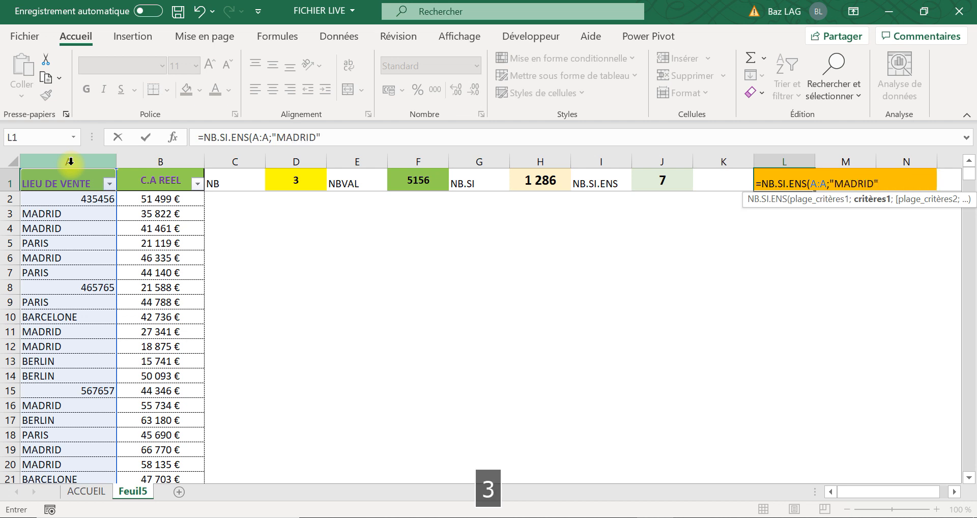
{"action": "type", "text": ";"}
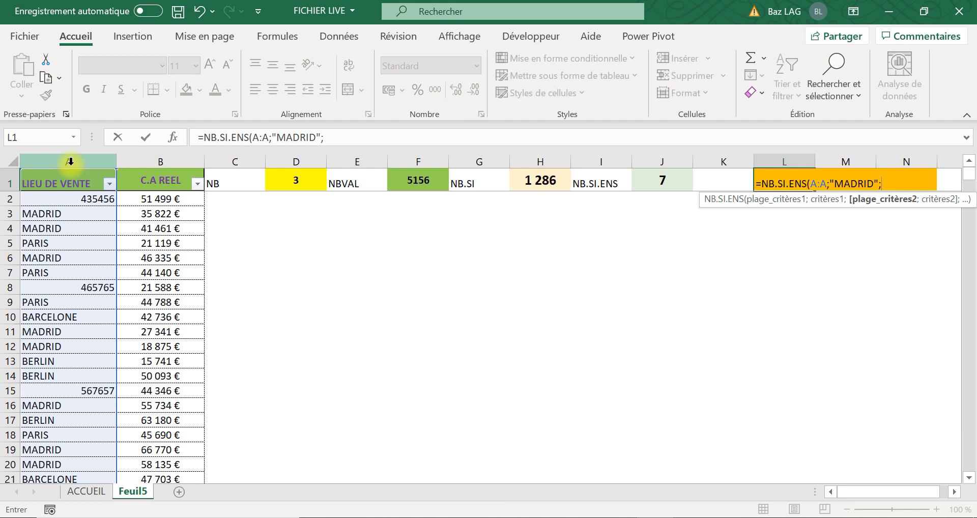
Add column B as the second criteria range of the L1 formula with the criterion ">"&50000, followed by a semicolon.
{"action": "left_click", "coordinate": [172, 162]}
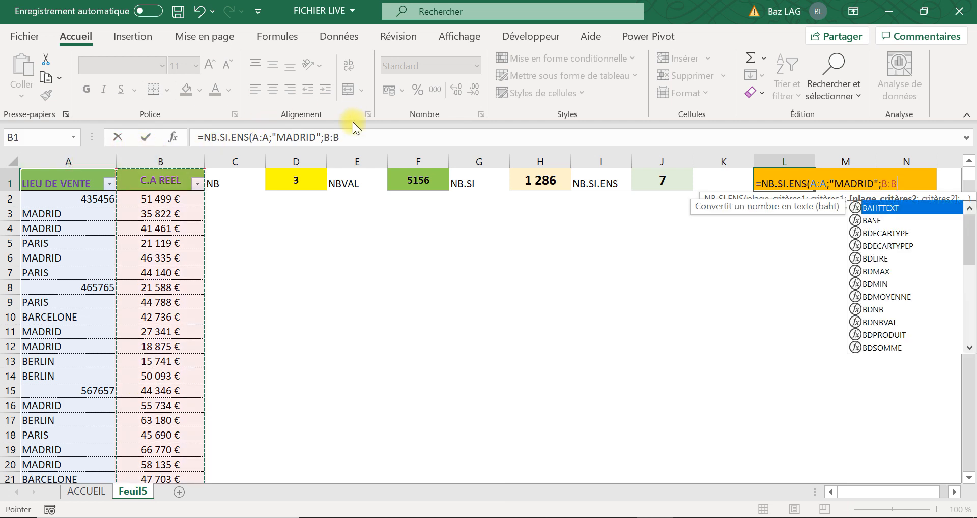
{"action": "left_click", "coordinate": [350, 137]}
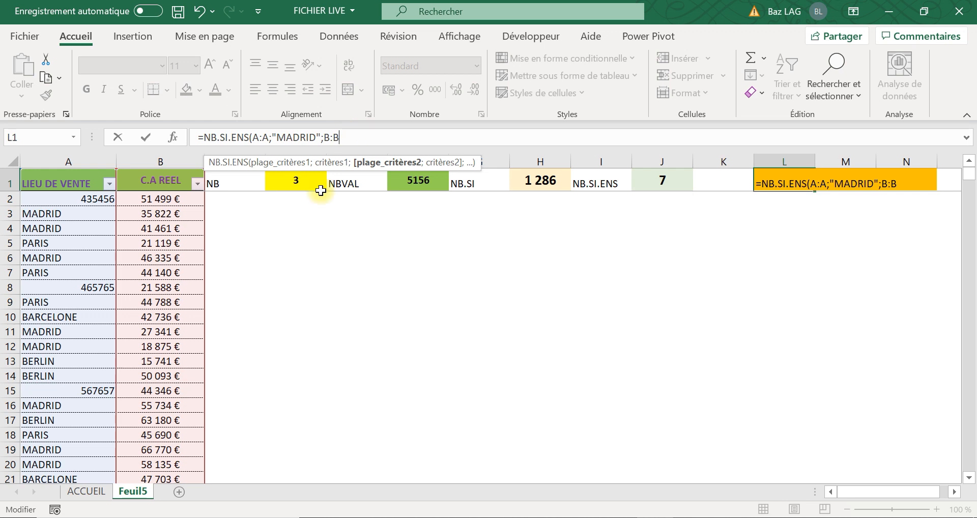
{"action": "type", "text": ";"}
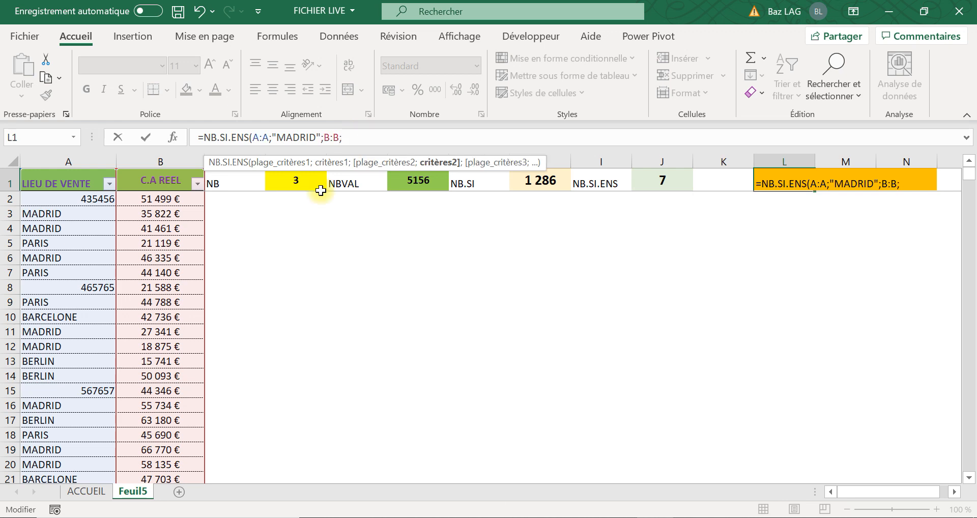
{"action": "type", "text": "\""}
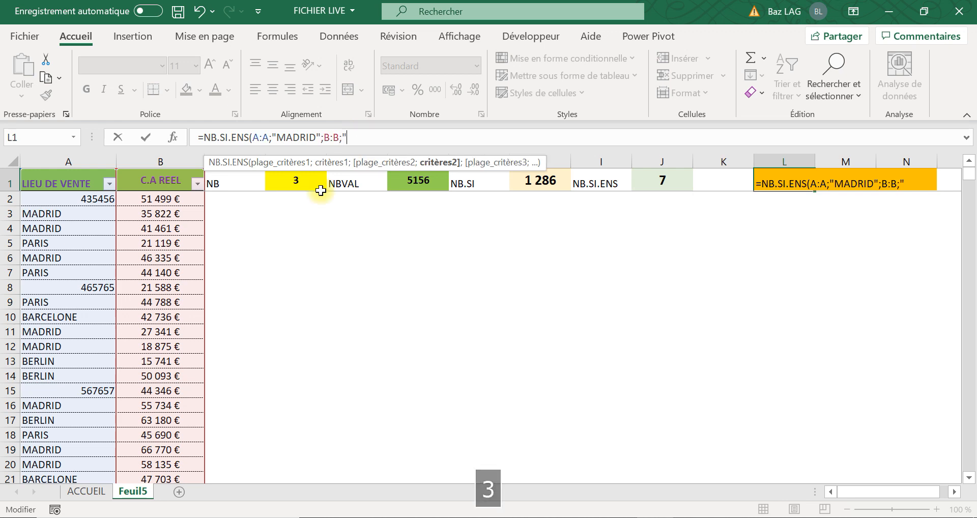
{"action": "type", "text": ">\"&"}
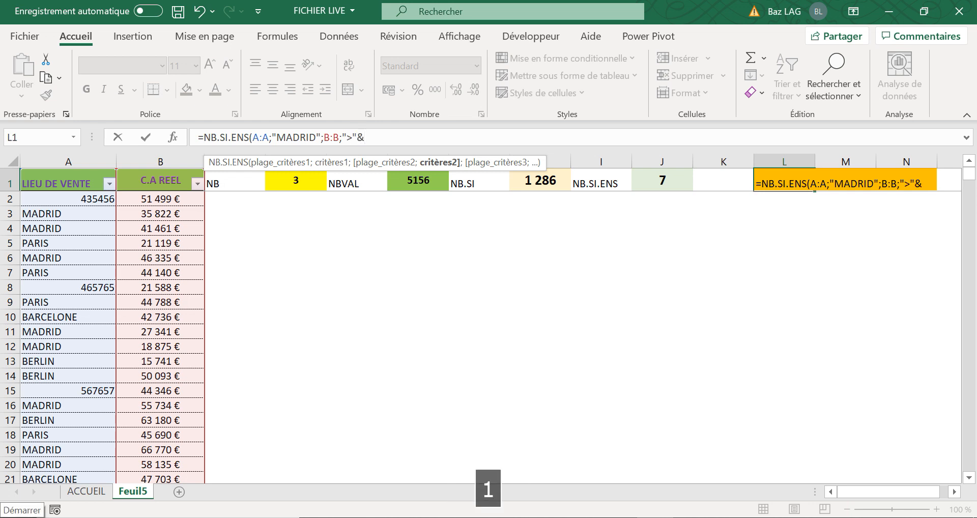
{"action": "key", "text": "Caps_Lock"}
{"action": "type", "text": "50000"}
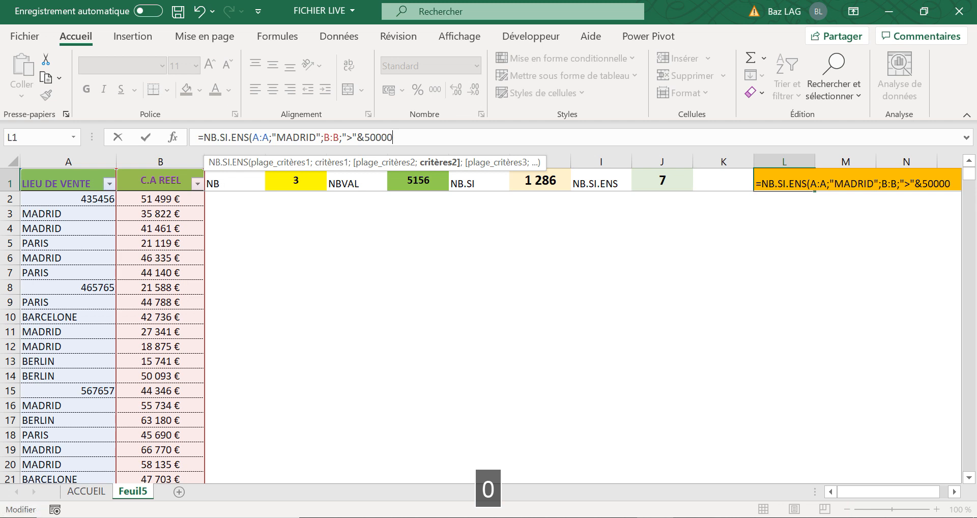
{"action": "key", "text": "Caps_Lock"}
{"action": "type", "text": ";"}
Add column B as the third criteria range with the criterion "<"&70000, then close and validate the L1 formula.
{"action": "left_click", "coordinate": [158, 161]}
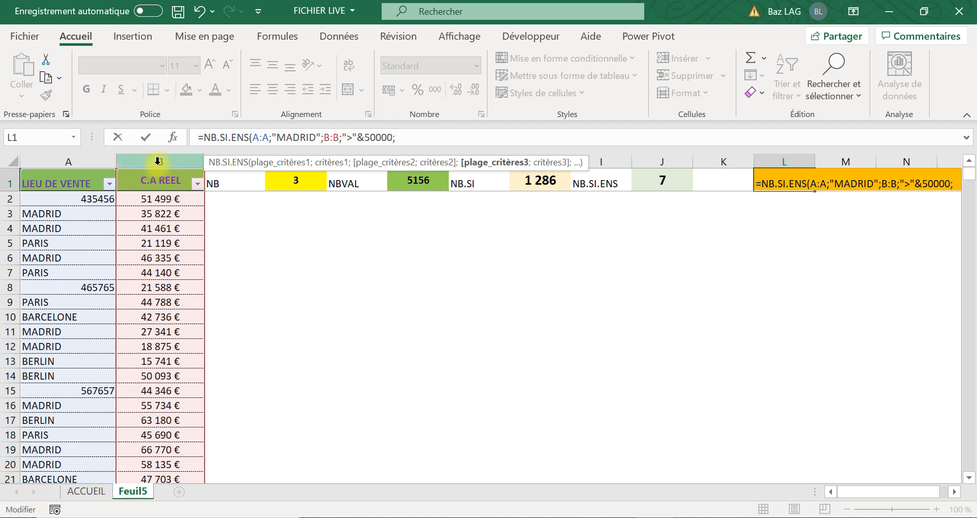
{"action": "type", "text": ";"}
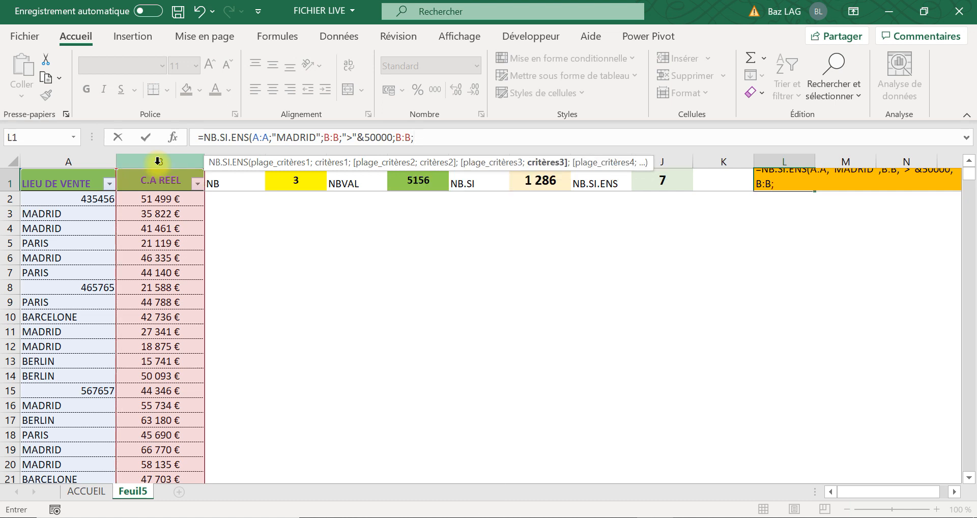
{"action": "type", "text": "\""}
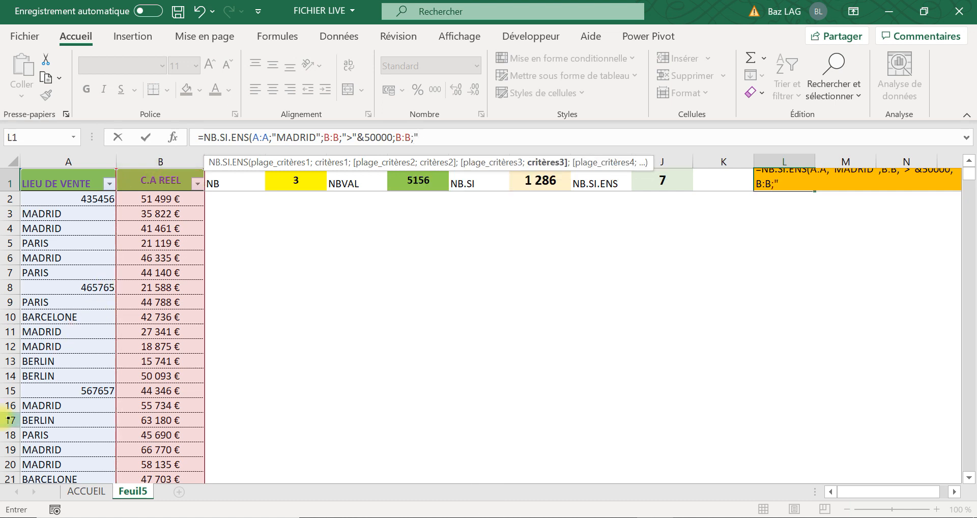
{"action": "type", "text": ">"}
{"action": "key", "text": "BackSpace"}
{"action": "type", "text": "<"}
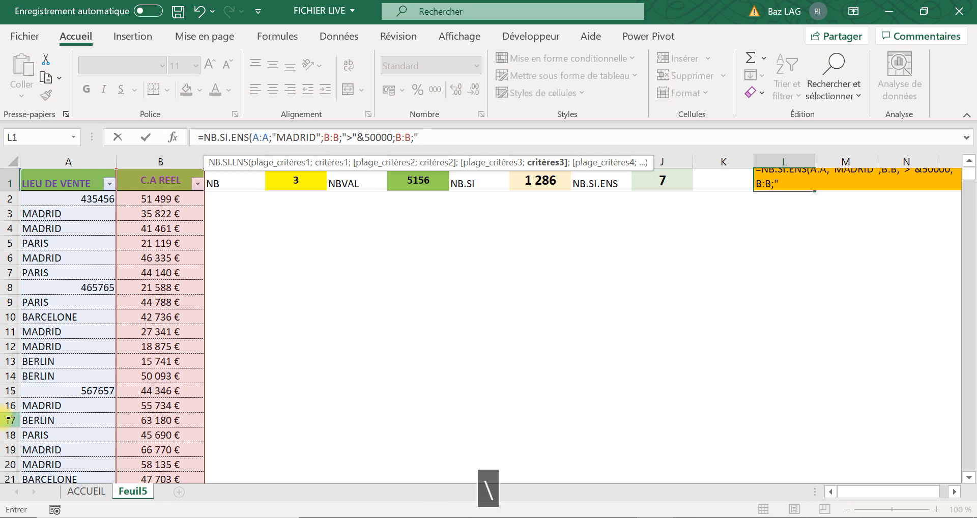
{"action": "type", "text": "\"&"}
{"action": "key", "text": "Caps_Lock"}
{"action": "type", "text": "7"}
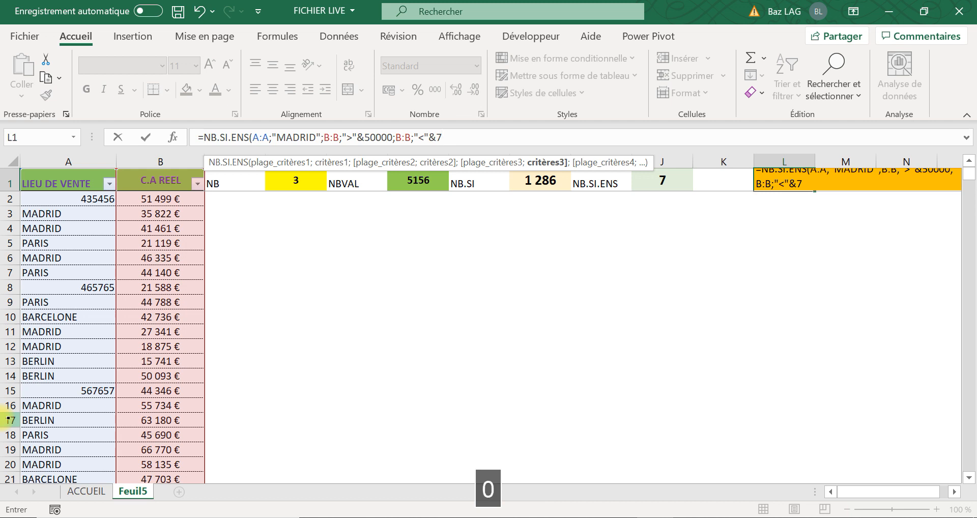
{"action": "type", "text": "0000"}
{"action": "key", "text": "Caps_Lock"}
{"action": "type", "text": ")"}
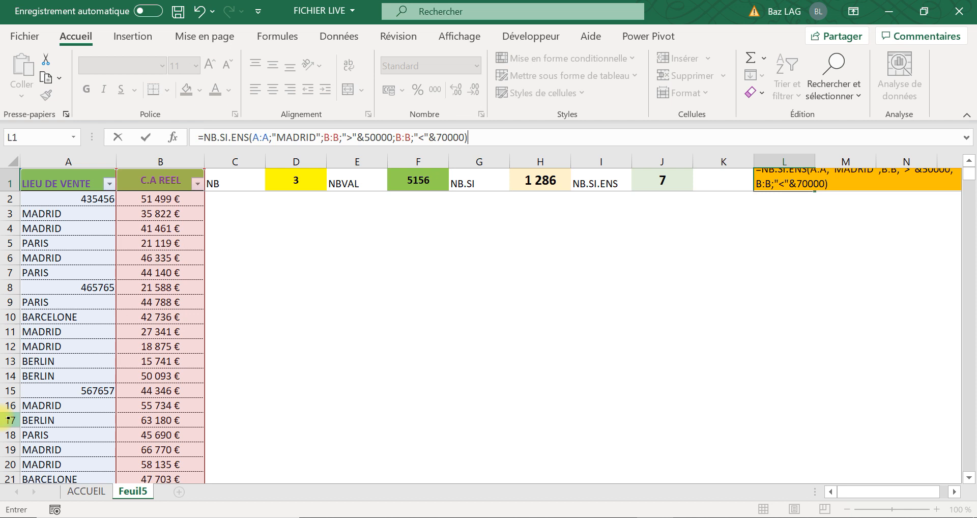
{"action": "key", "text": "Return"}
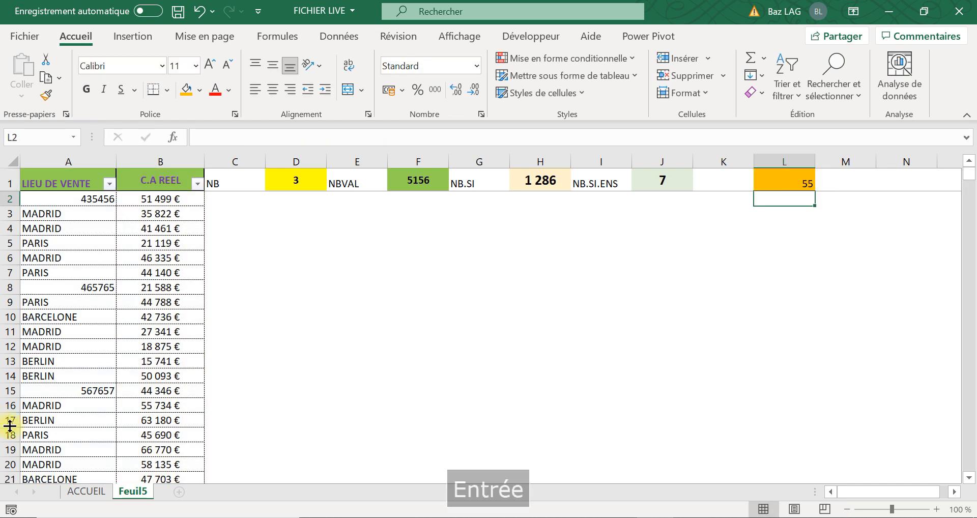
Filter the LIEU DE VENTE column to show only PARIS.
{"action": "left_click", "coordinate": [78, 214]}
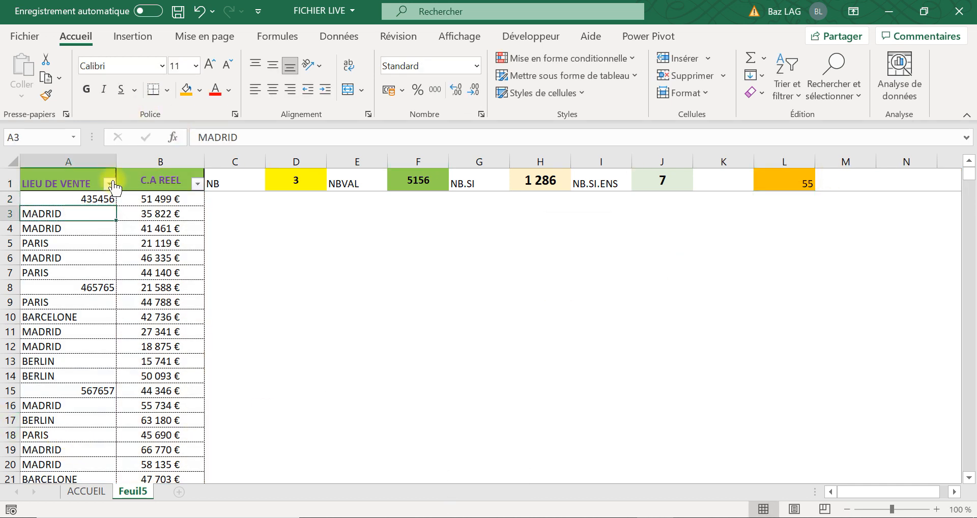
{"action": "left_click", "coordinate": [110, 183]}
{"action": "left_click", "coordinate": [155, 352]}
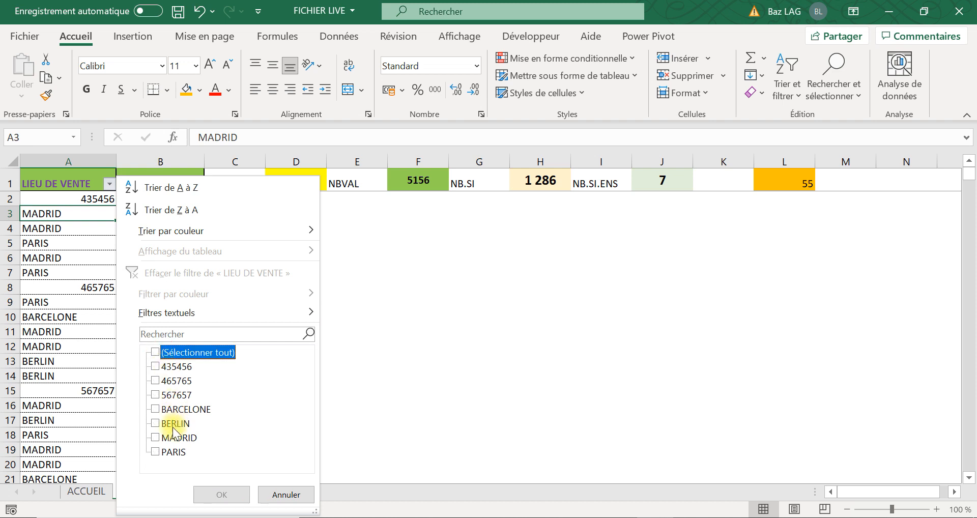
{"action": "left_click", "coordinate": [173, 452]}
{"action": "left_click", "coordinate": [222, 493]}
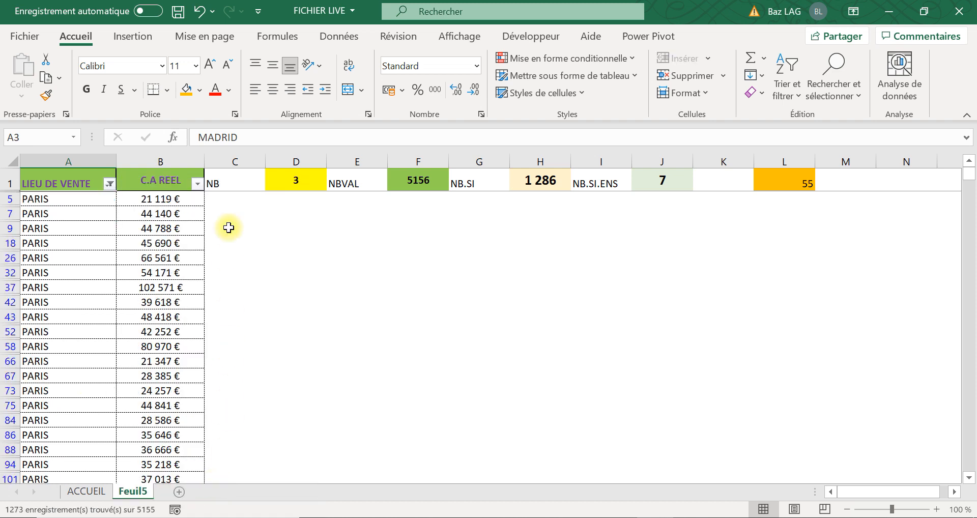
Filter the C.A REEL column with a between number filter, from 50000 to 70000 inclusive.
{"action": "left_click", "coordinate": [197, 184]}
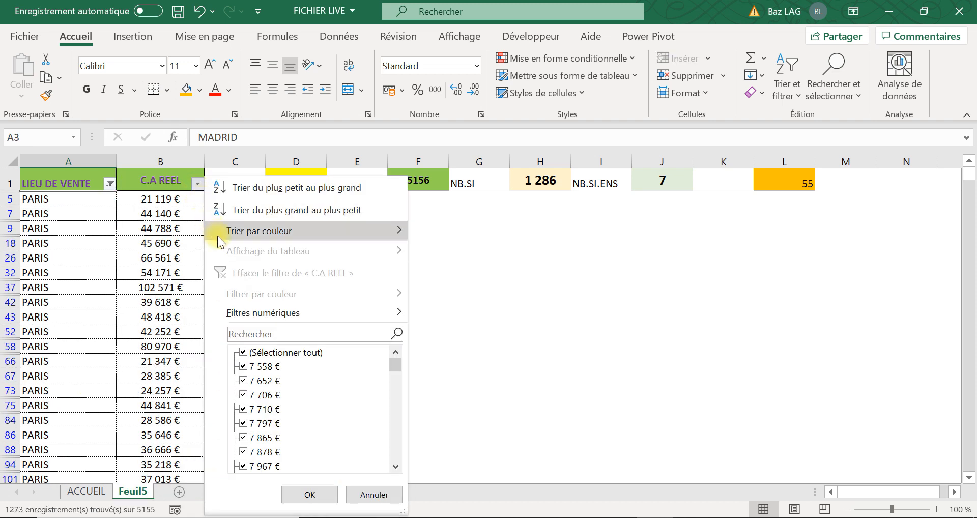
{"action": "mouse_move", "coordinate": [258, 313]}
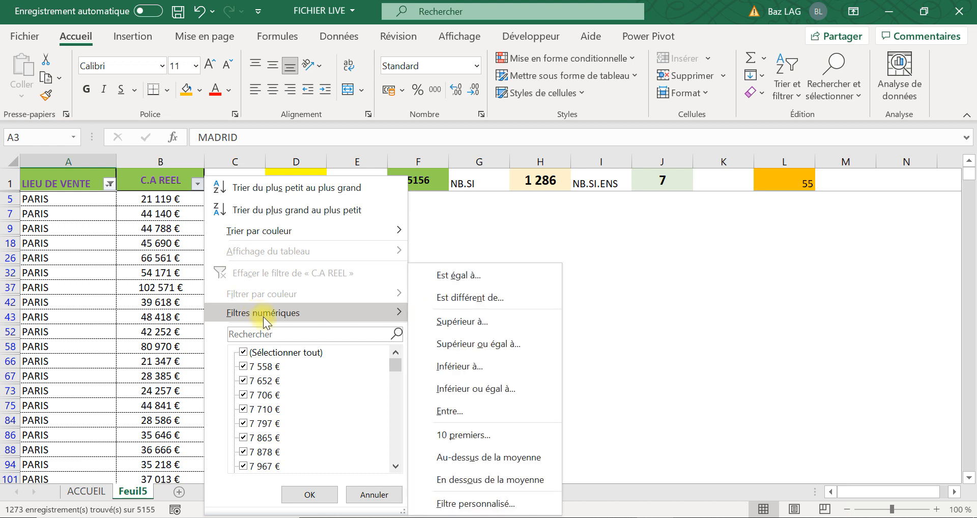
{"action": "left_click", "coordinate": [490, 417]}
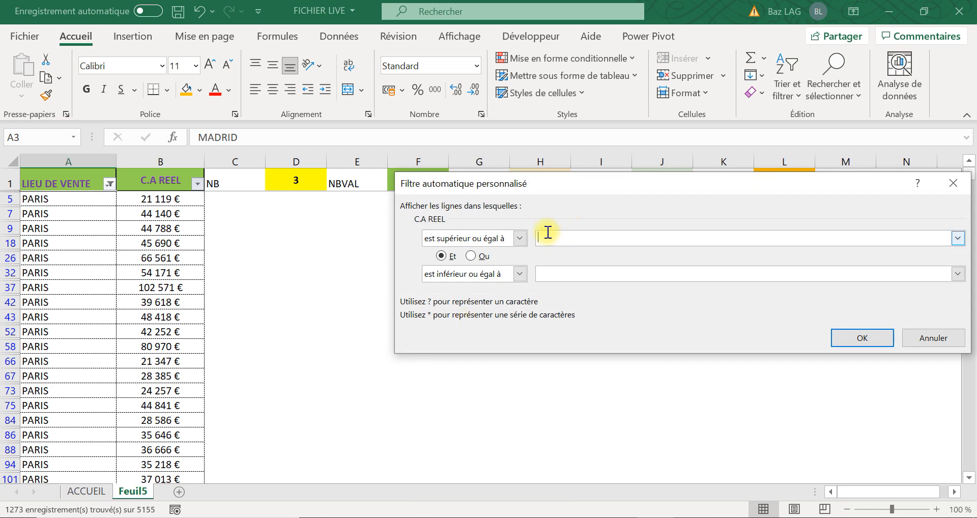
{"action": "type", "text": "5"}
{"action": "key", "text": "BackSpace"}
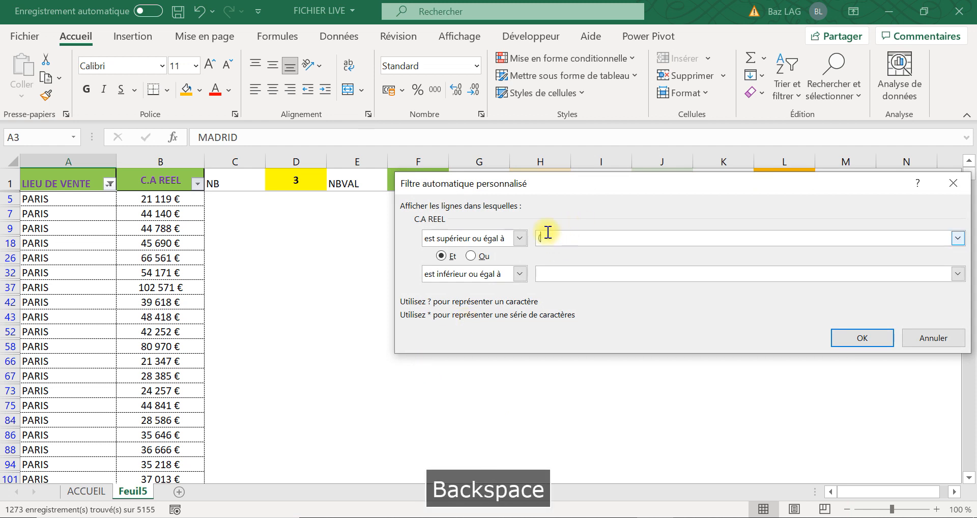
{"action": "type", "text": "50000"}
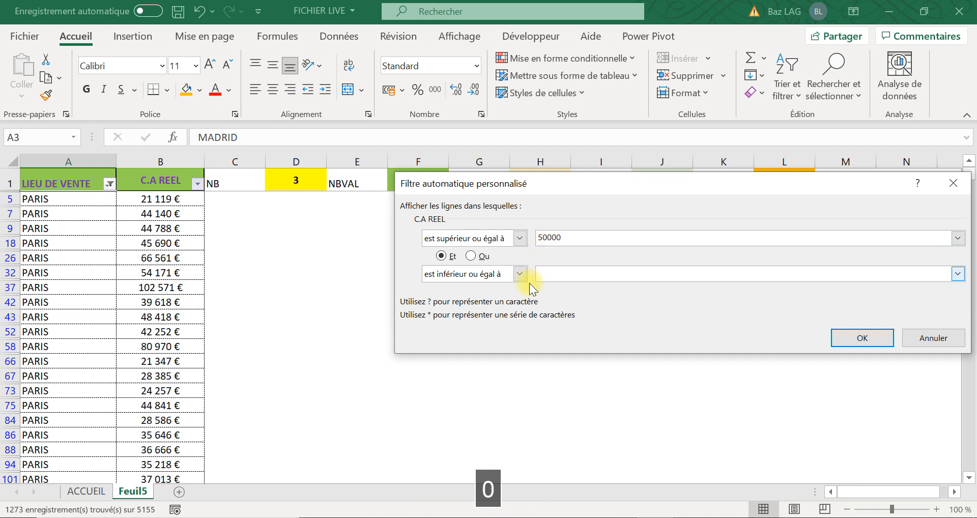
{"action": "left_click", "coordinate": [545, 274]}
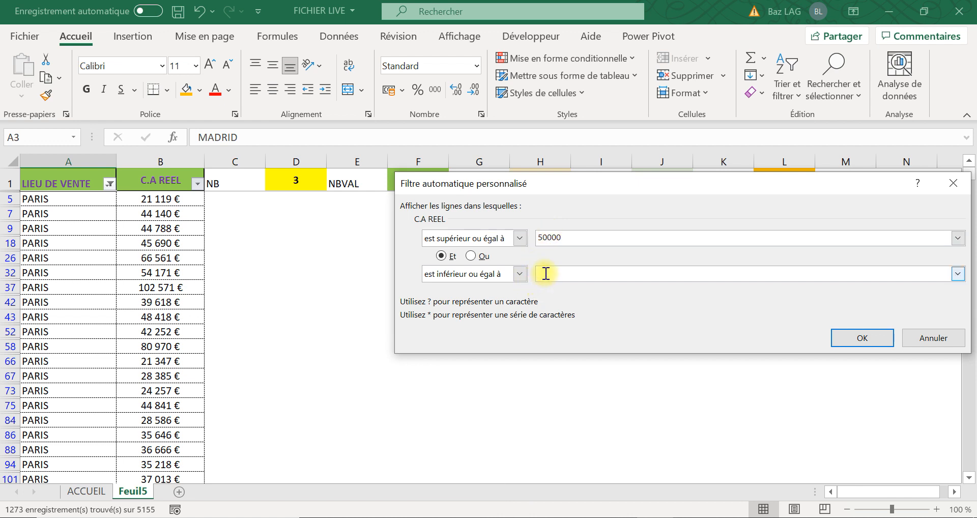
{"action": "type", "text": "70000"}
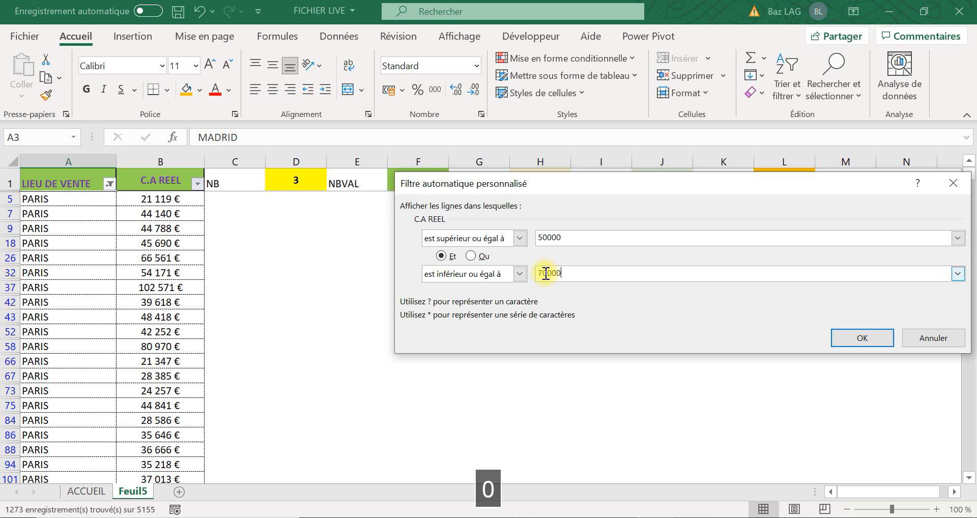
{"action": "left_click_drag", "start_coordinate": [761, 184], "coordinate": [674, 166]}
{"action": "left_click", "coordinate": [785, 316]}
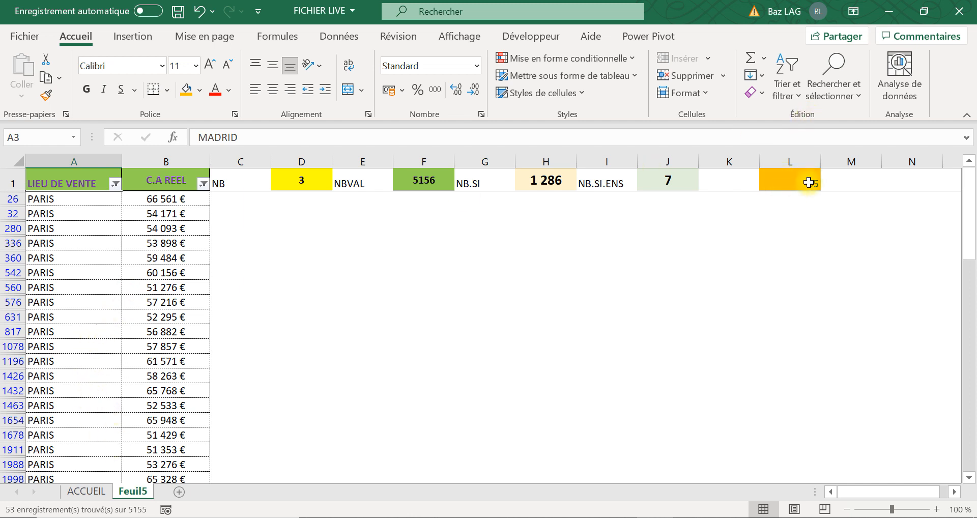
{"action": "left_click", "coordinate": [769, 177]}
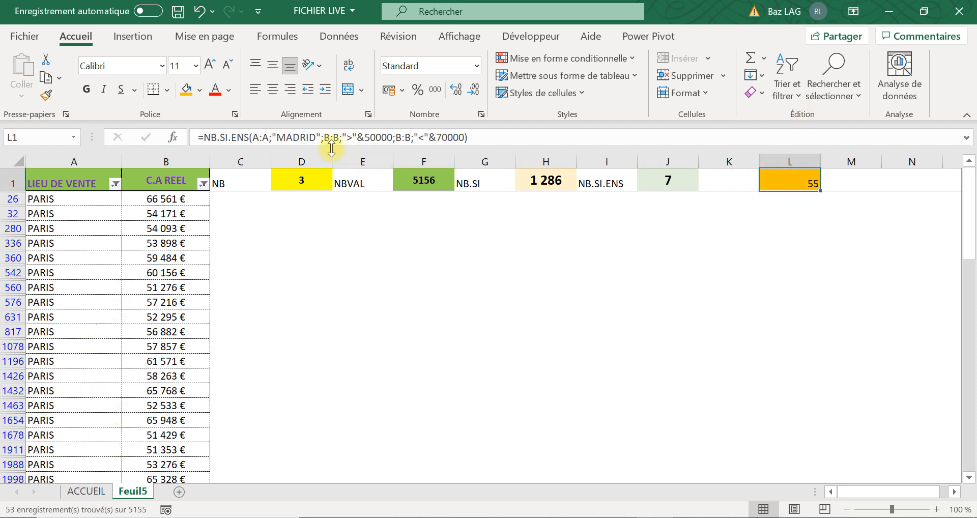
{"action": "left_click", "coordinate": [115, 183]}
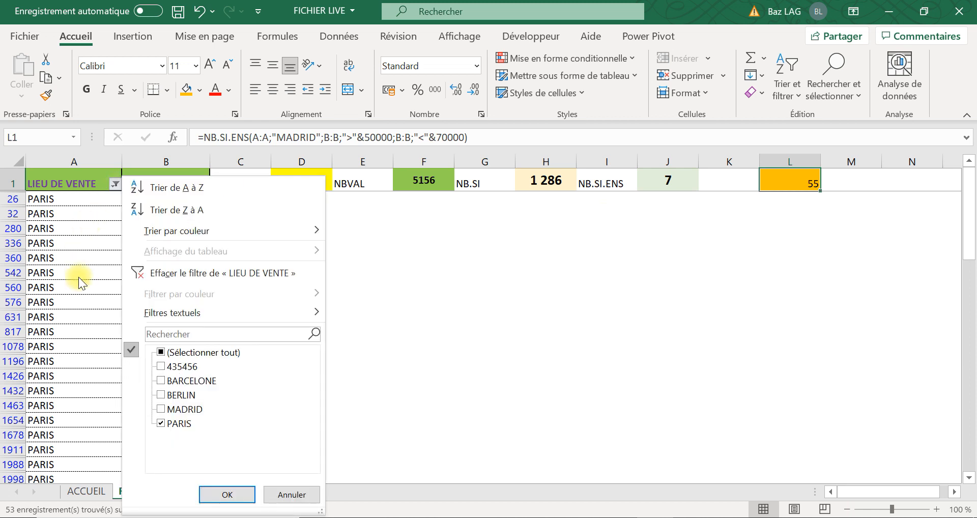
{"action": "left_click", "coordinate": [163, 423]}
{"action": "left_click", "coordinate": [712, 295]}
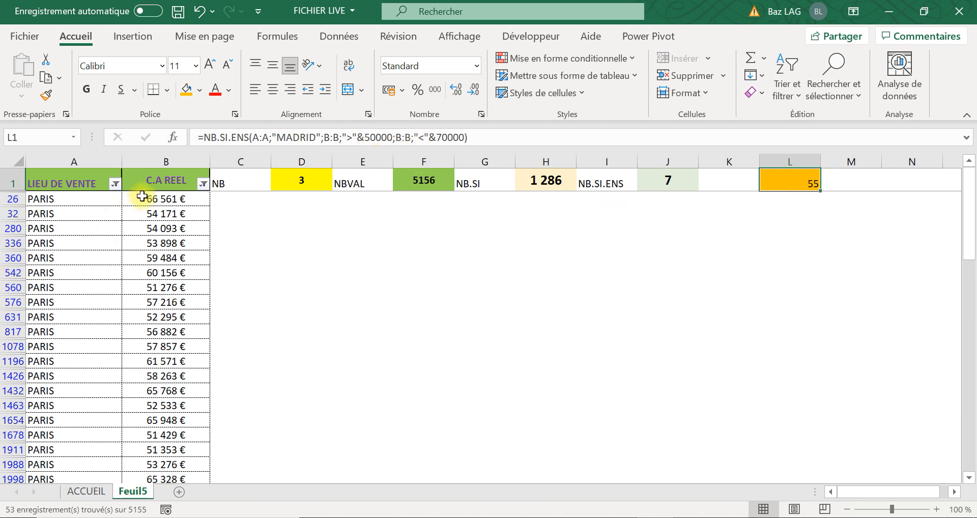
Change the LIEU DE VENTE filter to show only MADRID instead of PARIS.
{"action": "left_click", "coordinate": [115, 184]}
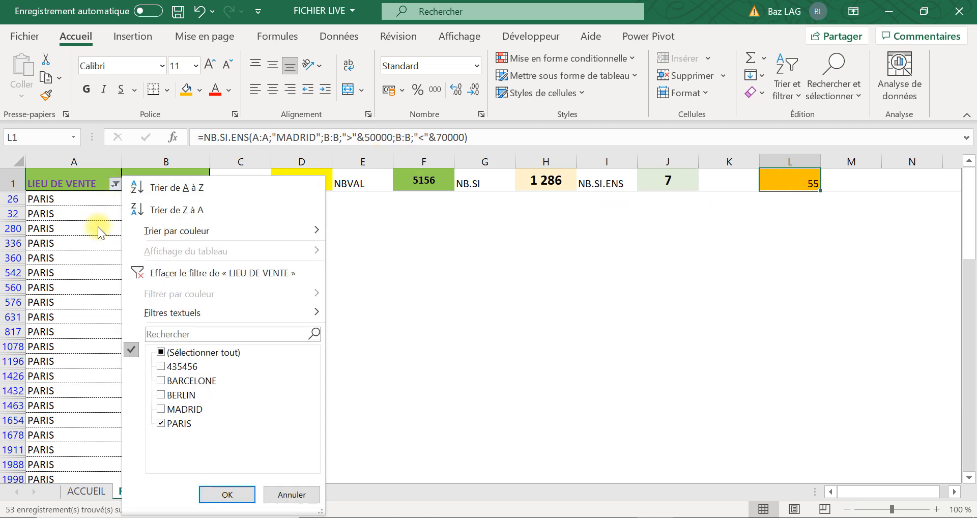
{"action": "left_click", "coordinate": [161, 425]}
{"action": "left_click", "coordinate": [161, 410]}
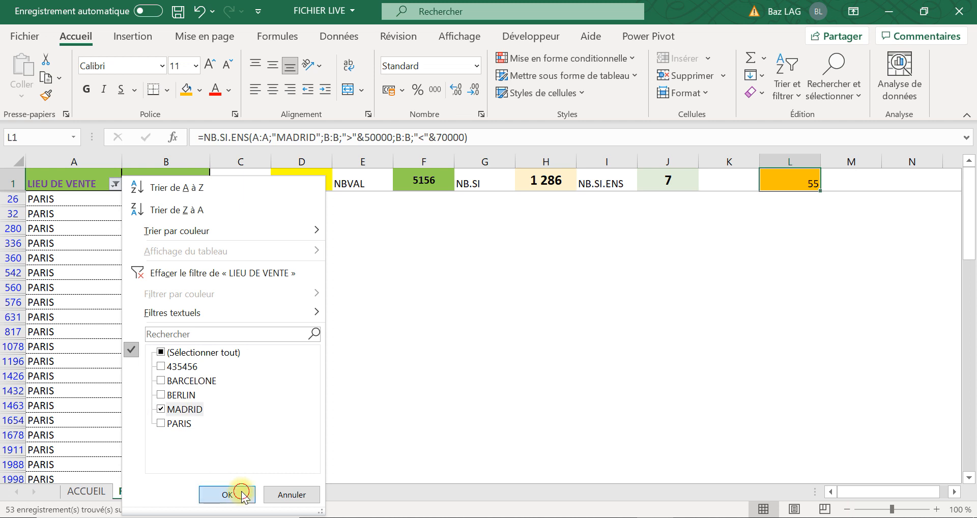
{"action": "left_click", "coordinate": [231, 494]}
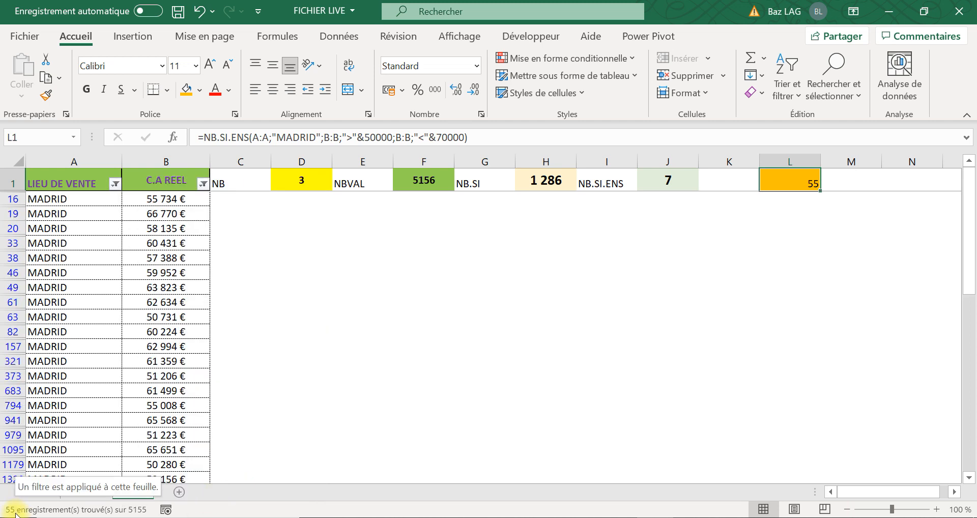
Change the city criterion in the L1 NB.SI.ENS formula to "PARIS" and validate it.
{"action": "left_click", "coordinate": [795, 228]}
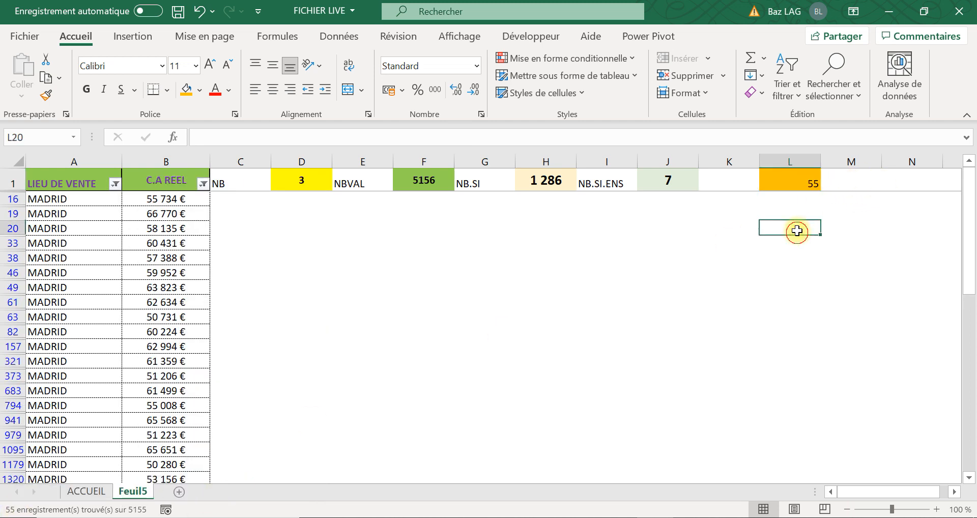
{"action": "left_click", "coordinate": [803, 164]}
{"action": "left_click", "coordinate": [801, 181]}
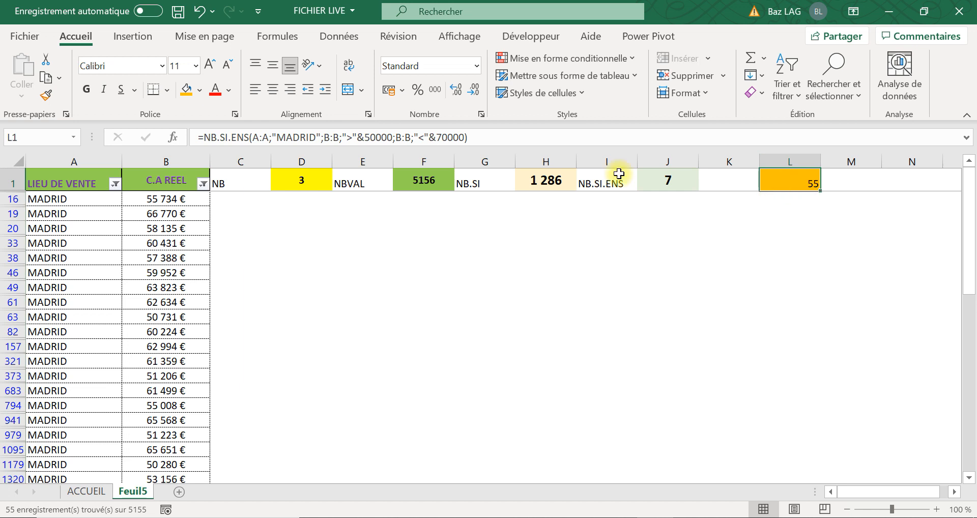
{"action": "left_click", "coordinate": [316, 137]}
{"action": "key", "text": "BackSpace"}
{"action": "key", "text": "BackSpace"}
{"action": "key", "text": "BackSpace"}
{"action": "key", "text": "BackSpace"}
{"action": "key", "text": "BackSpace"}
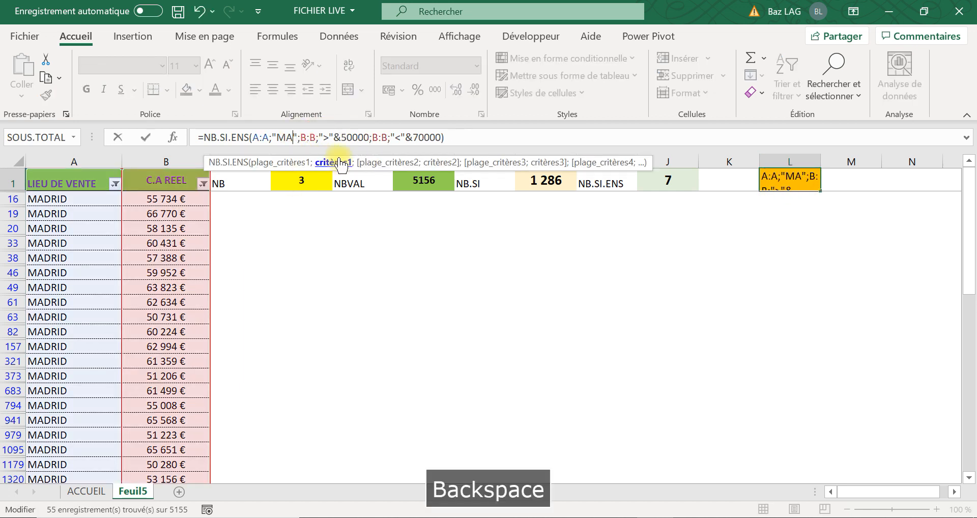
{"action": "key", "text": "BackSpace"}
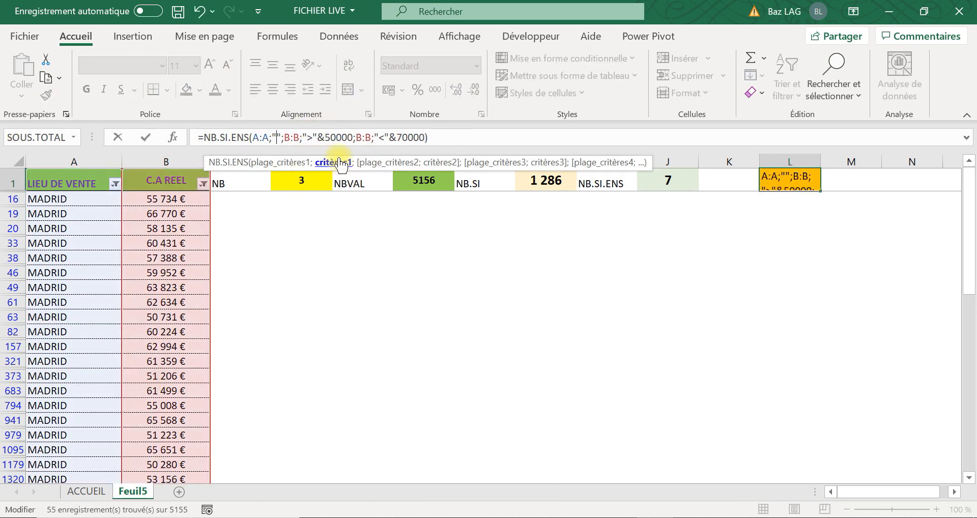
{"action": "type", "text": "PAR"}
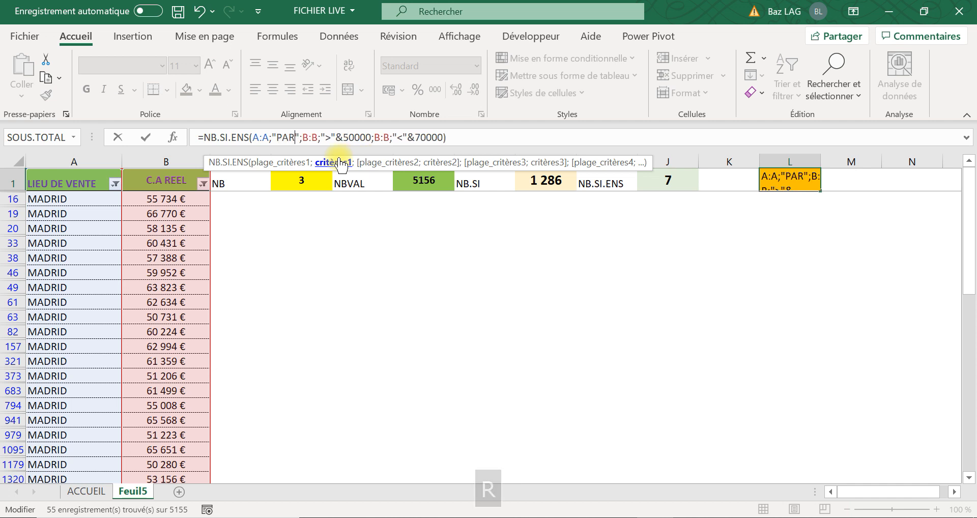
{"action": "type", "text": "IS"}
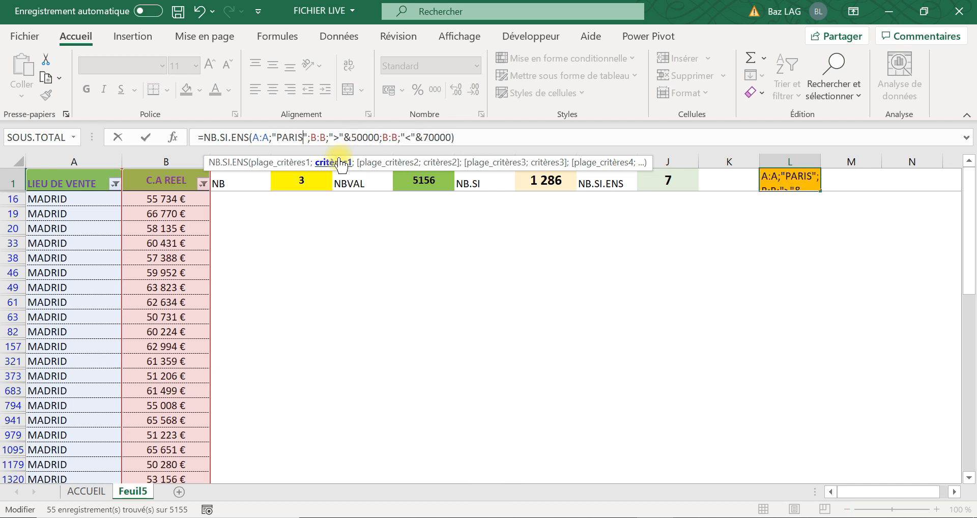
{"action": "key", "text": "Return"}
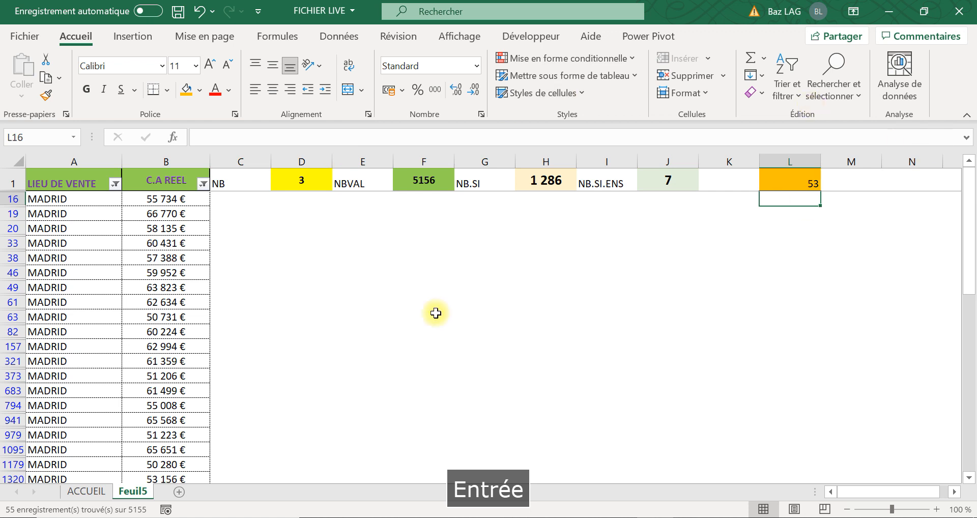
Switch the LIEU DE VENTE filter from MADRID to PARIS only.
{"action": "left_click", "coordinate": [115, 184]}
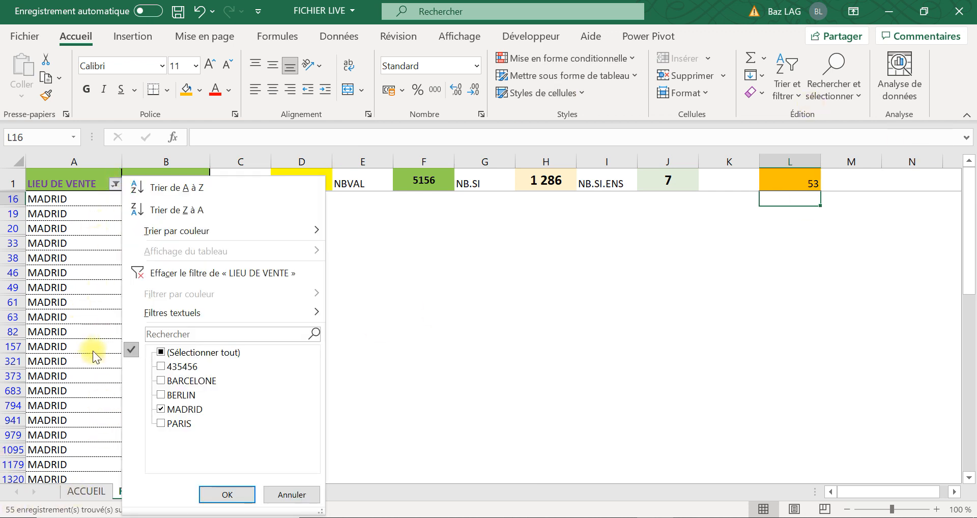
{"action": "left_click", "coordinate": [161, 410]}
{"action": "left_click", "coordinate": [161, 423]}
{"action": "left_click", "coordinate": [210, 495]}
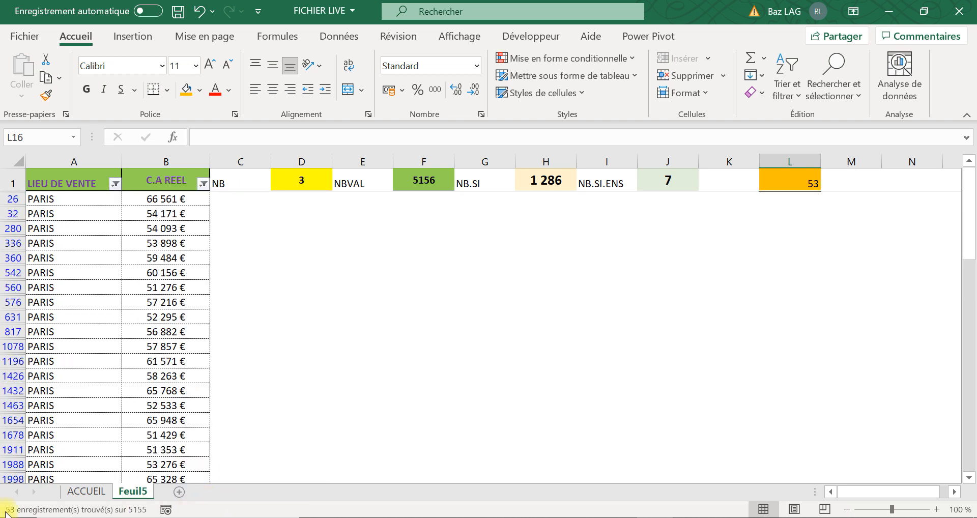
Switch the LIEU DE VENTE filter from PARIS to BERLIN only.
{"action": "left_click", "coordinate": [115, 184]}
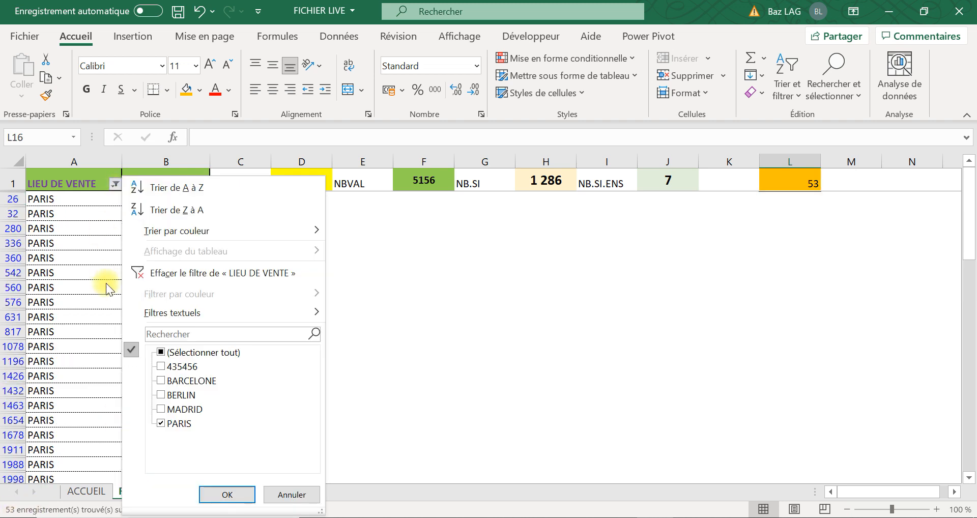
{"action": "left_click", "coordinate": [159, 423]}
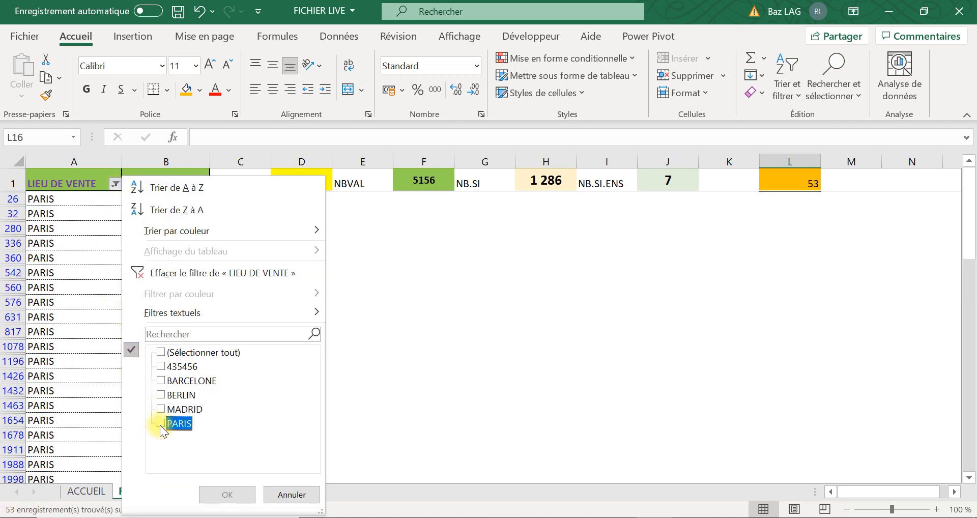
{"action": "left_click", "coordinate": [172, 398]}
{"action": "left_click", "coordinate": [233, 495]}
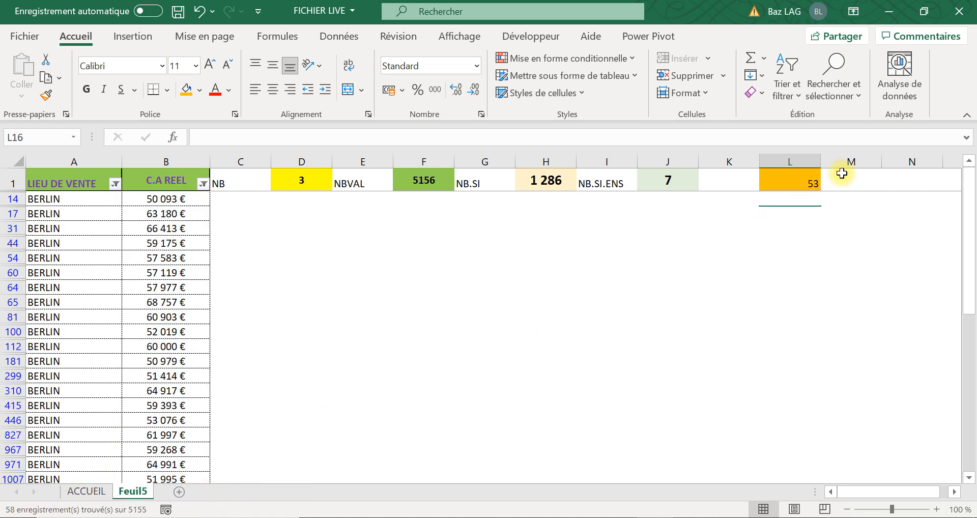
Change the city criterion in the L1 NB.SI.ENS formula to "BERLIN", validate it and reselect L1.
{"action": "left_click", "coordinate": [807, 178]}
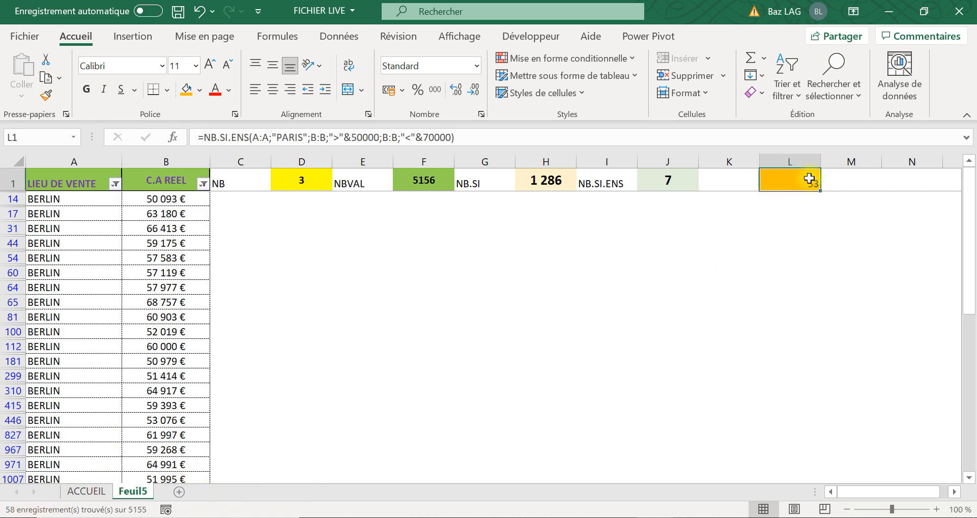
{"action": "left_click", "coordinate": [304, 137]}
{"action": "key", "text": "BackSpace"}
{"action": "key", "text": "BackSpace"}
{"action": "key", "text": "BackSpace"}
{"action": "key", "text": "BackSpace"}
{"action": "key", "text": "BackSpace"}
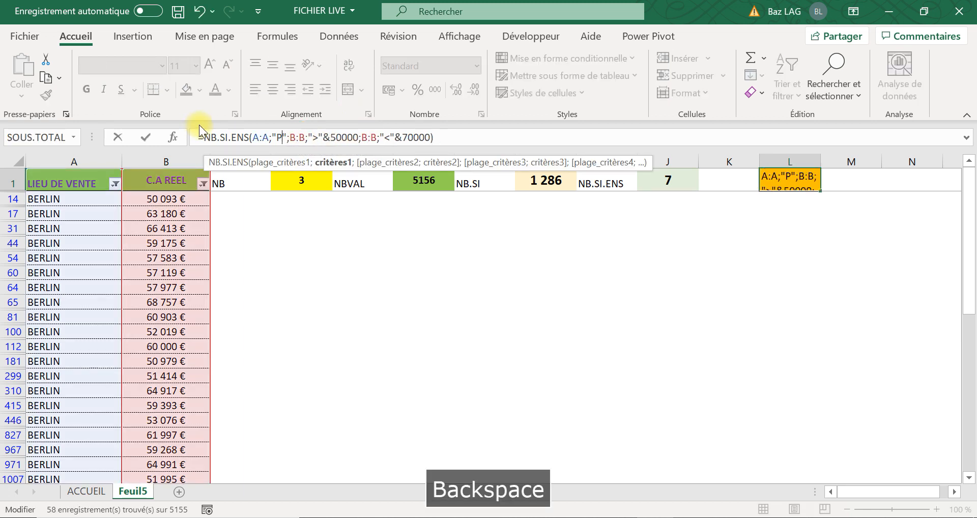
{"action": "type", "text": "BERLIN"}
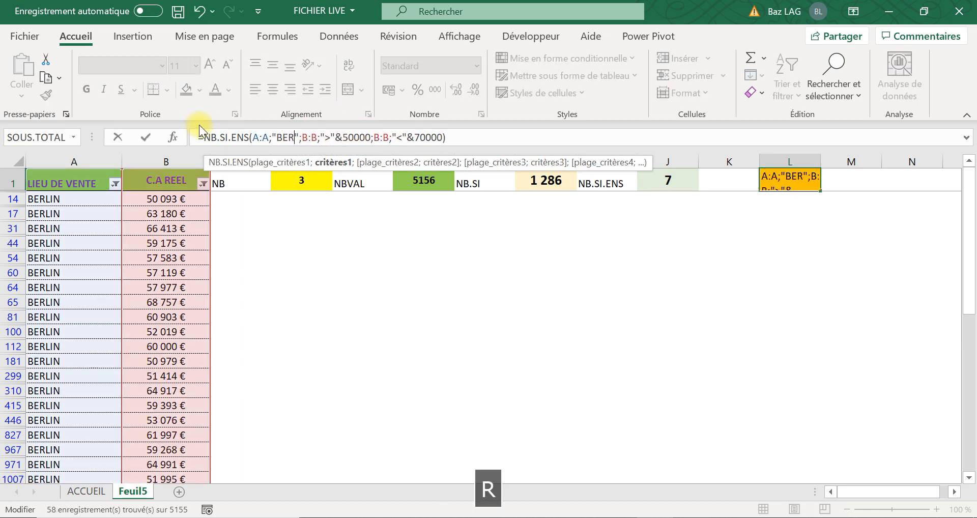
{"action": "key", "text": "Return"}
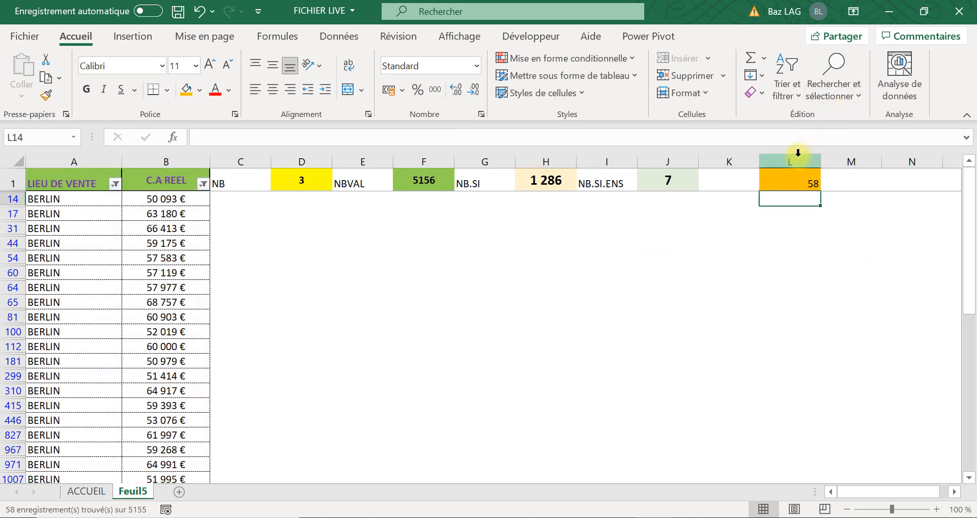
{"action": "left_click", "coordinate": [778, 179]}
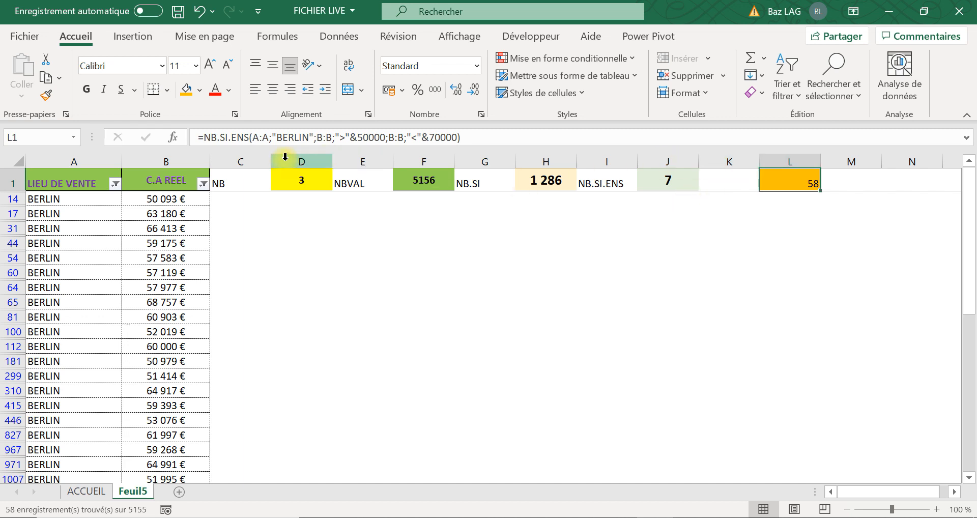
{"action": "left_click", "coordinate": [903, 179]}
{"action": "type", "text": "+"}
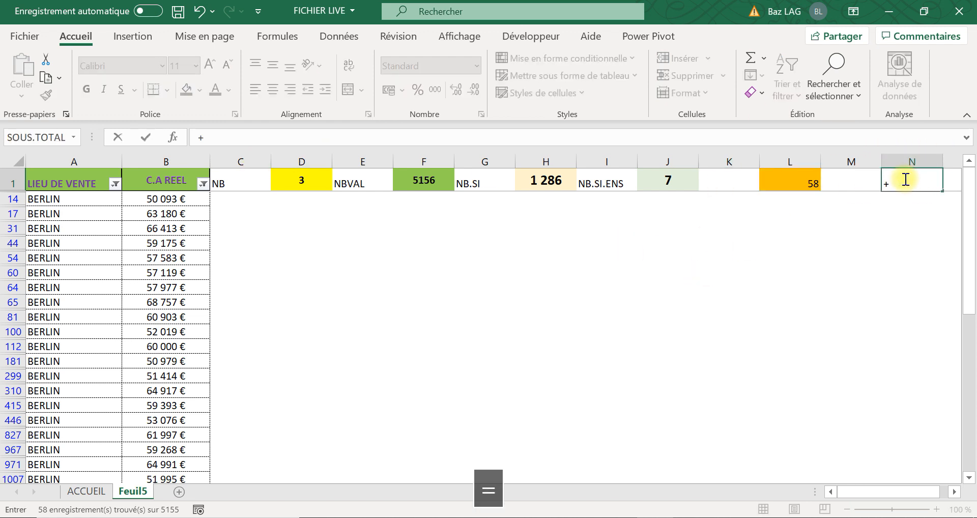
{"action": "key", "text": "BackSpace"}
{"action": "type", "text": "=nb"}
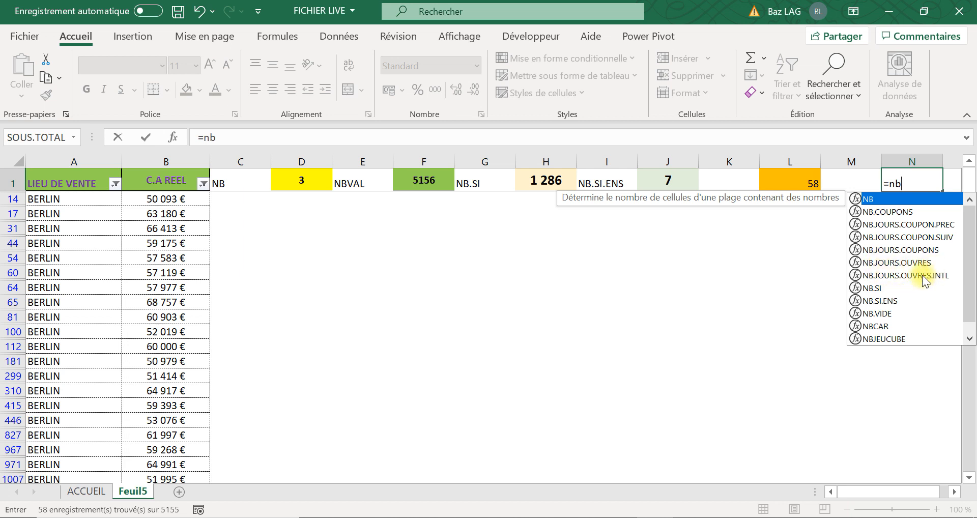
{"action": "scroll", "coordinate": [917, 280], "scroll_direction": "down", "scroll_amount": 1}
{"action": "scroll", "coordinate": [919, 279], "scroll_direction": "up", "scroll_amount": 1}
{"action": "scroll", "coordinate": [911, 274], "scroll_direction": "down", "scroll_amount": 1}
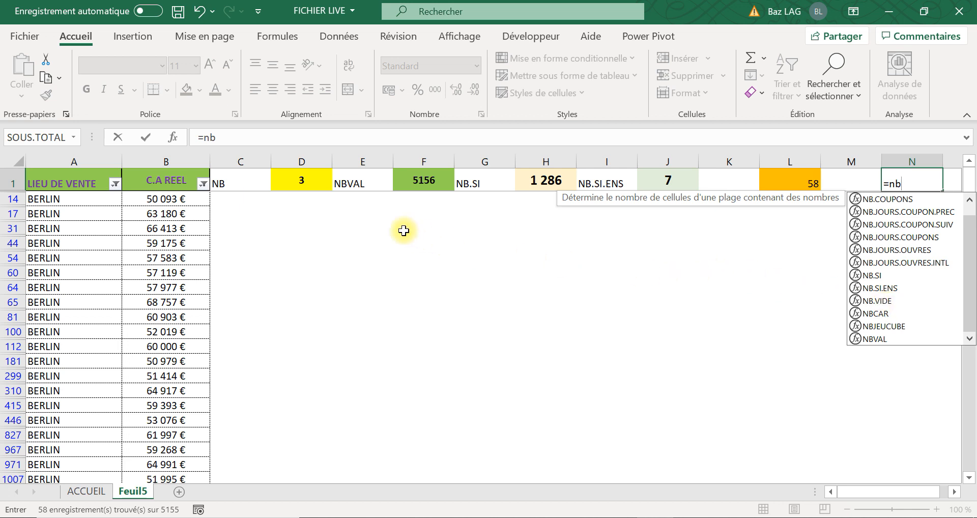
{"action": "left_click", "coordinate": [180, 154]}
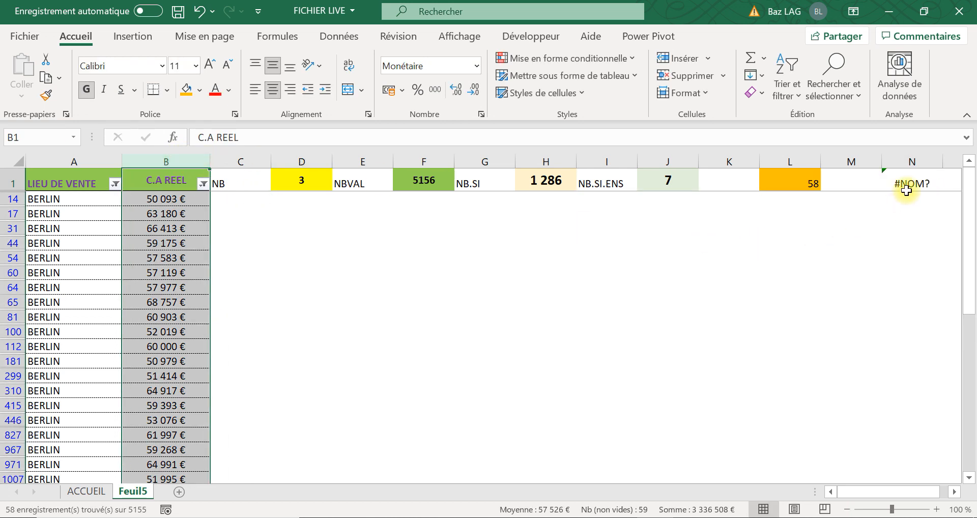
{"action": "left_click", "coordinate": [911, 183]}
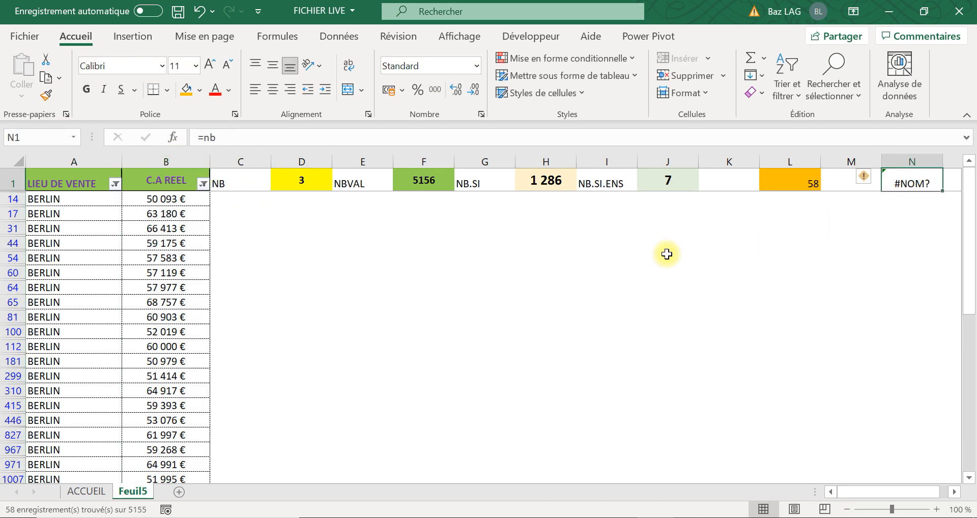
{"action": "key", "text": "Print"}
{"action": "left_click", "coordinate": [874, 259]}
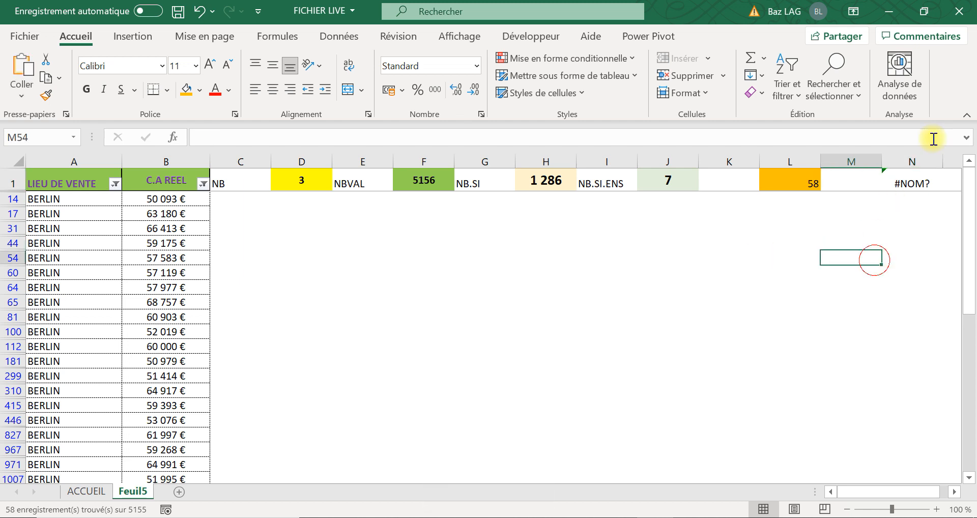
{"action": "left_click", "coordinate": [906, 172]}
{"action": "key", "text": "Delete"}
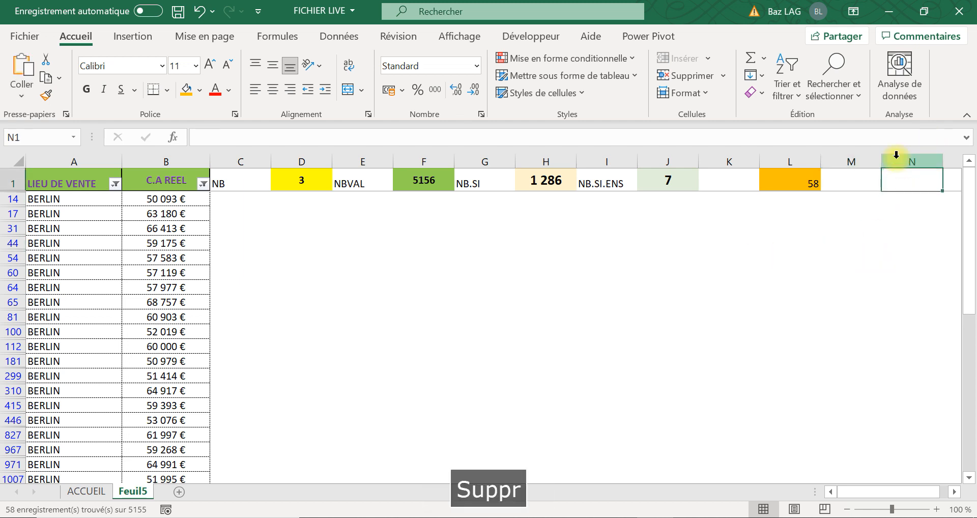
Count the empty cells of column B in N1 with the formula =NB.VIDE(B:B), and reselect N1.
{"action": "type", "text": "=n"}
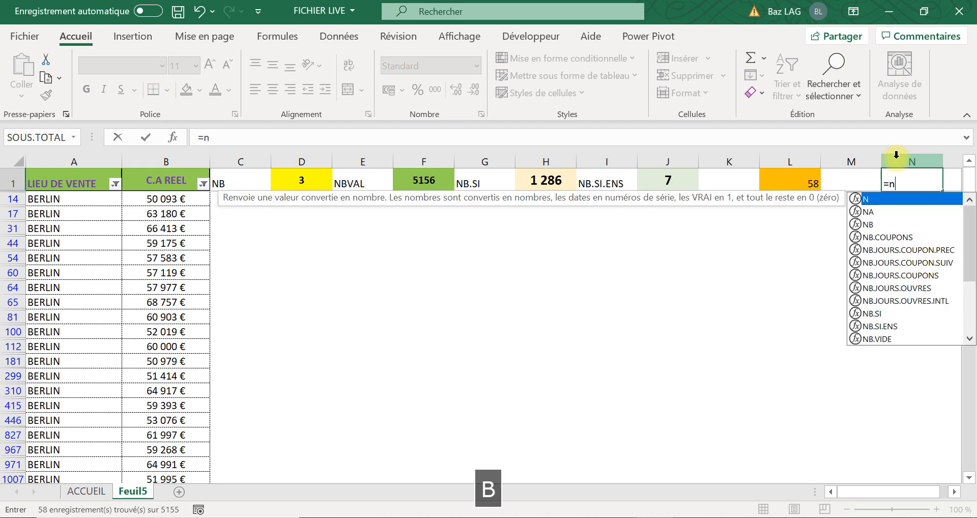
{"action": "type", "text": "bv"}
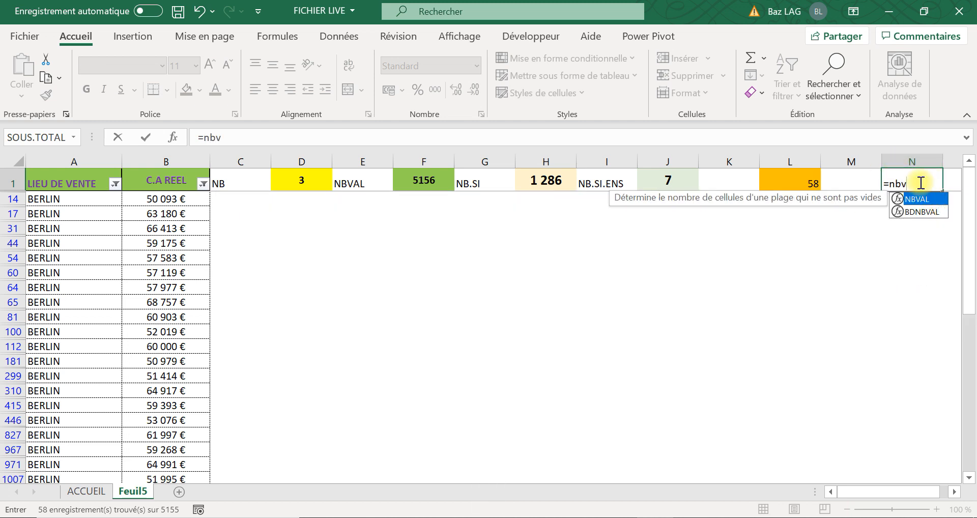
{"action": "key", "text": "BackSpace"}
{"action": "type", "text": "."}
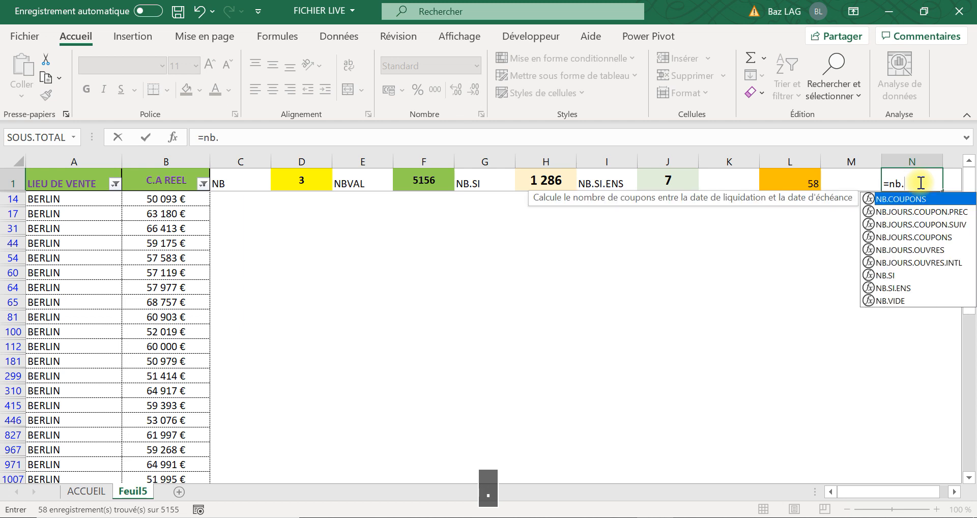
{"action": "type", "text": "V"}
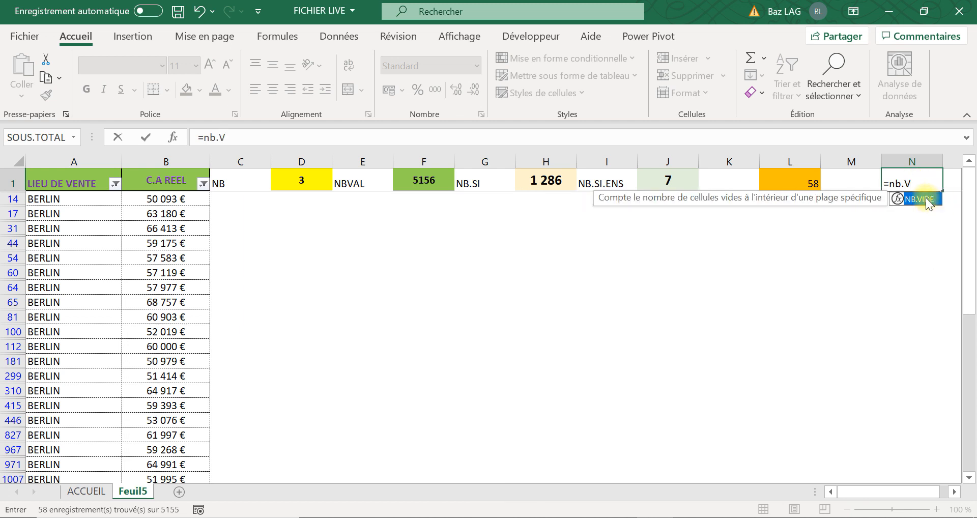
{"action": "double_click", "coordinate": [925, 198]}
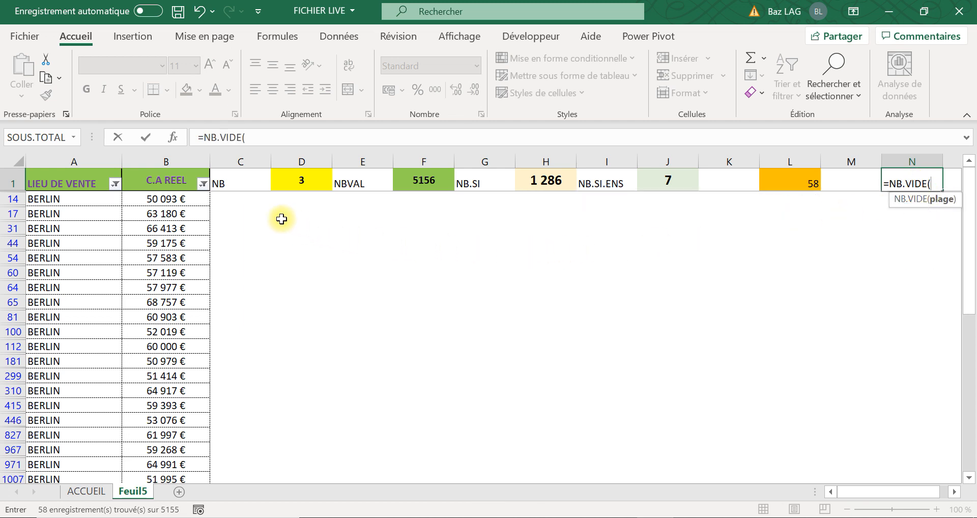
{"action": "left_click", "coordinate": [177, 160]}
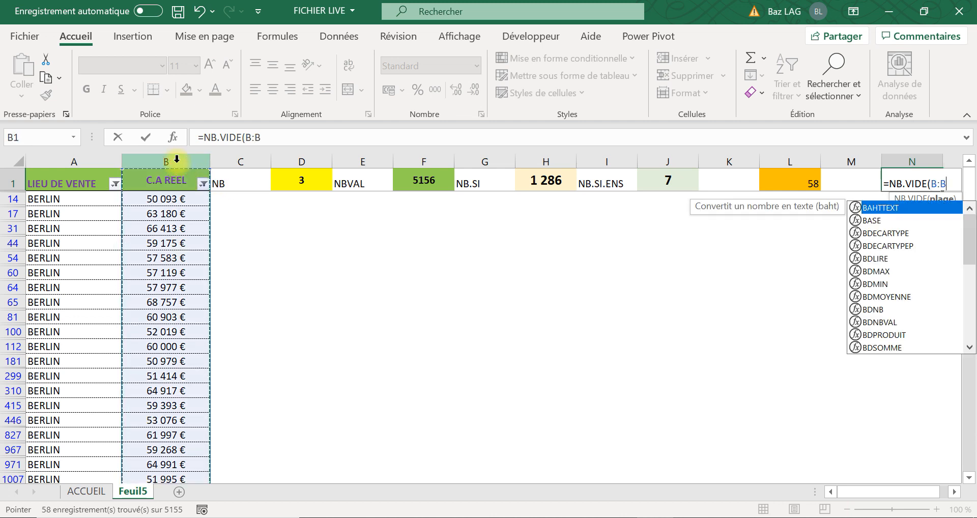
{"action": "type", "text": "°"}
{"action": "key", "text": "BackSpace"}
{"action": "key", "text": "Caps_Lock"}
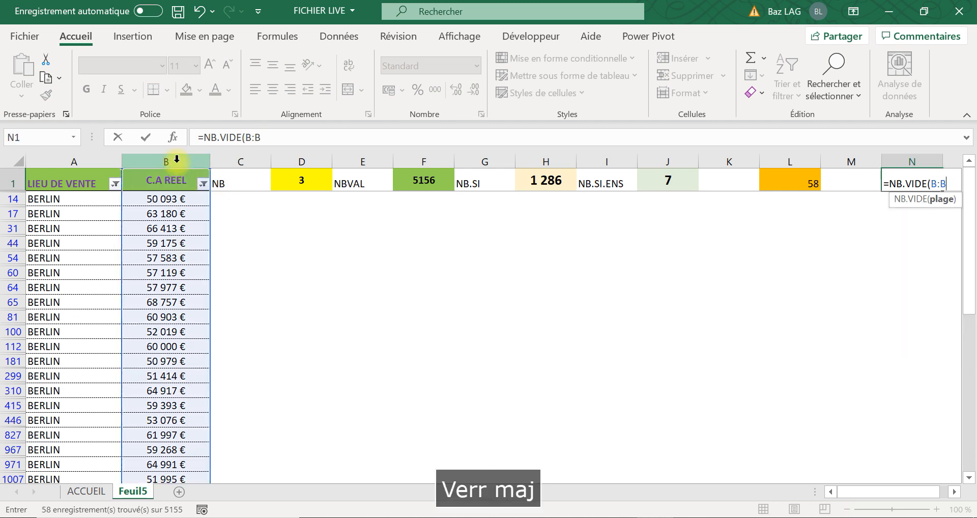
{"action": "type", "text": ")"}
{"action": "key", "text": "Return"}
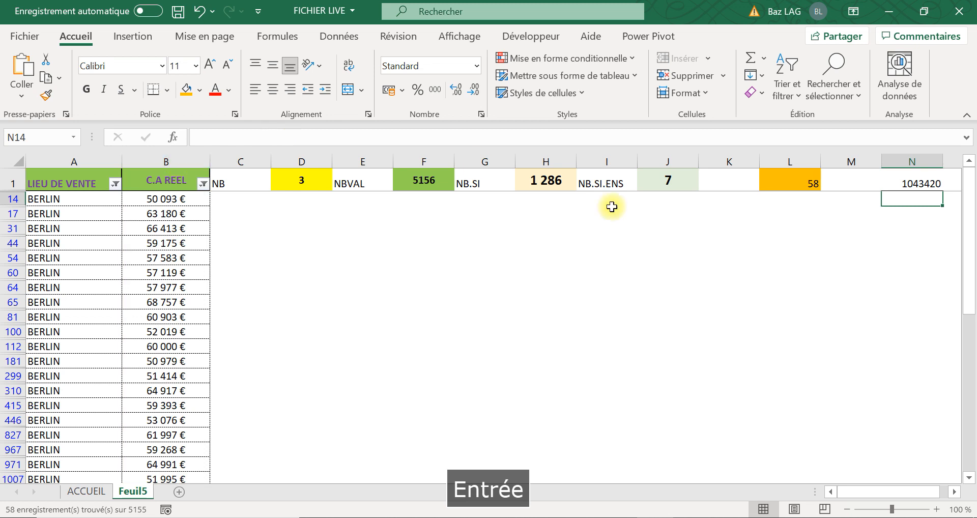
{"action": "left_click", "coordinate": [933, 183]}
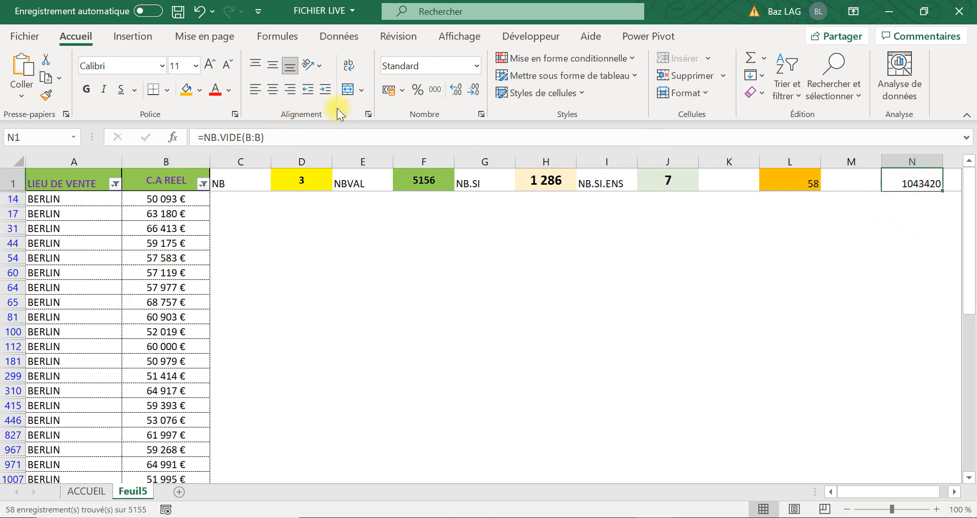
Clear all the filters applied to the LIEU DE VENTE and C.A REEL columns.
{"action": "left_click", "coordinate": [341, 36]}
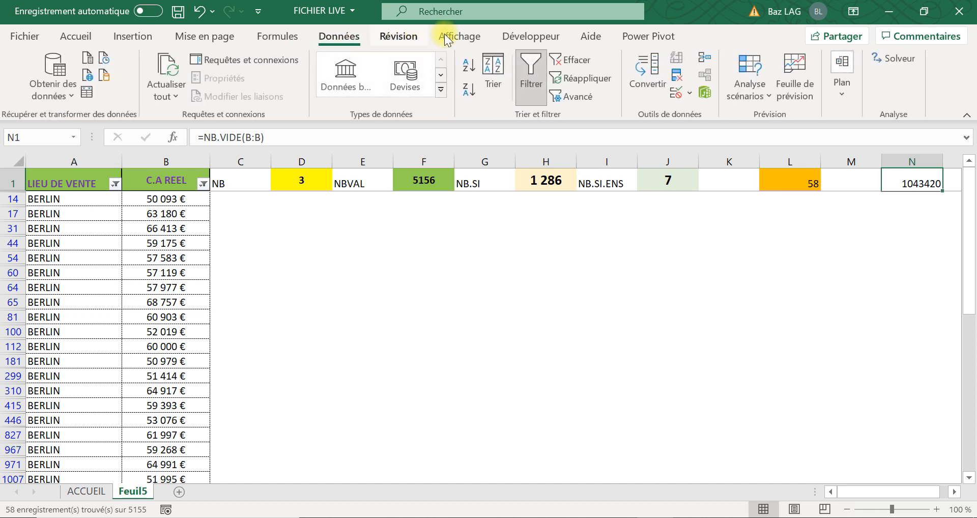
{"action": "left_click", "coordinate": [555, 62]}
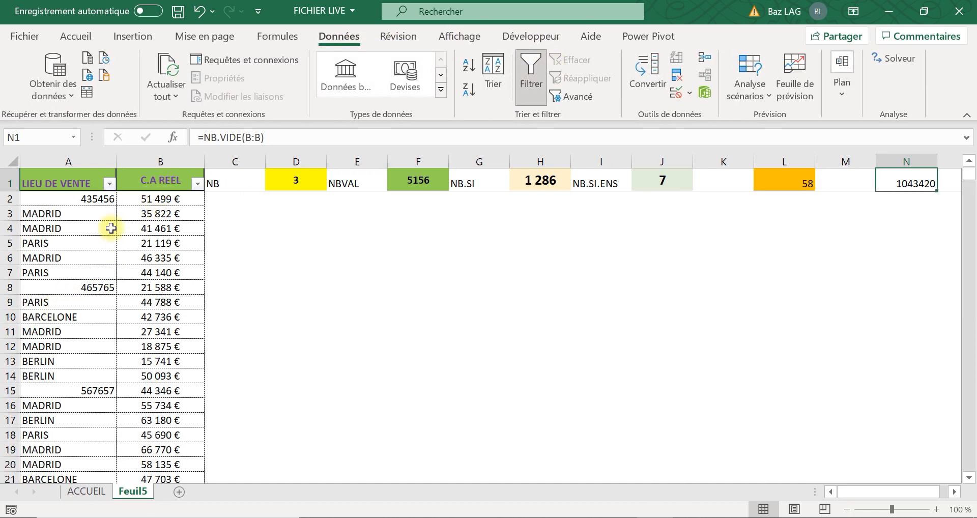
Examine where the LIEU DE VENTE data ends and how far the worksheet's empty rows extend below it.
{"action": "left_click", "coordinate": [58, 258]}
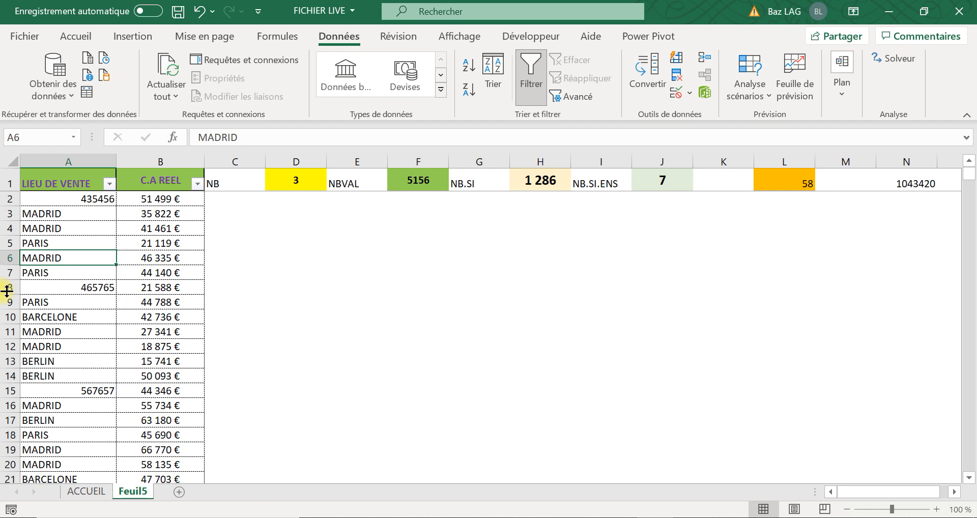
{"action": "key", "text": "ctrl+shift+Down"}
{"action": "key", "text": "ctrl+shift+Down"}
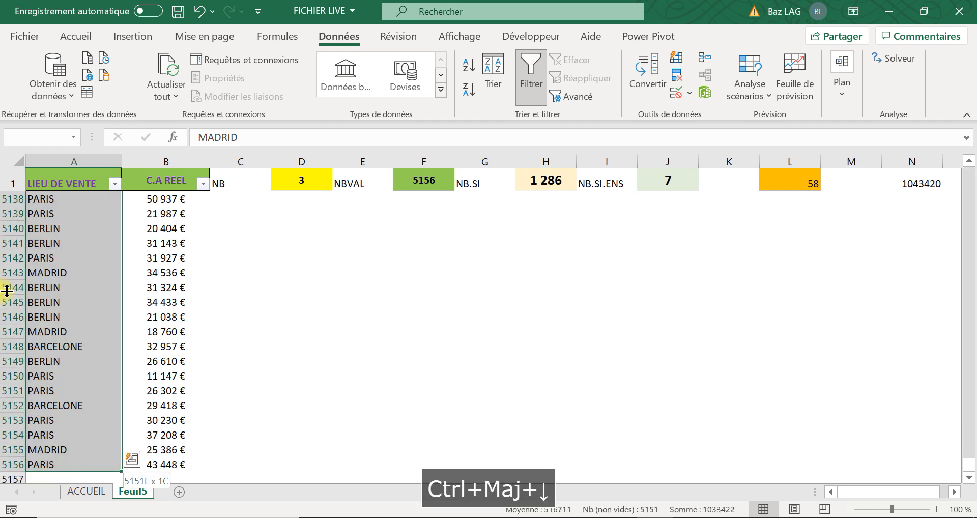
{"action": "left_click", "coordinate": [96, 421]}
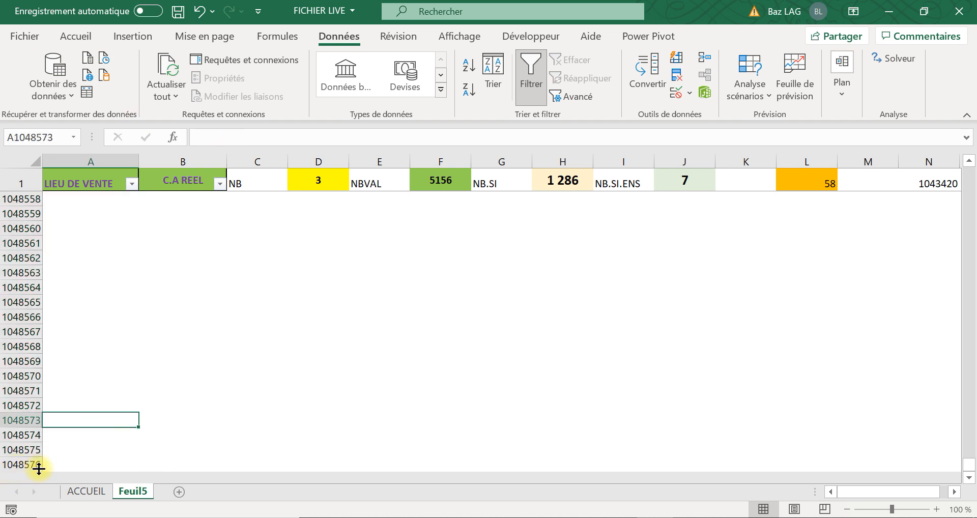
{"action": "scroll", "coordinate": [84, 241], "scroll_direction": "up", "scroll_amount": 1}
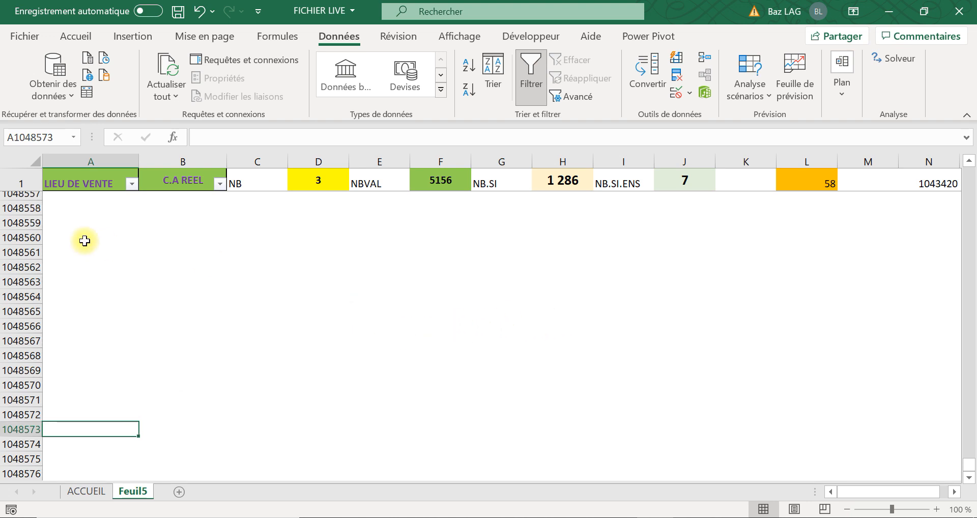
{"action": "scroll", "coordinate": [84, 241], "scroll_direction": "up", "scroll_amount": 5}
Return to the first C.A REEL value in B2 and inspect the NBVAL formula in F1.
{"action": "left_click", "coordinate": [183, 175]}
{"action": "key", "text": "Down"}
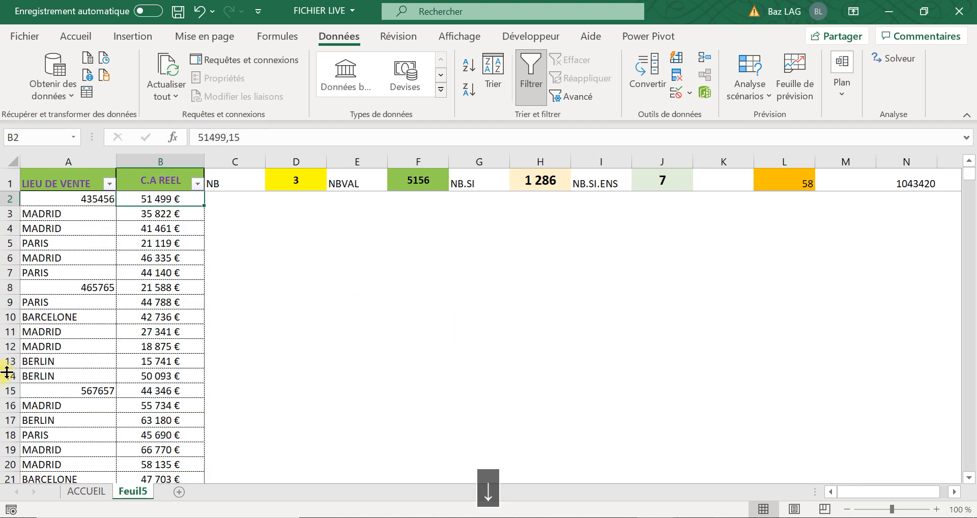
{"action": "scroll", "coordinate": [193, 359], "scroll_direction": "down", "scroll_amount": 3}
{"action": "scroll", "coordinate": [196, 365], "scroll_direction": "up", "scroll_amount": 3}
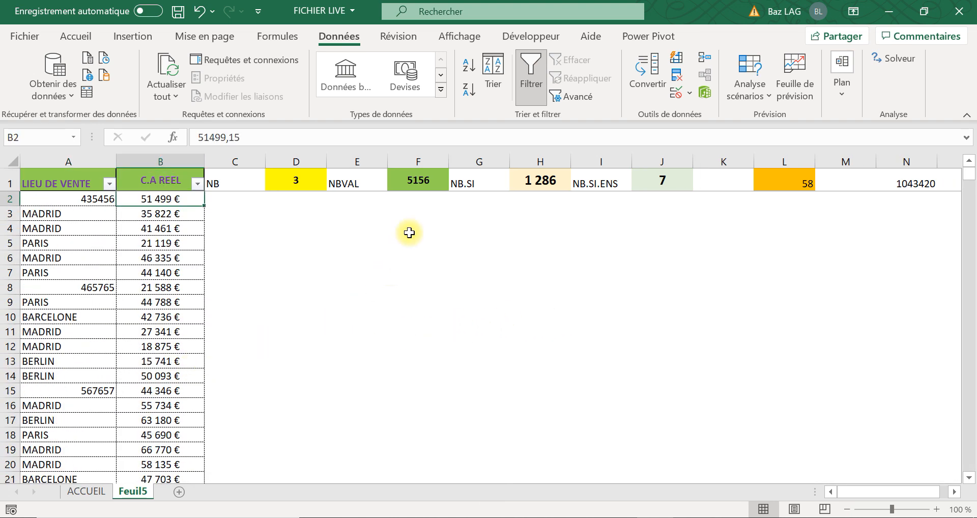
{"action": "left_click", "coordinate": [432, 184]}
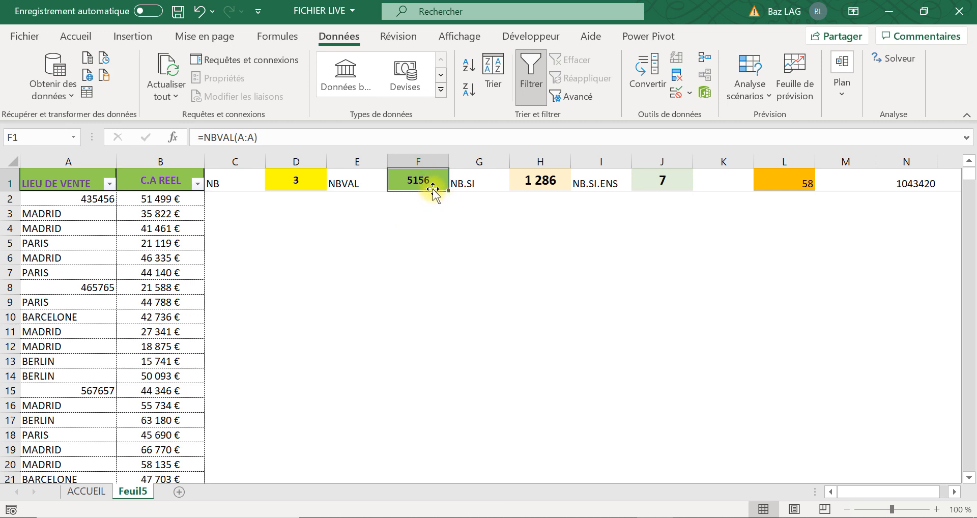
Format N1 in the Nombre category with the thousands separator and 4 decimals.
{"action": "left_click", "coordinate": [915, 185]}
{"action": "right_click", "coordinate": [895, 177]}
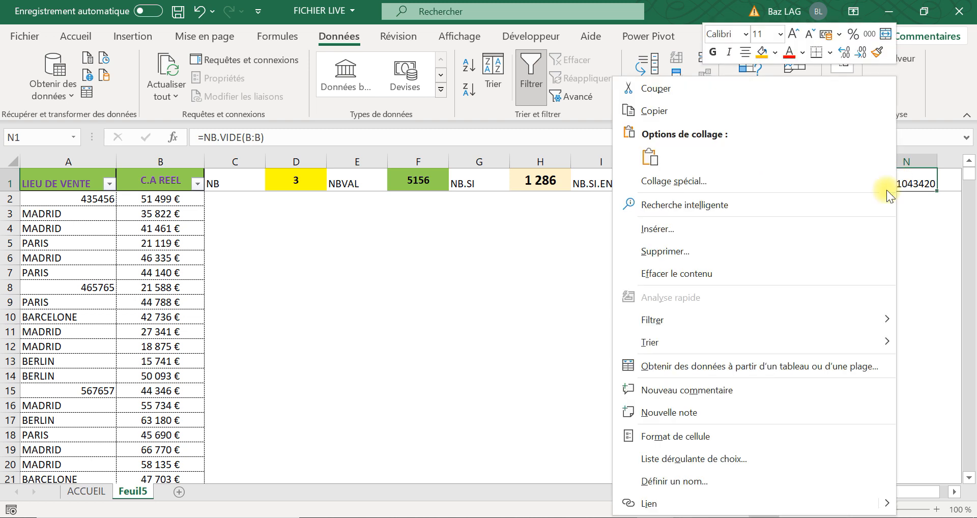
{"action": "left_click", "coordinate": [691, 436]}
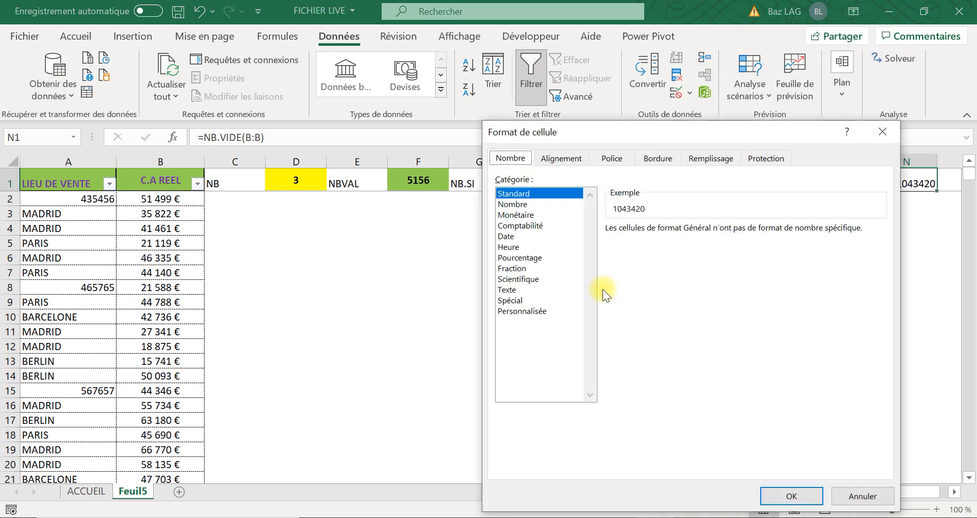
{"action": "left_click", "coordinate": [512, 204]}
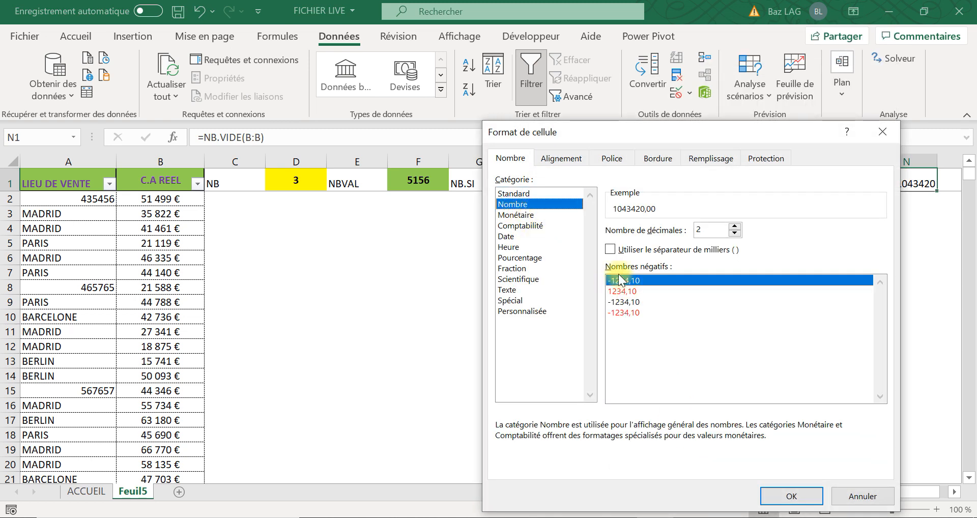
{"action": "left_click", "coordinate": [608, 249]}
{"action": "left_click", "coordinate": [734, 226]}
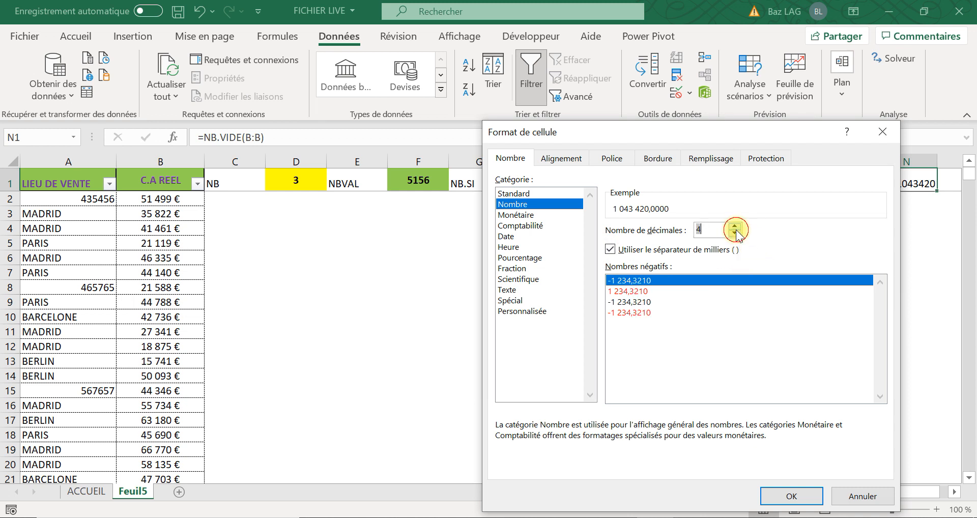
{"action": "left_click", "coordinate": [734, 227]}
{"action": "left_click", "coordinate": [806, 492]}
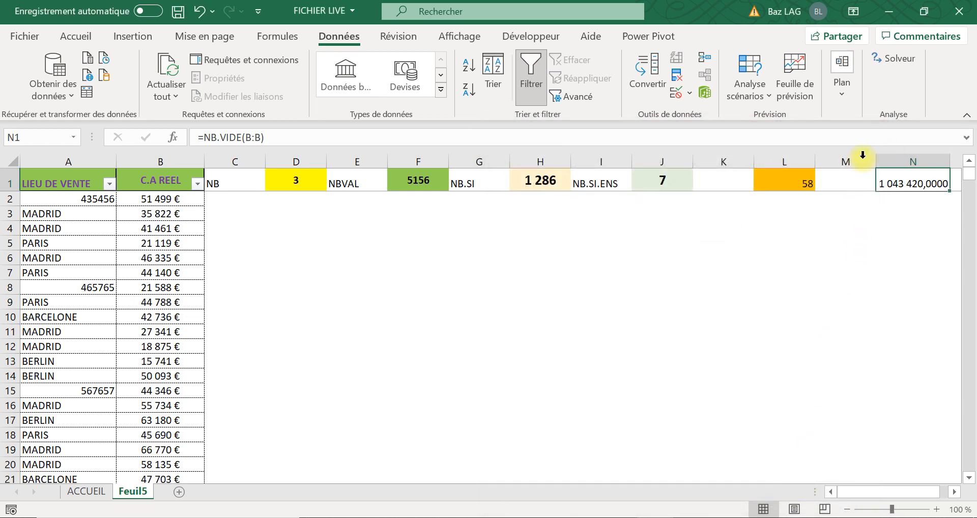
Enter the label NB.VIDE in cell M1, beside the empty-cell count.
{"action": "left_click", "coordinate": [846, 181]}
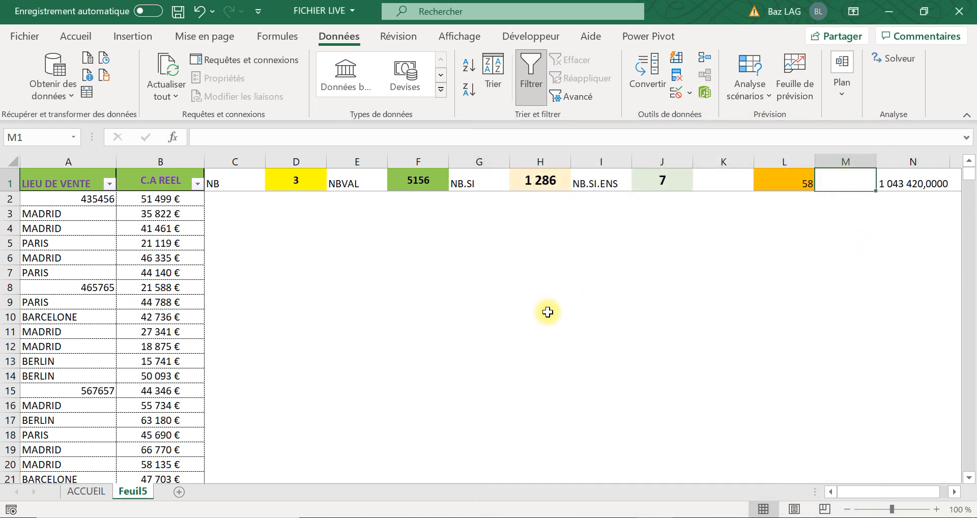
{"action": "type", "text": "nb"}
{"action": "key", "text": "BackSpace"}
{"action": "key", "text": "BackSpace"}
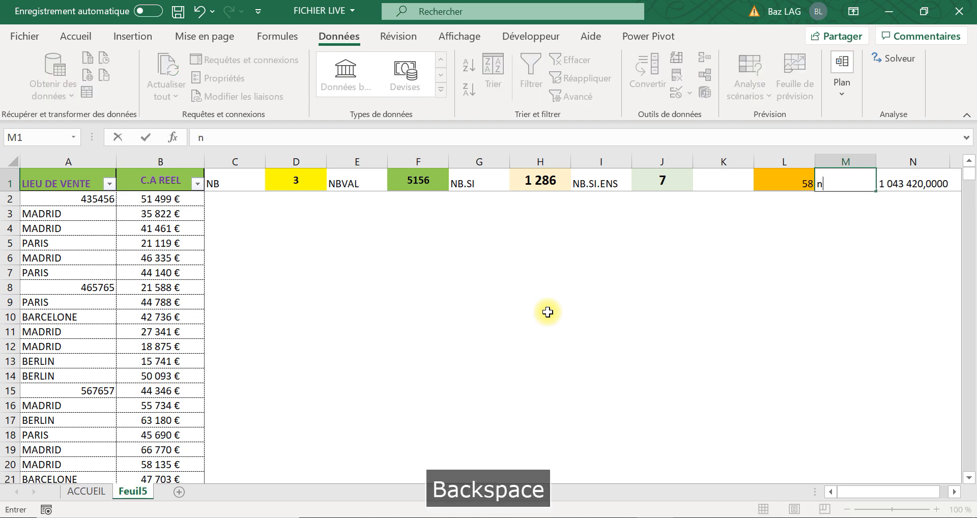
{"action": "key", "text": "Caps_Lock"}
{"action": "type", "text": "NB,"}
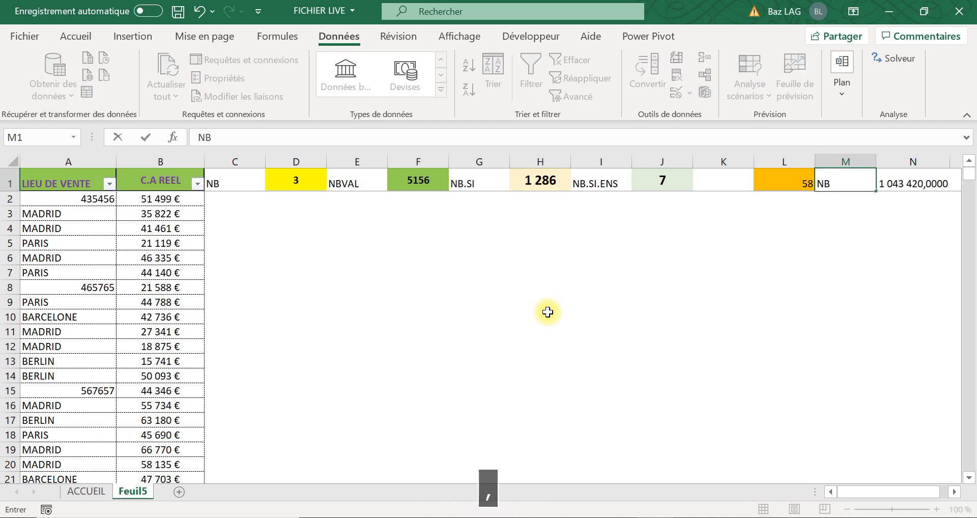
{"action": "key", "text": "BackSpace"}
{"action": "type", "text": ".V"}
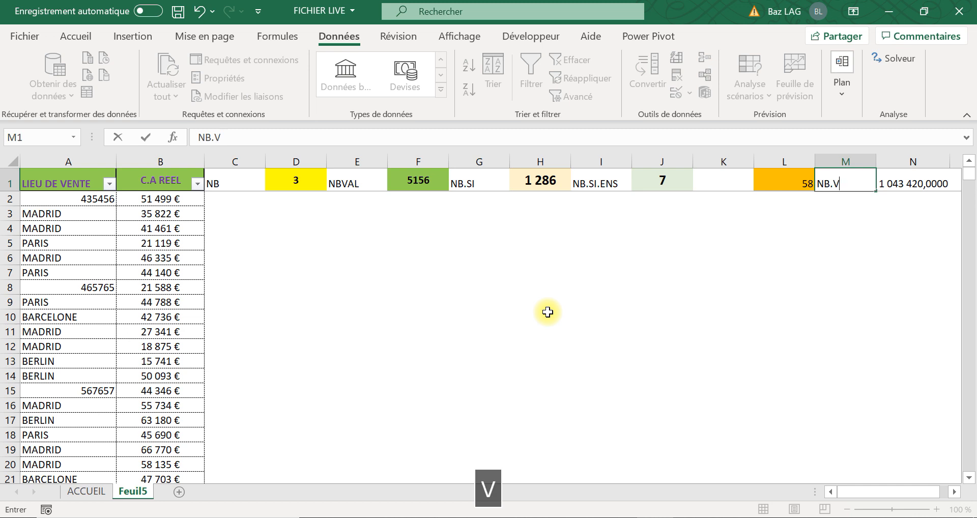
{"action": "type", "text": "IDE"}
{"action": "key", "text": "Tab"}
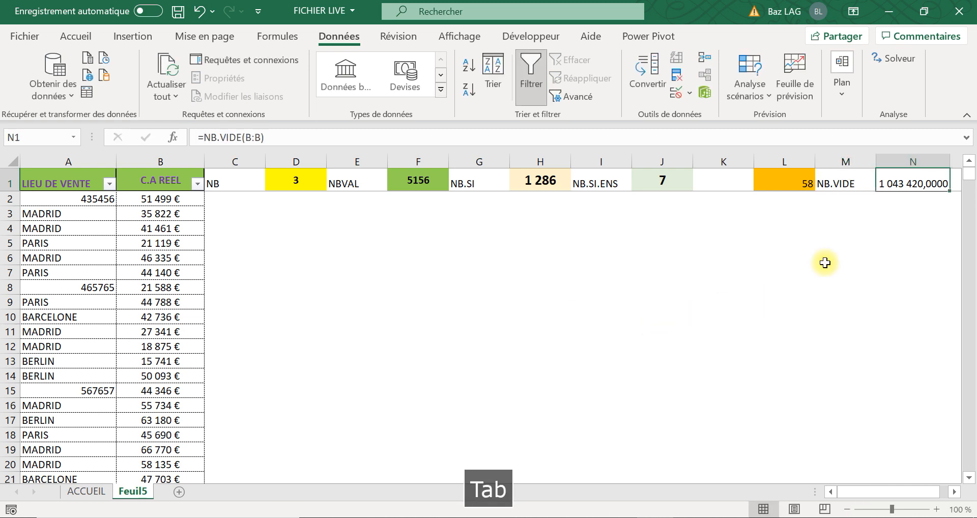
Fill cell N1 with the lightest blue shade of the theme colours.
{"action": "left_click", "coordinate": [847, 184]}
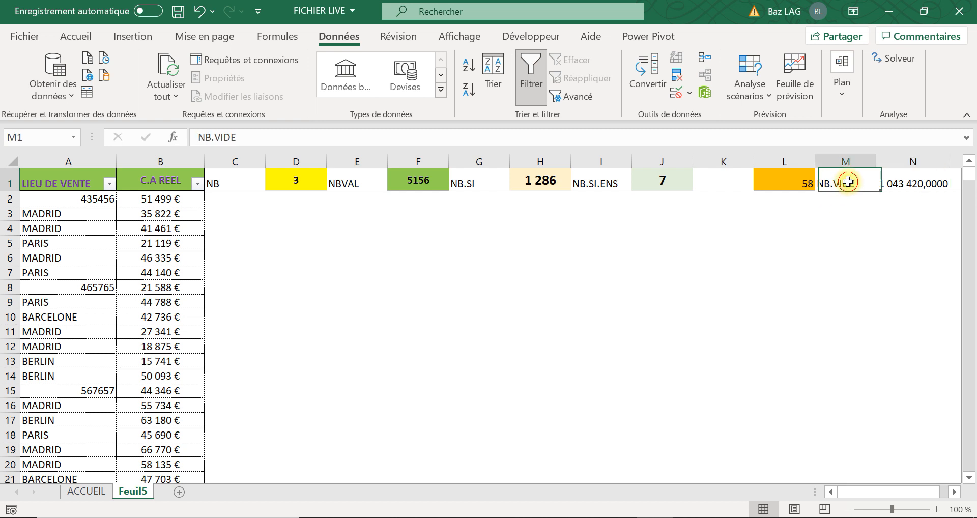
{"action": "left_click", "coordinate": [916, 184]}
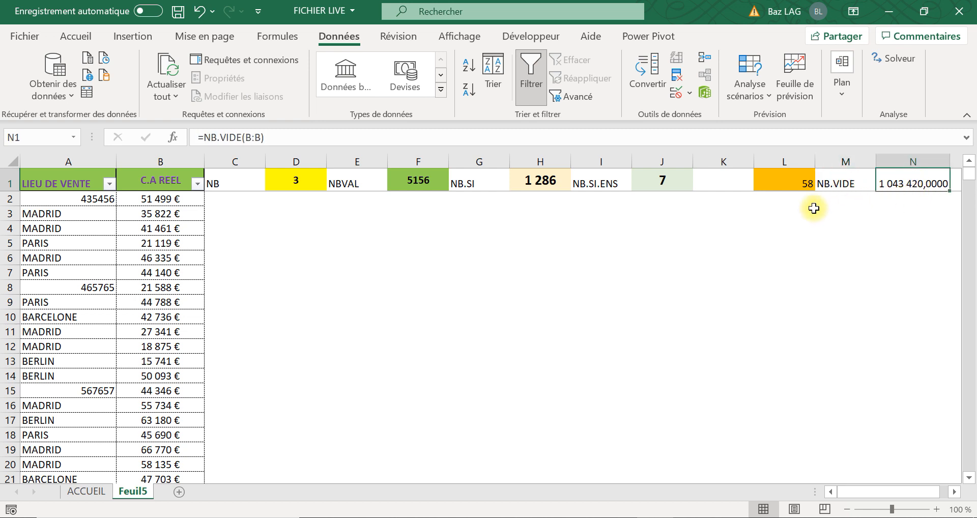
{"action": "left_click", "coordinate": [854, 182]}
{"action": "left_click", "coordinate": [903, 173]}
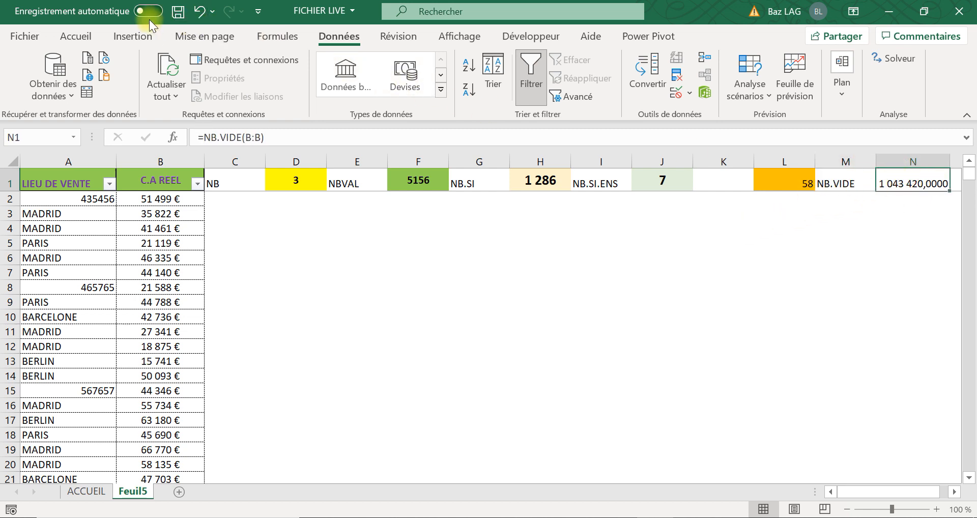
{"action": "left_click", "coordinate": [85, 35]}
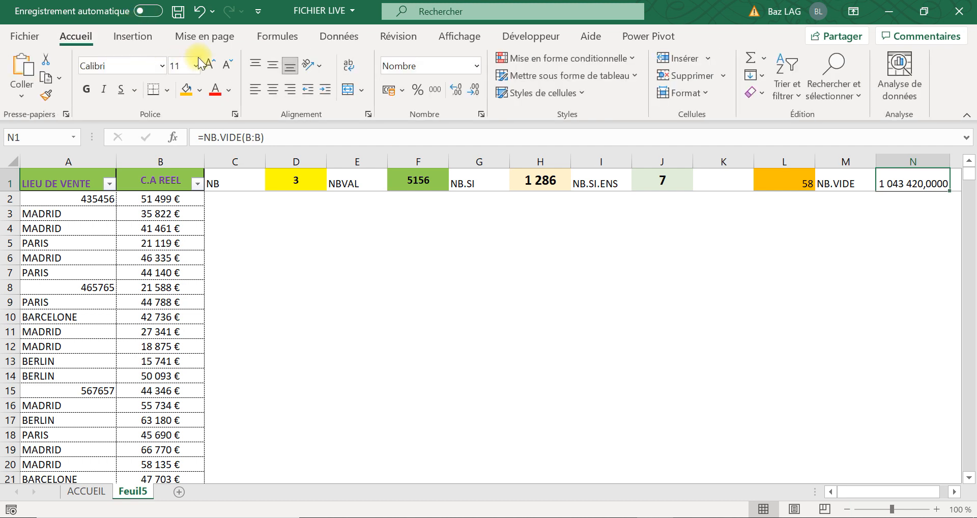
{"action": "left_click", "coordinate": [199, 90]}
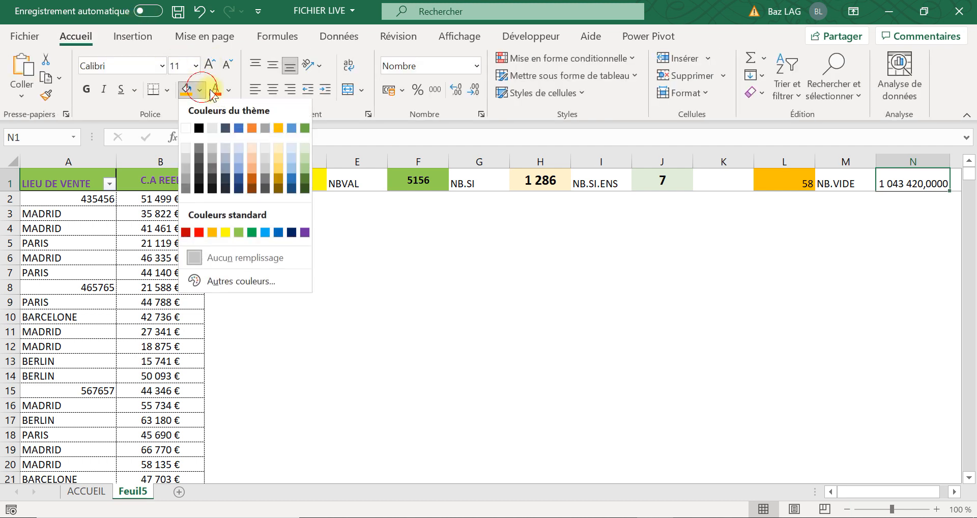
{"action": "left_click", "coordinate": [292, 151]}
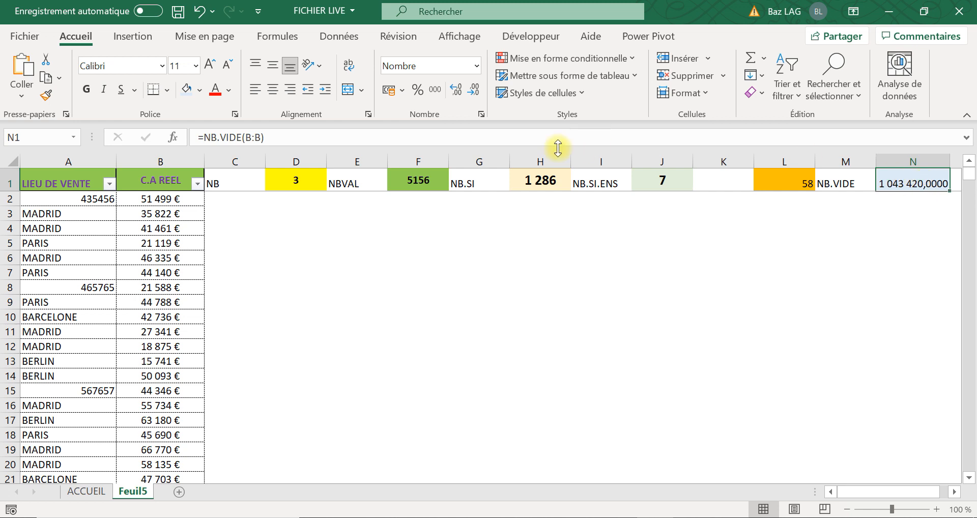
Reduce the number format of N1 to zero decimals.
{"action": "left_click", "coordinate": [458, 92]}
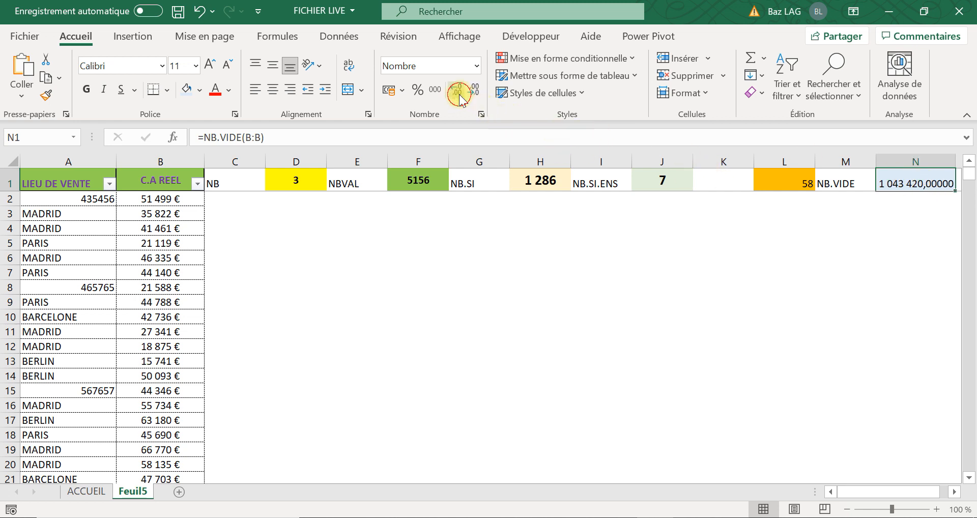
{"action": "left_click", "coordinate": [477, 90]}
{"action": "left_click", "coordinate": [478, 90]}
{"action": "left_click", "coordinate": [478, 91]}
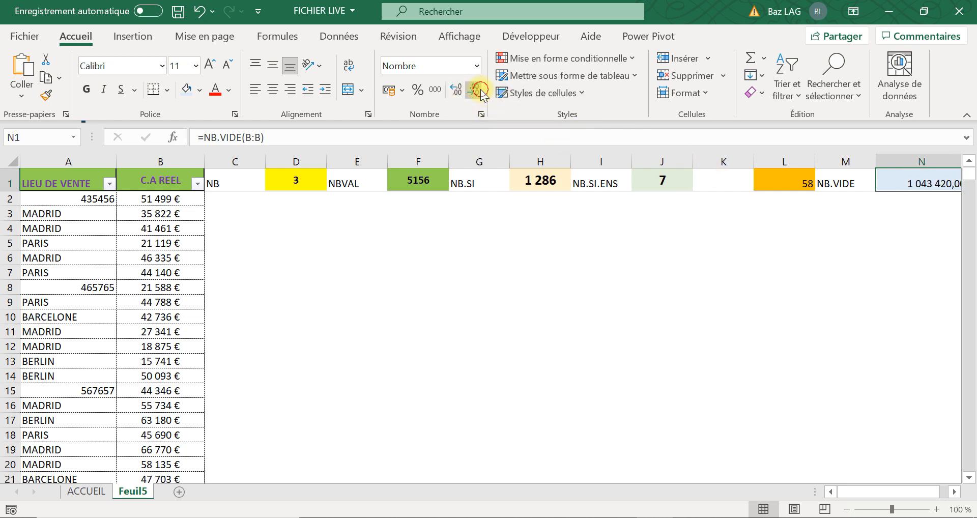
{"action": "left_click", "coordinate": [478, 91]}
{"action": "left_click", "coordinate": [478, 91]}
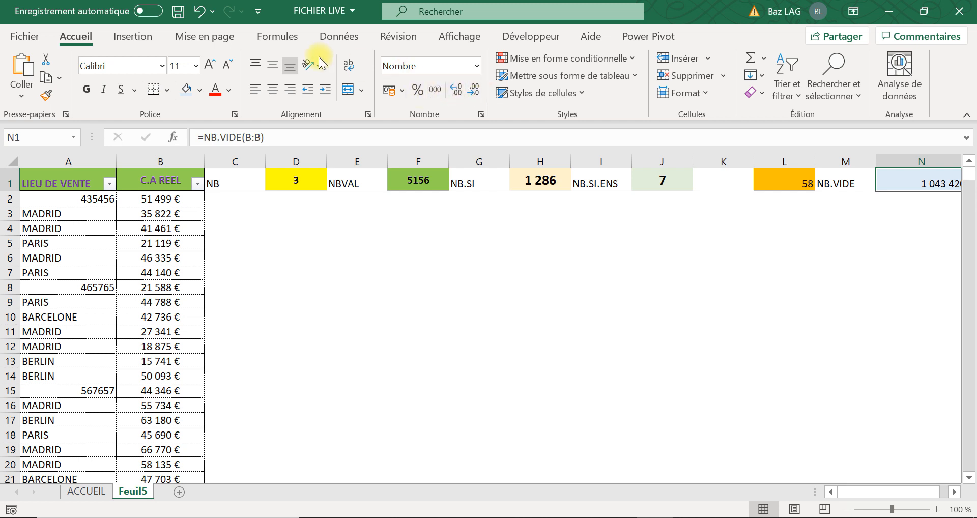
Centre the content of N1 vertically and horizontally, and reselect the cell.
{"action": "left_click", "coordinate": [267, 68]}
{"action": "left_click", "coordinate": [273, 90]}
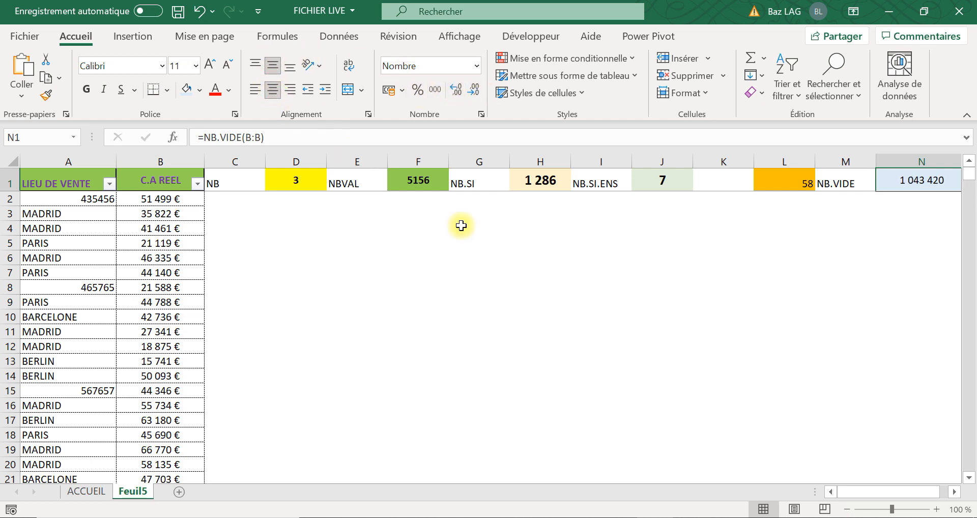
{"action": "left_click", "coordinate": [811, 253]}
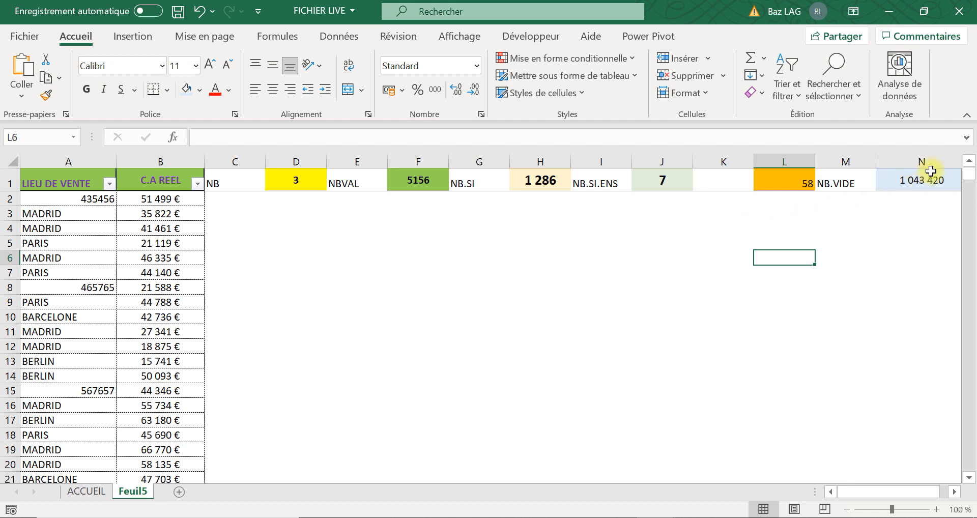
{"action": "left_click", "coordinate": [930, 179]}
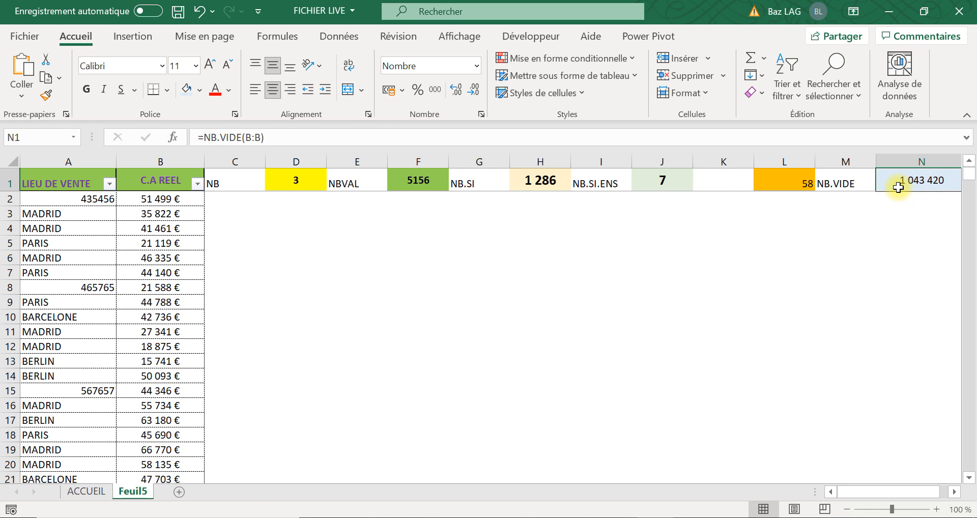
Examine the end of the C.A REEL data and the empty cells below it against the NB.VIDE formula in N1.
{"action": "left_click_drag", "start_coordinate": [168, 345], "coordinate": [167, 361]}
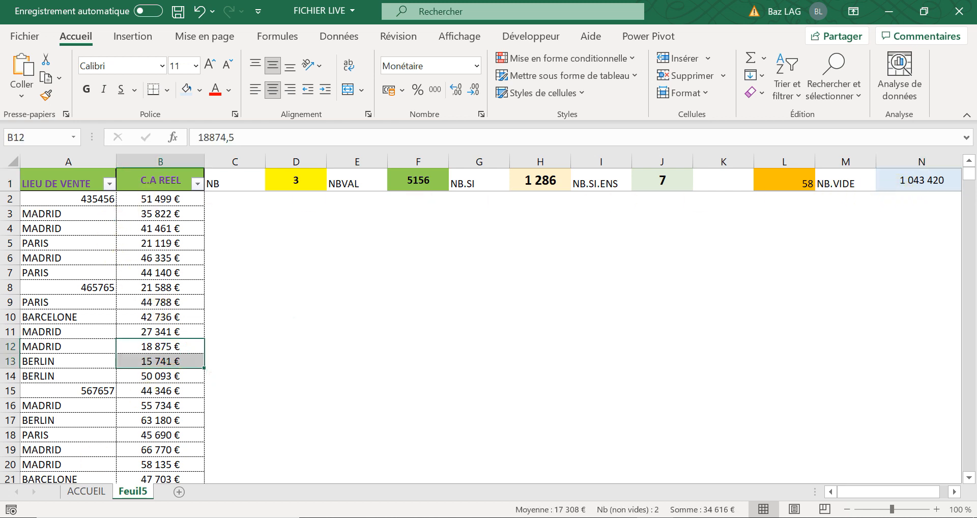
{"action": "key", "text": "ctrl+shift+Down"}
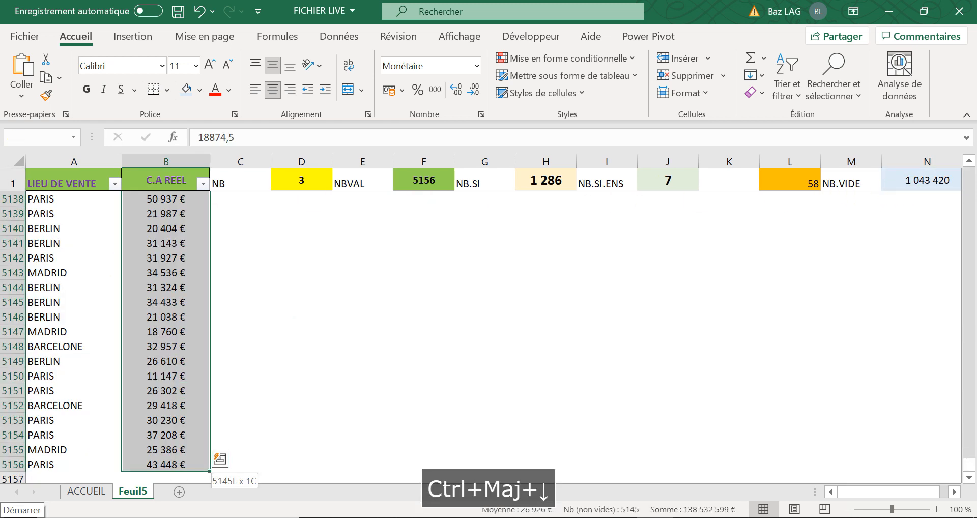
{"action": "scroll", "coordinate": [211, 345], "scroll_direction": "down", "scroll_amount": 3}
{"action": "left_click_drag", "start_coordinate": [168, 302], "coordinate": [159, 479]}
{"action": "left_click", "coordinate": [897, 181]}
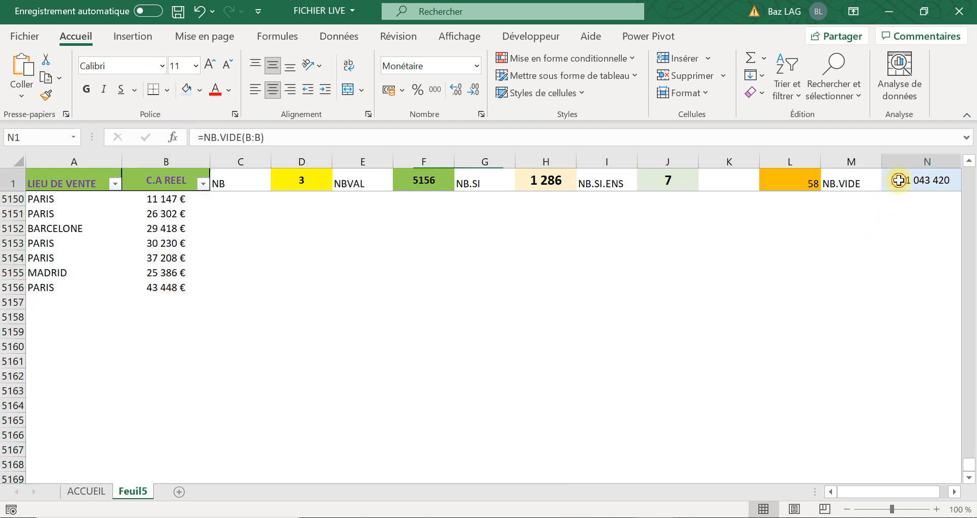
{"action": "key", "text": "Return"}
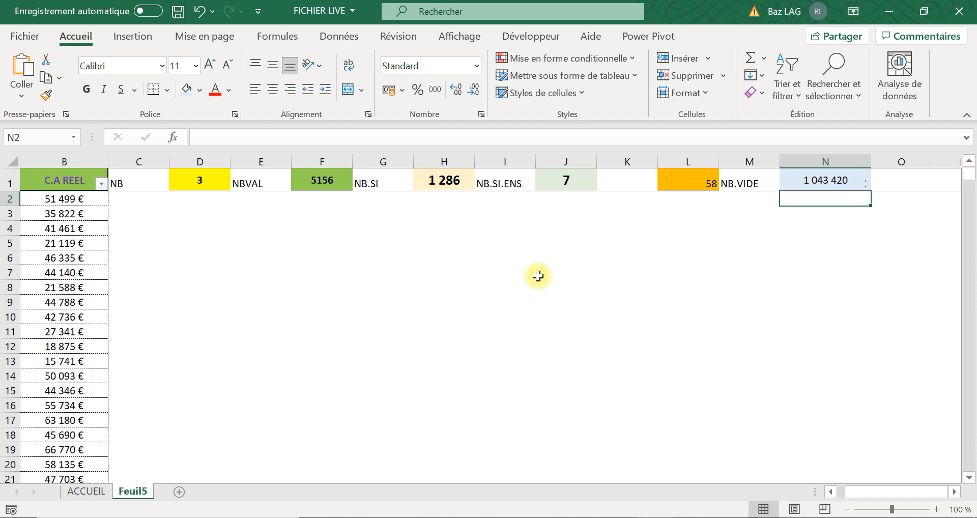
{"action": "left_click", "coordinate": [555, 216]}
{"action": "type", "text": "="}
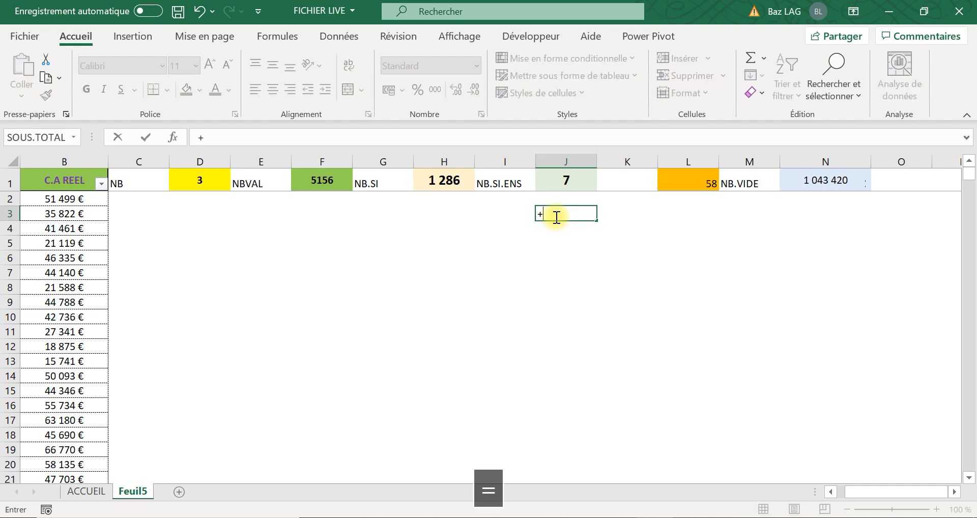
{"action": "key", "text": "BackSpace"}
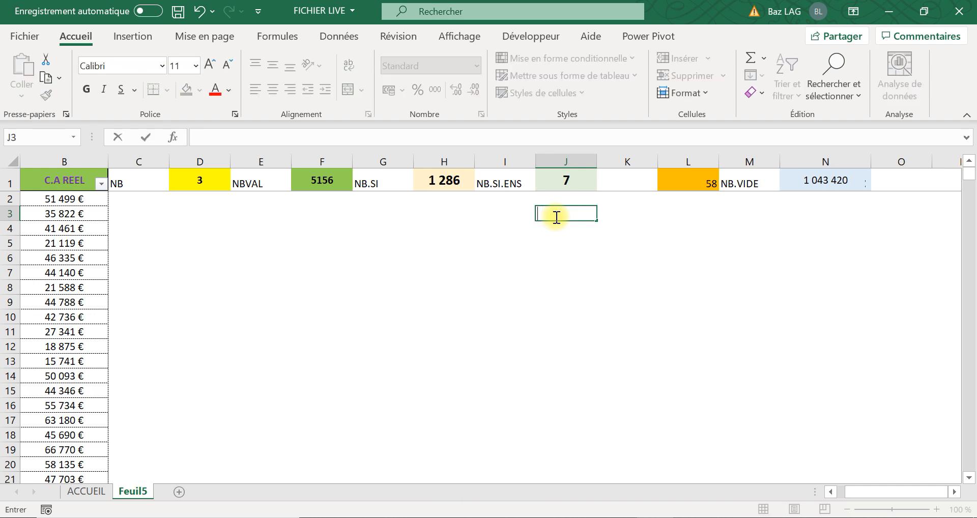
Calculate the worksheet's total number of rows in J3 with the formula =2^20.
{"action": "key", "text": "Caps_Lock"}
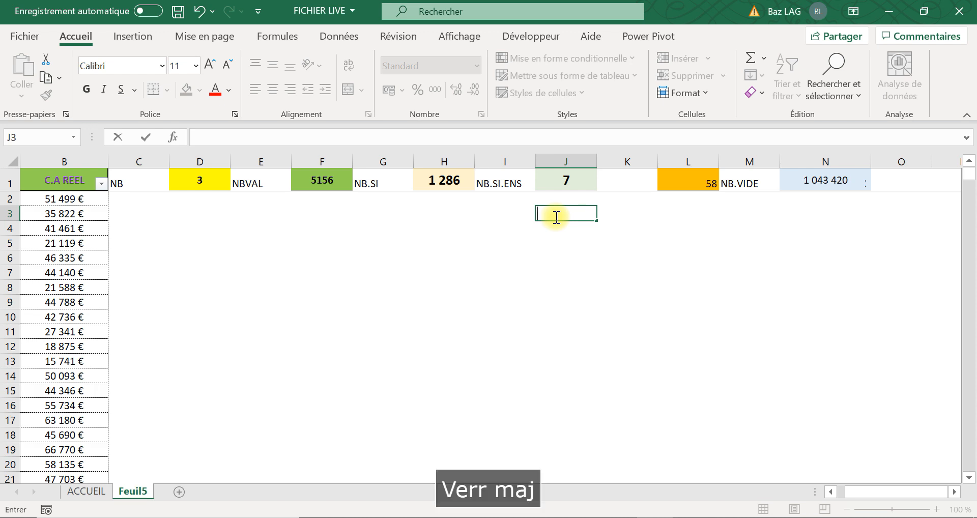
{"action": "type", "text": "="}
{"action": "key", "text": "Caps_Lock"}
{"action": "type", "text": "2"}
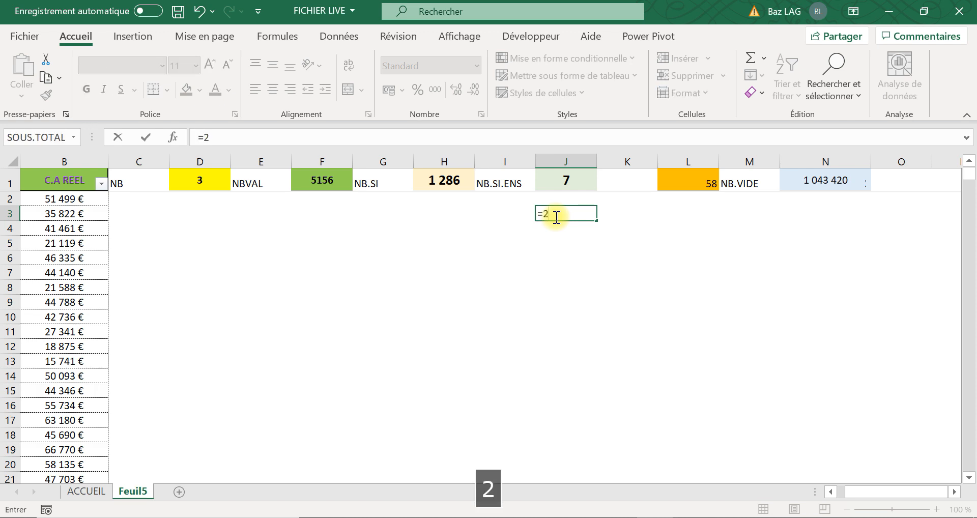
{"action": "key", "text": "Caps_Lock"}
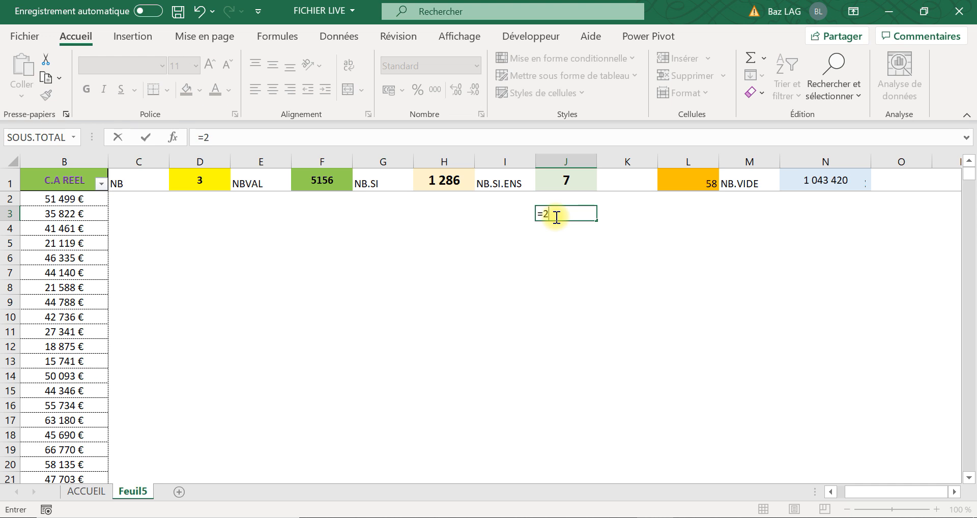
{"action": "key", "text": "dead_circumflex"}
{"action": "key", "text": "Caps_Lock"}
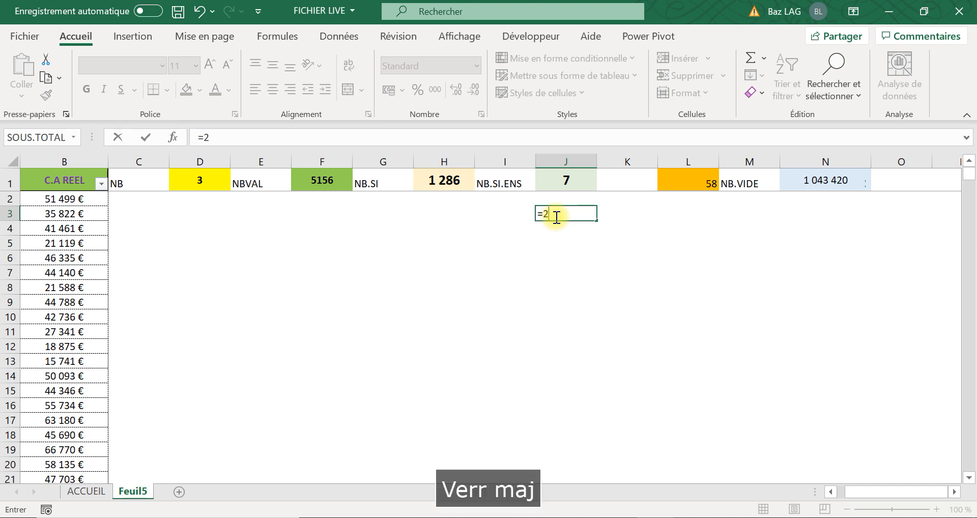
{"action": "type", "text": "20"}
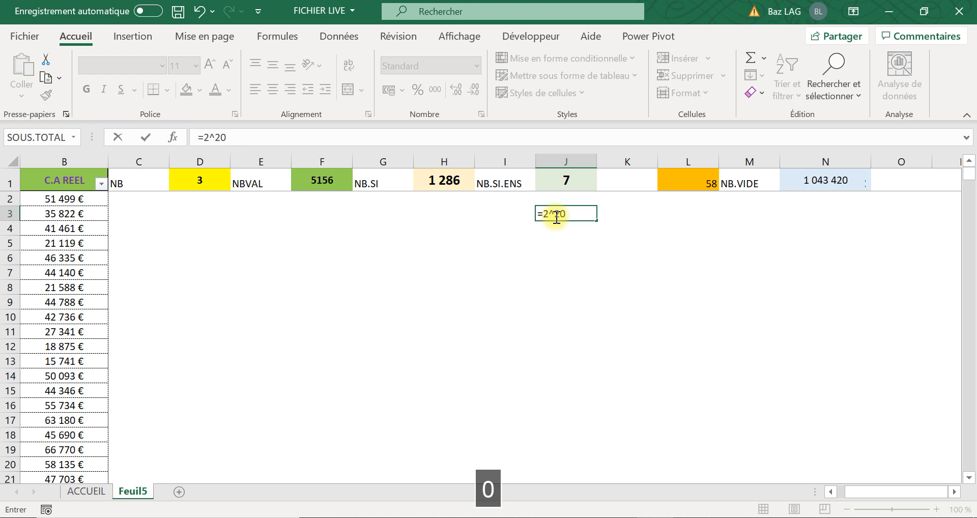
{"action": "key", "text": "Return"}
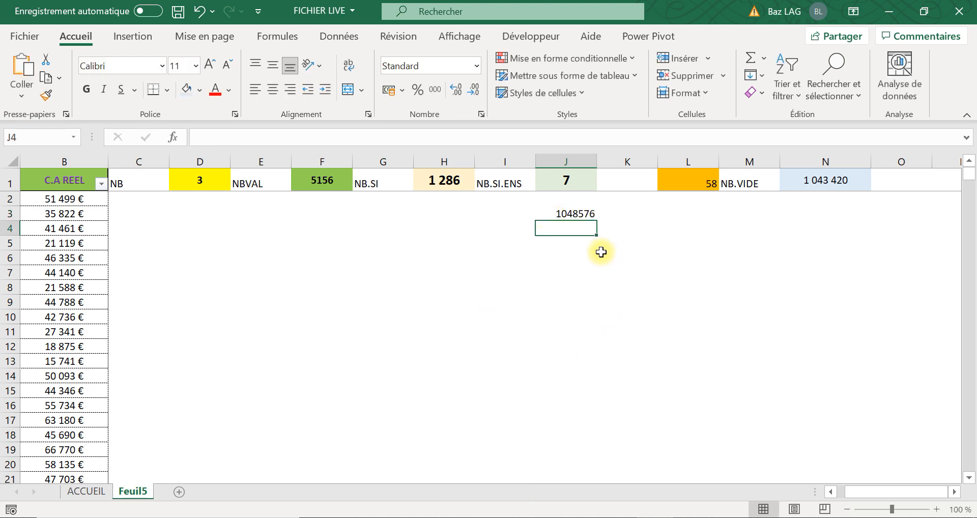
{"action": "left_click", "coordinate": [575, 214]}
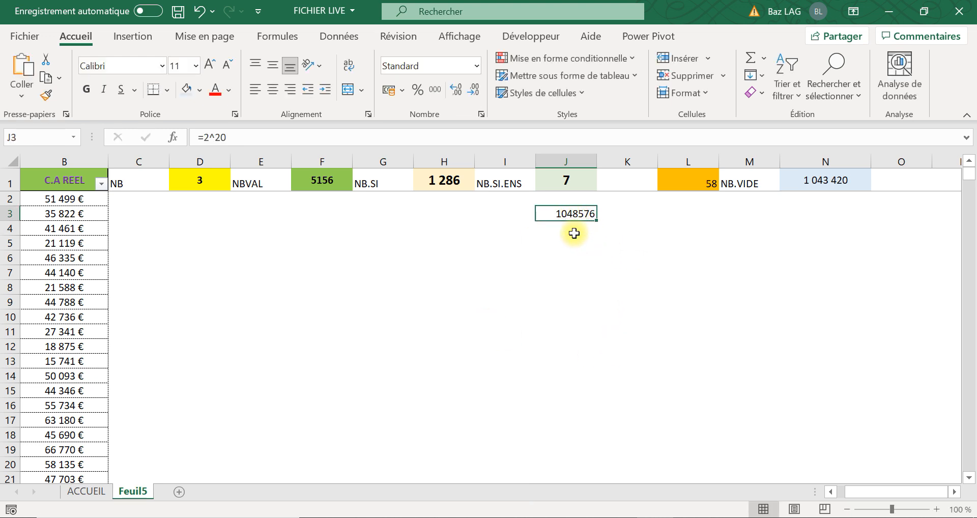
Label I3 as LIGNE and the cell below it, I4, as COLONNE.
{"action": "left_click", "coordinate": [513, 218]}
{"action": "type", "text": "LI"}
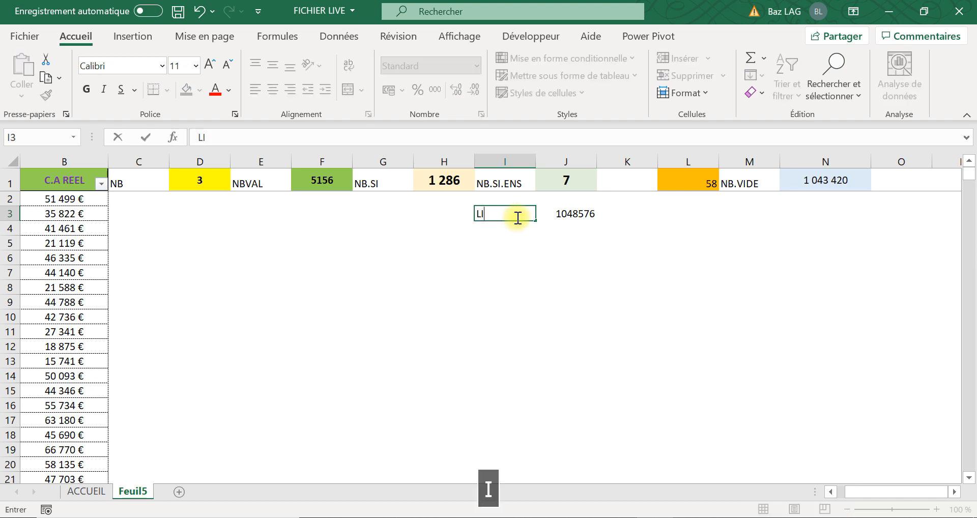
{"action": "type", "text": "GNE"}
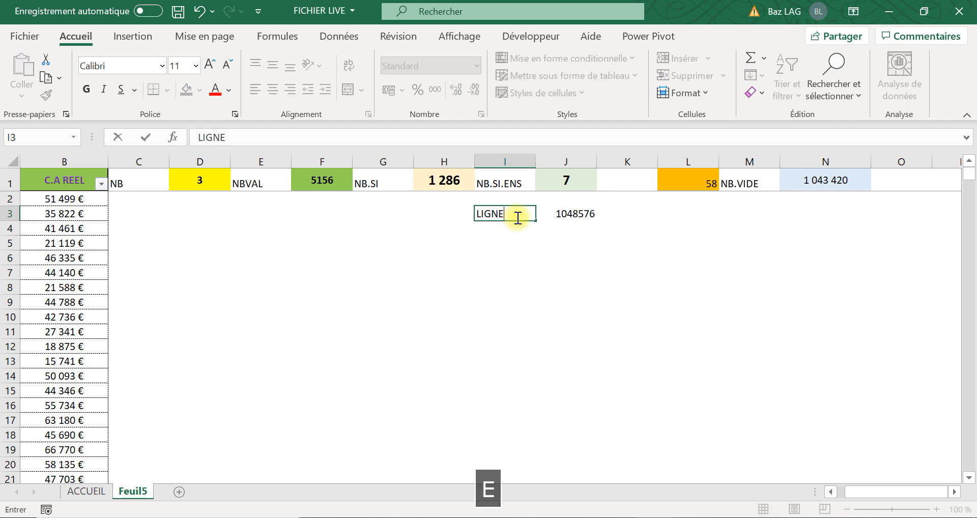
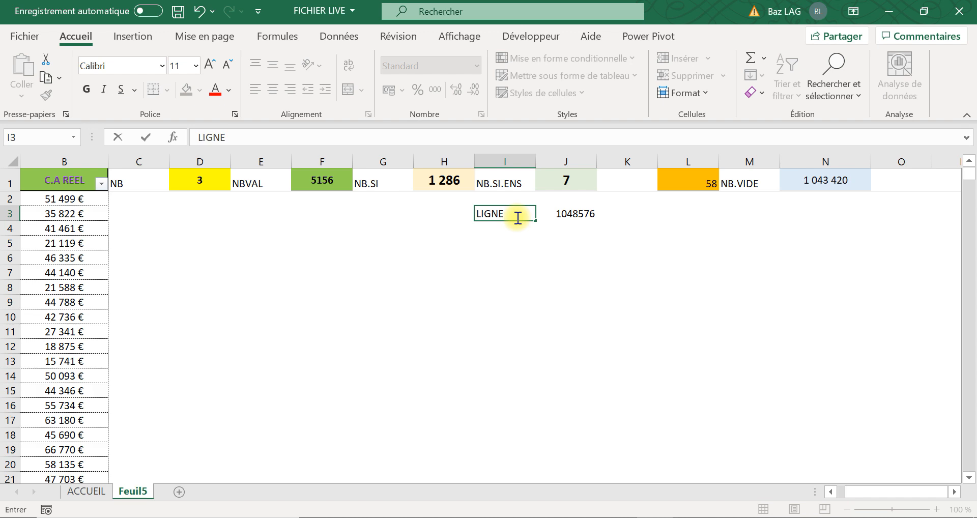
{"action": "key", "text": "Return"}
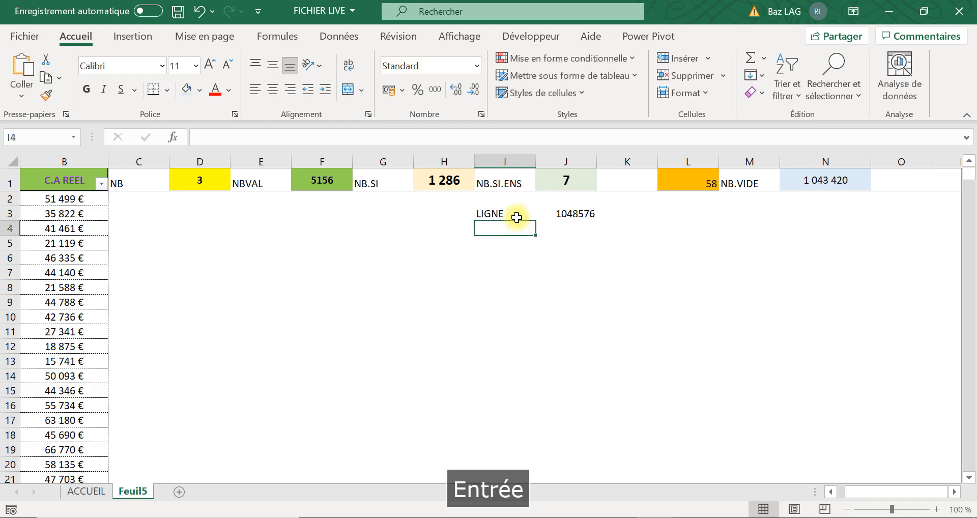
{"action": "type", "text": "COLONNE"}
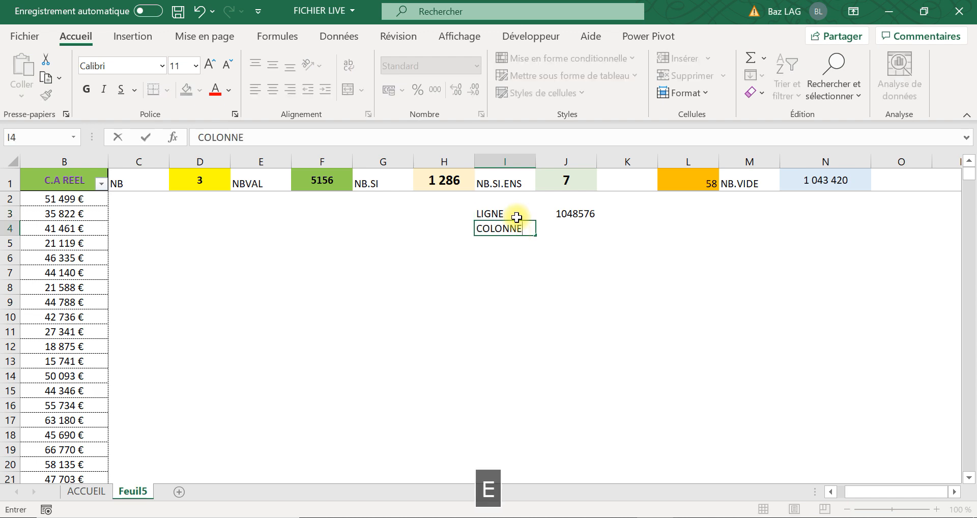
{"action": "key", "text": "Tab"}
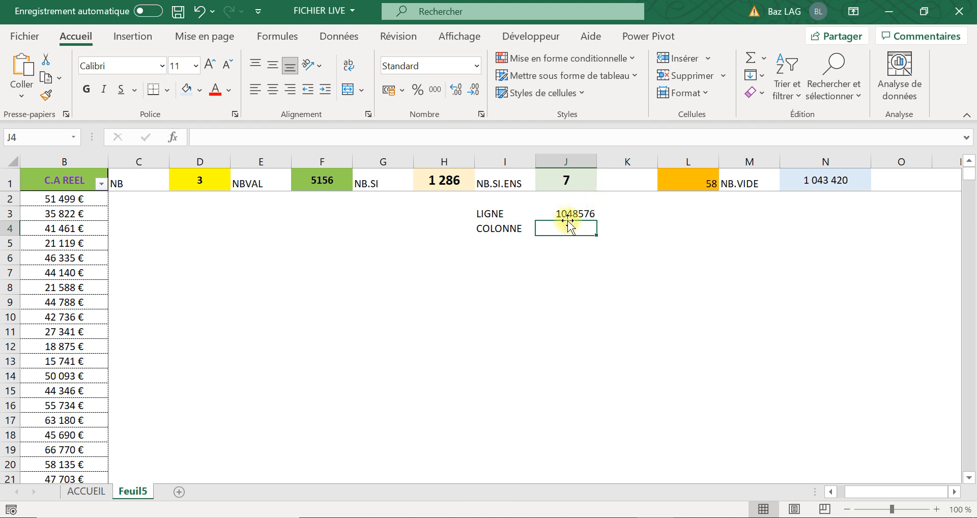
Enter the formula =2^16 in J4, beside the COLONNE label.
{"action": "key", "text": "Caps_Lock"}
{"action": "type", "text": "="}
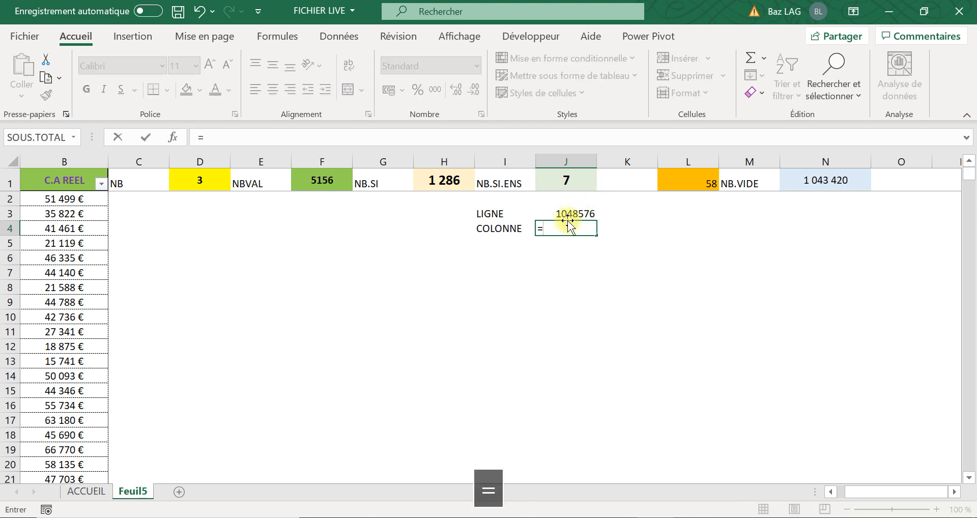
{"action": "type", "text": "2"}
{"action": "key", "text": "Caps_Lock"}
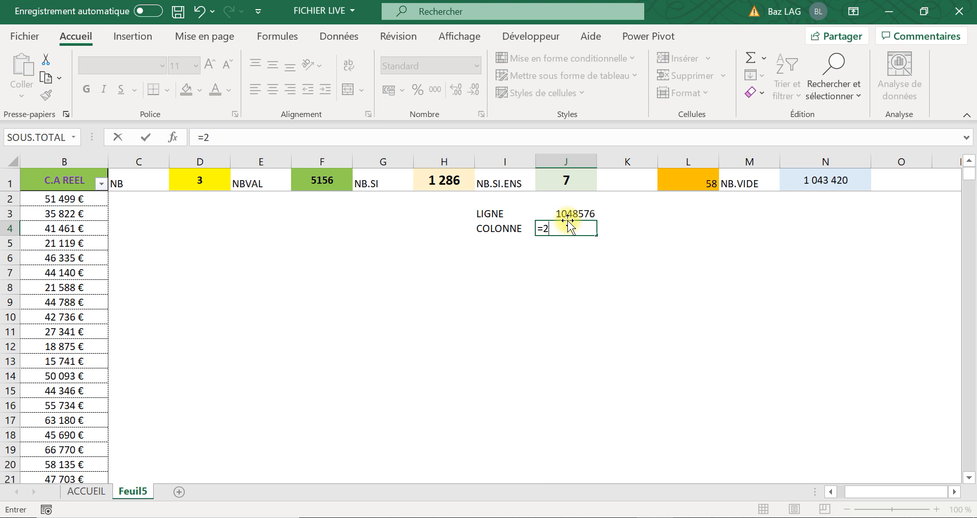
{"action": "type", "text": "^"}
{"action": "key", "text": "Caps_Lock"}
{"action": "type", "text": "16"}
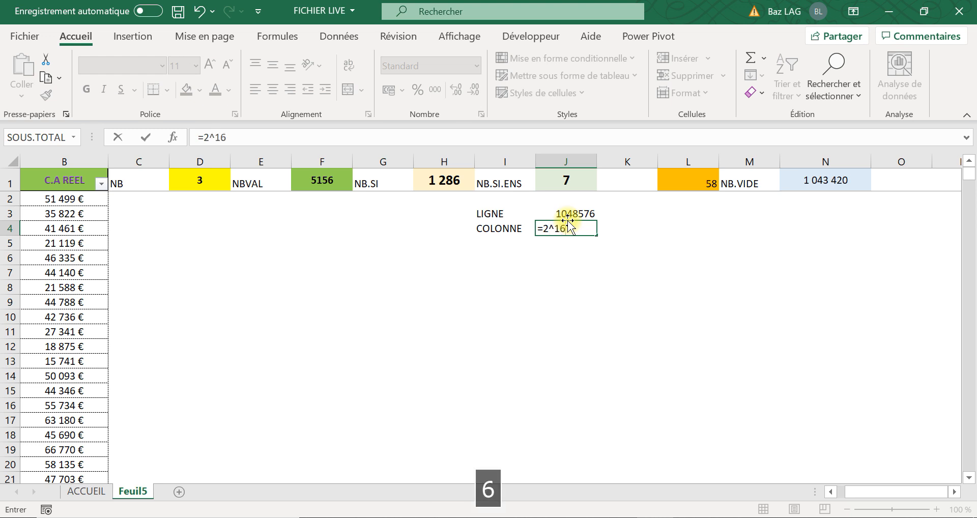
{"action": "key", "text": "Return"}
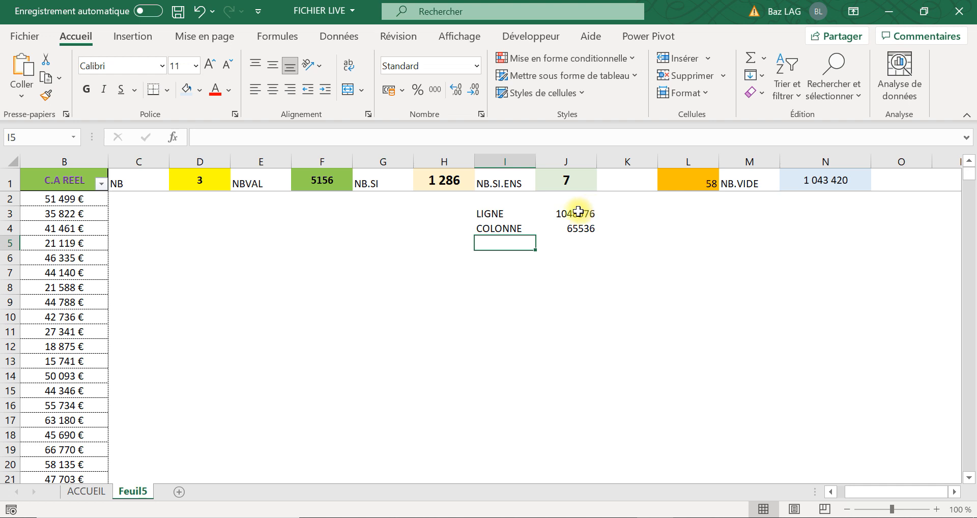
Apply the Nombre format with thousands separators and two decimals to J3:J4.
{"action": "left_click_drag", "start_coordinate": [579, 212], "coordinate": [579, 230]}
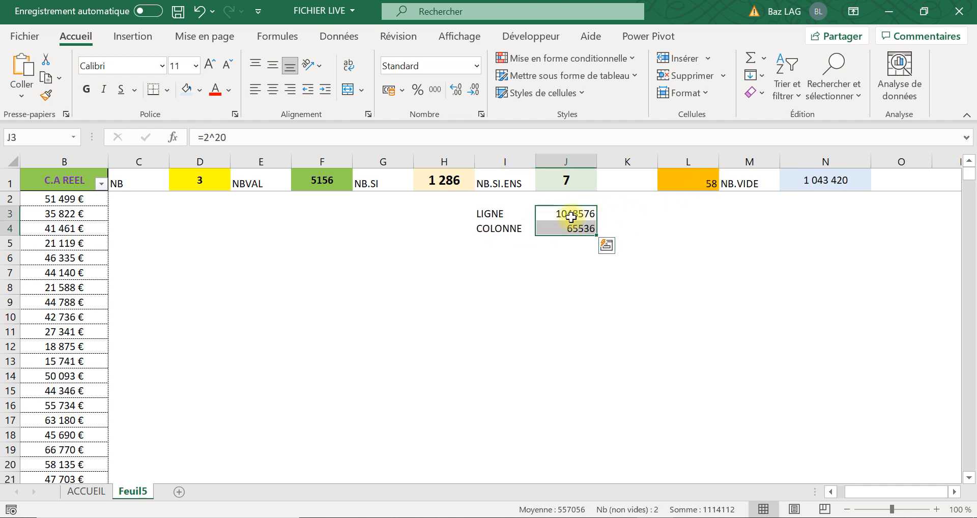
{"action": "key", "text": "ctrl+exclam"}
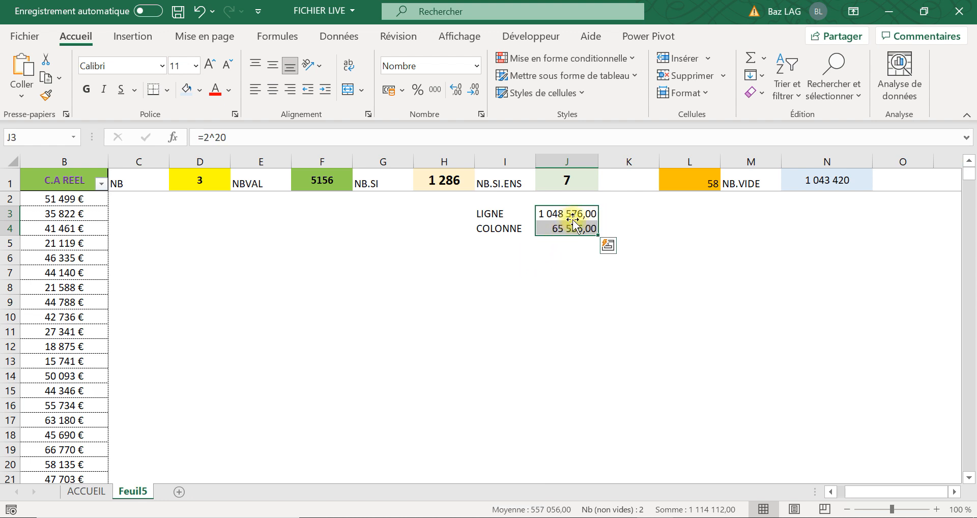
{"action": "left_click", "coordinate": [563, 261]}
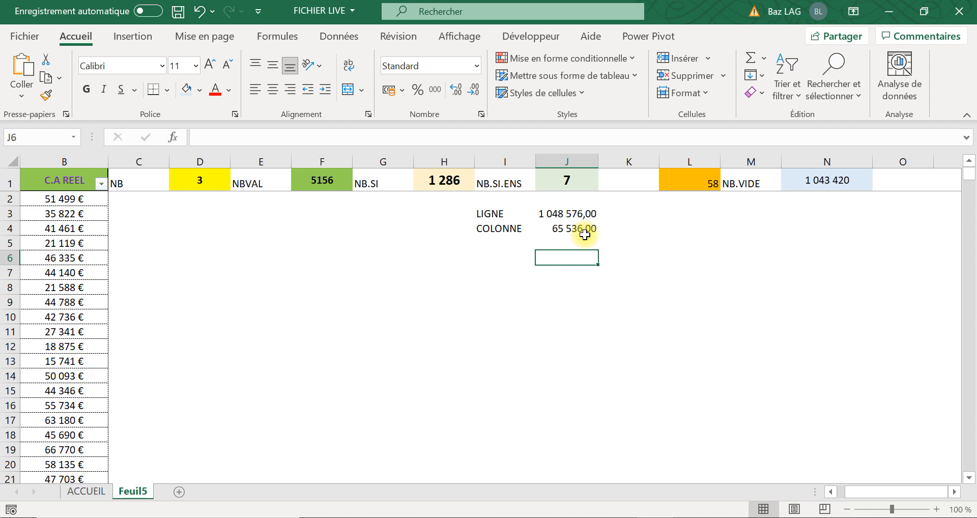
Subtract the NBVAL result from the row total in K3 with the formula +J3-F1.
{"action": "left_click", "coordinate": [820, 176]}
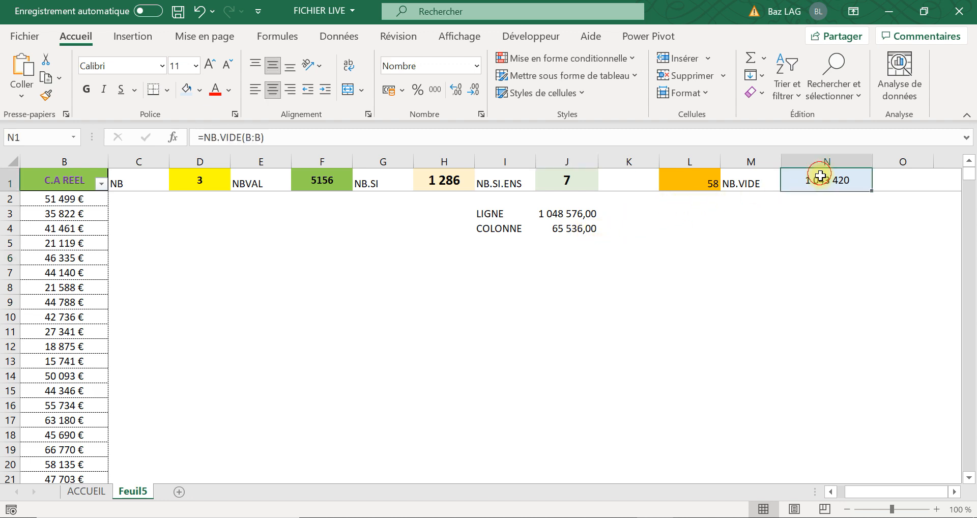
{"action": "left_click", "coordinate": [639, 216]}
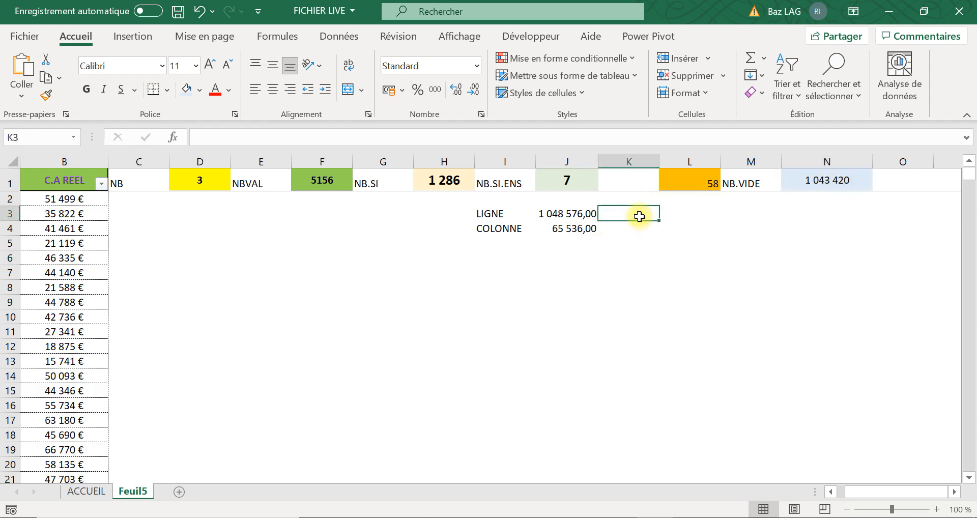
{"action": "type", "text": "+"}
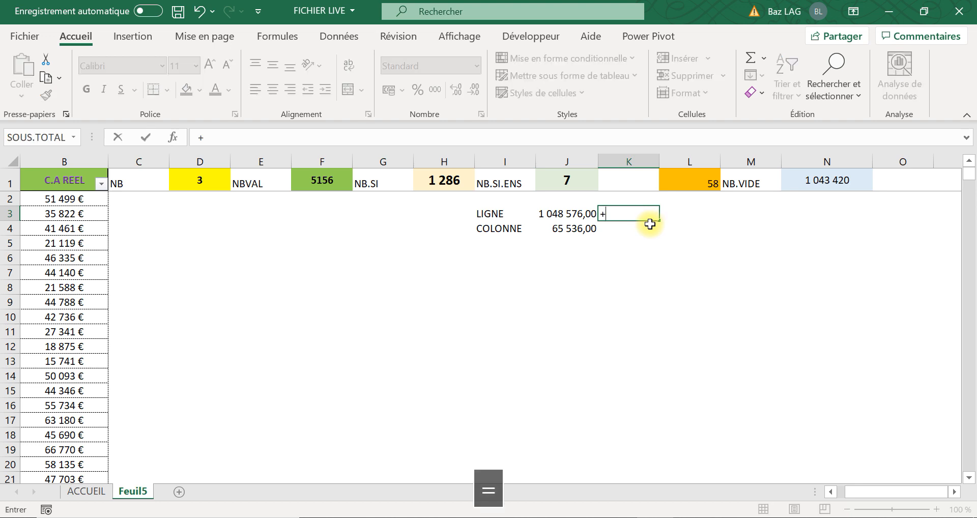
{"action": "left_click", "coordinate": [578, 212]}
{"action": "key", "text": "Caps_Lock"}
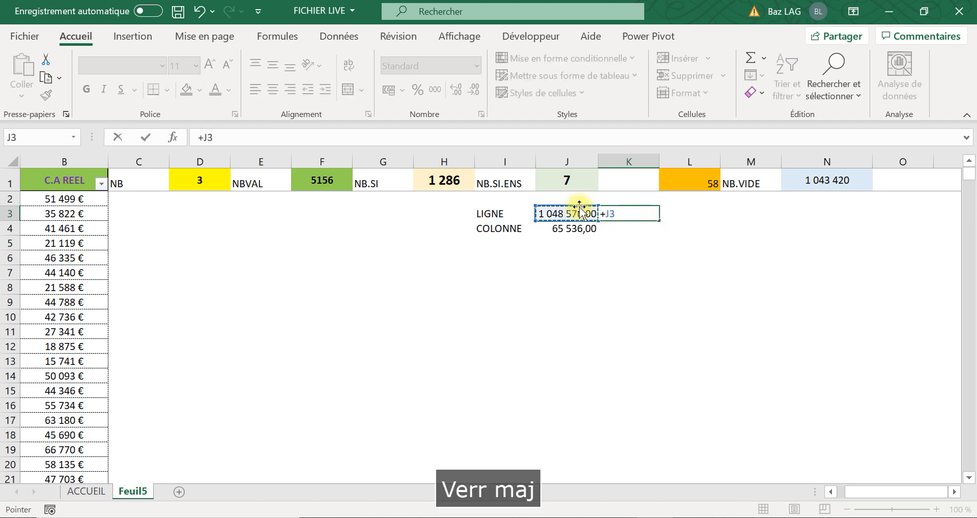
{"action": "type", "text": "-"}
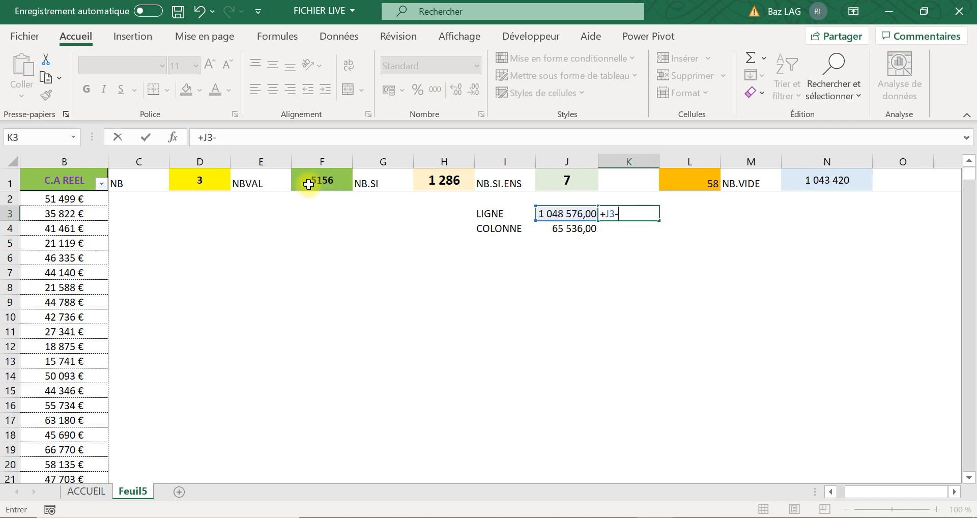
{"action": "left_click", "coordinate": [331, 181]}
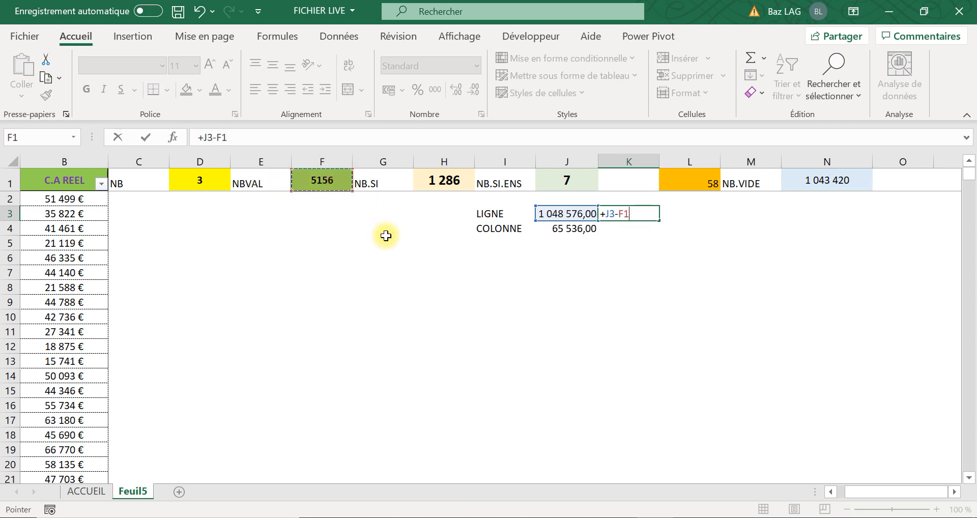
{"action": "key", "text": "Return"}
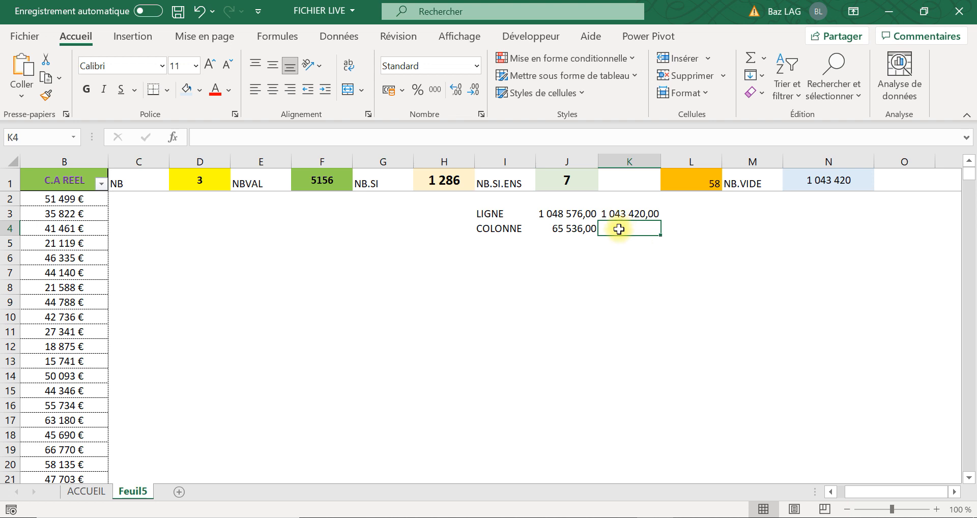
{"action": "left_click", "coordinate": [624, 214]}
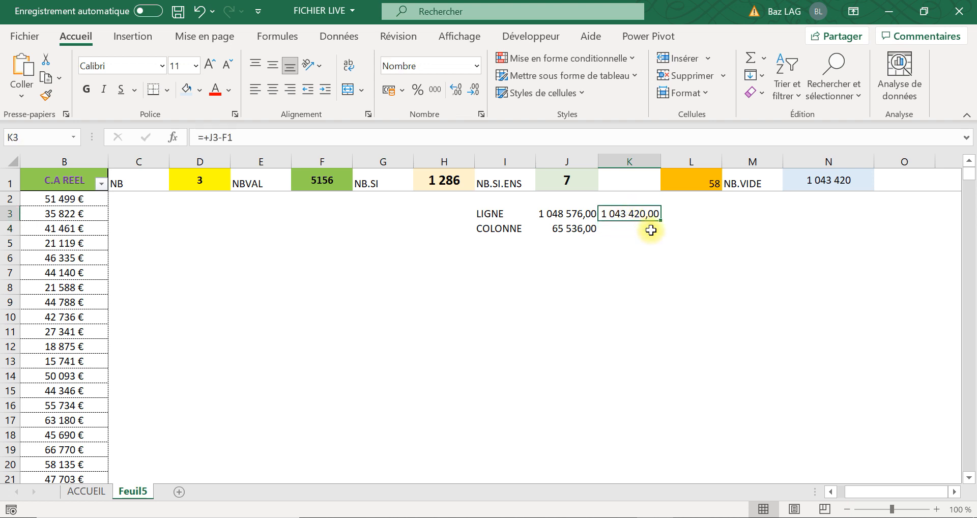
Test in M3 whether the NB.VIDE result equals the calculated difference, using the formula =N1=K3.
{"action": "left_click", "coordinate": [816, 182]}
{"action": "left_click", "coordinate": [628, 215]}
{"action": "left_click", "coordinate": [806, 184]}
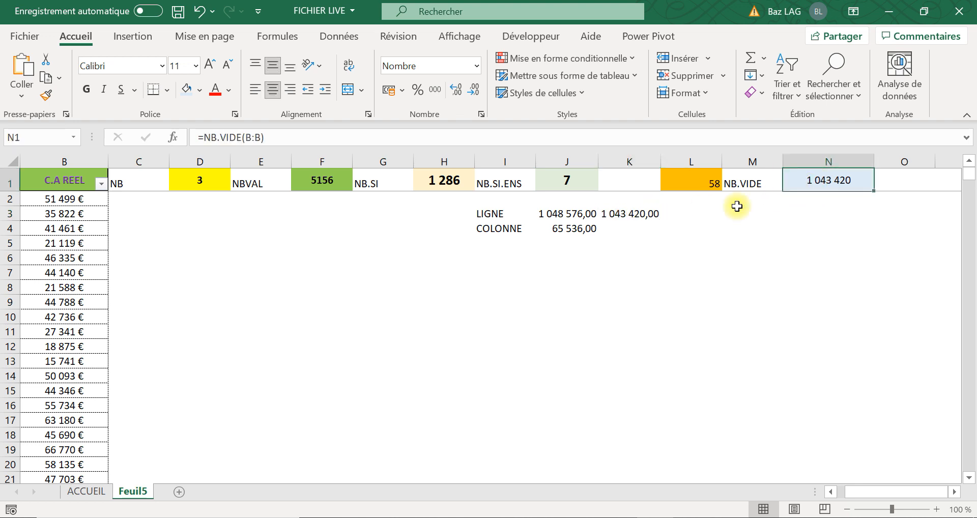
{"action": "left_click", "coordinate": [616, 212]}
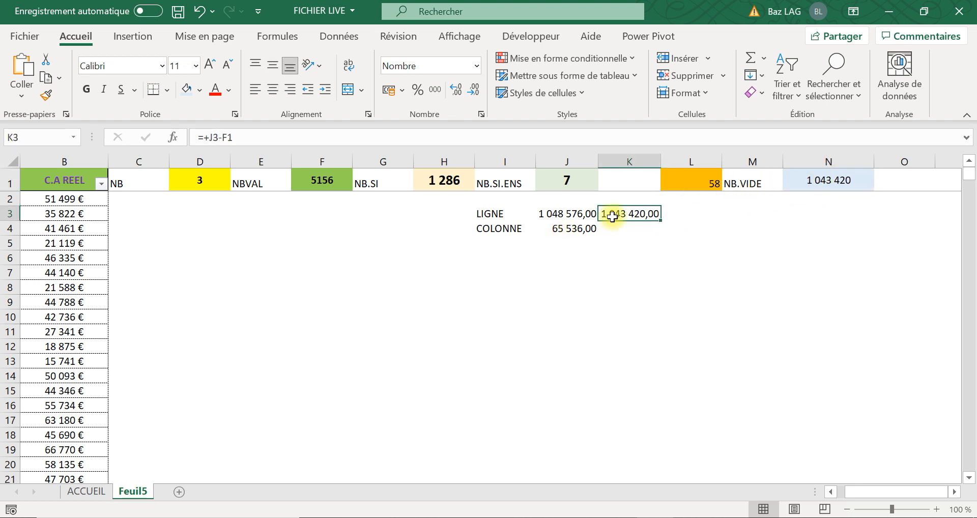
{"action": "left_click", "coordinate": [732, 224]}
{"action": "left_click", "coordinate": [742, 213]}
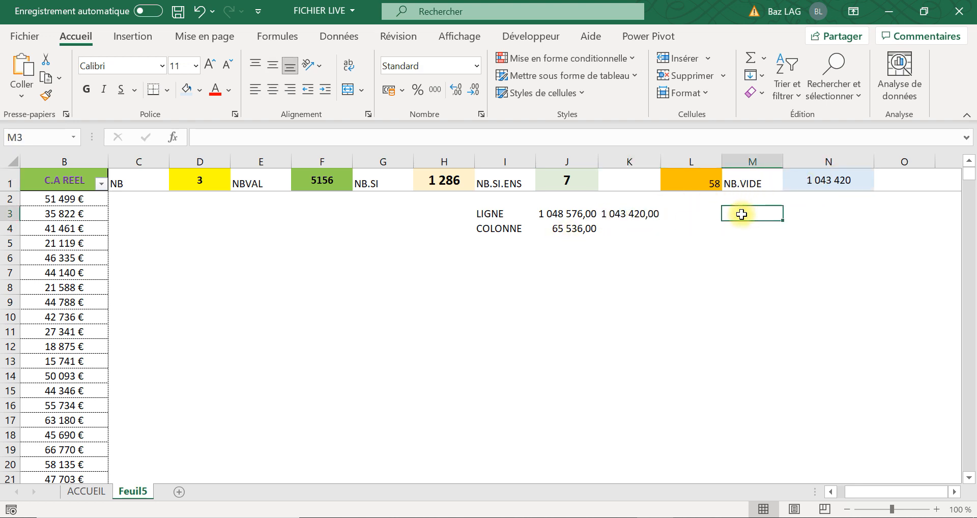
{"action": "type", "text": "="}
{"action": "left_click", "coordinate": [807, 180]}
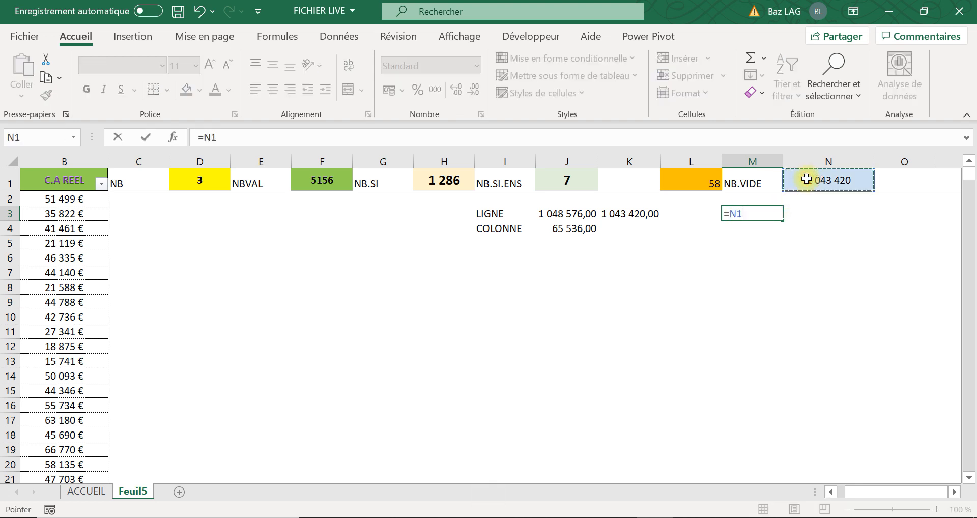
{"action": "type", "text": "="}
{"action": "left_click", "coordinate": [638, 215]}
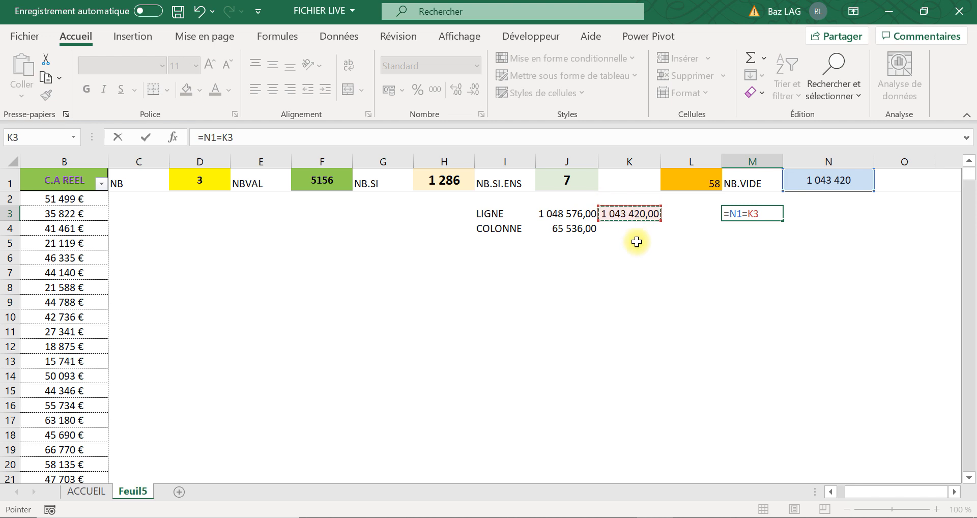
{"action": "key", "text": "Return"}
{"action": "left_click", "coordinate": [753, 212]}
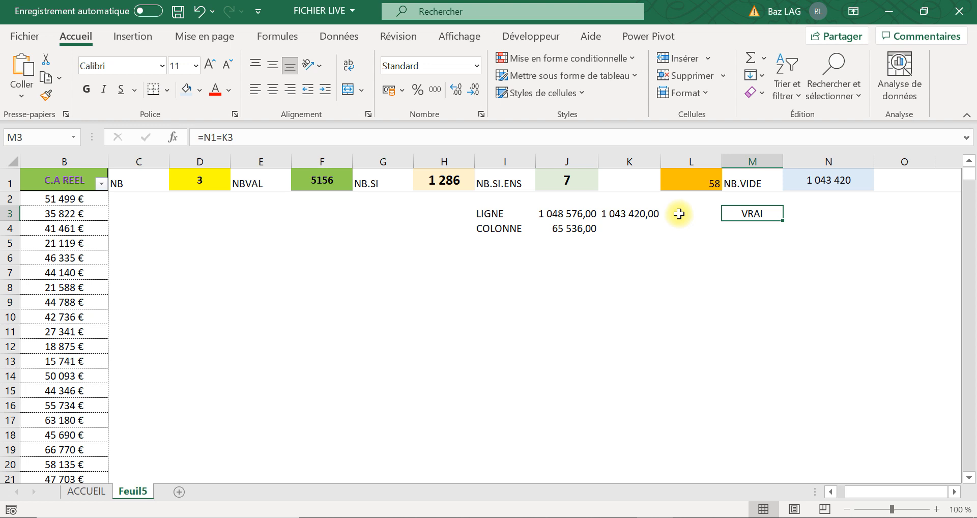
{"action": "left_click", "coordinate": [162, 183]}
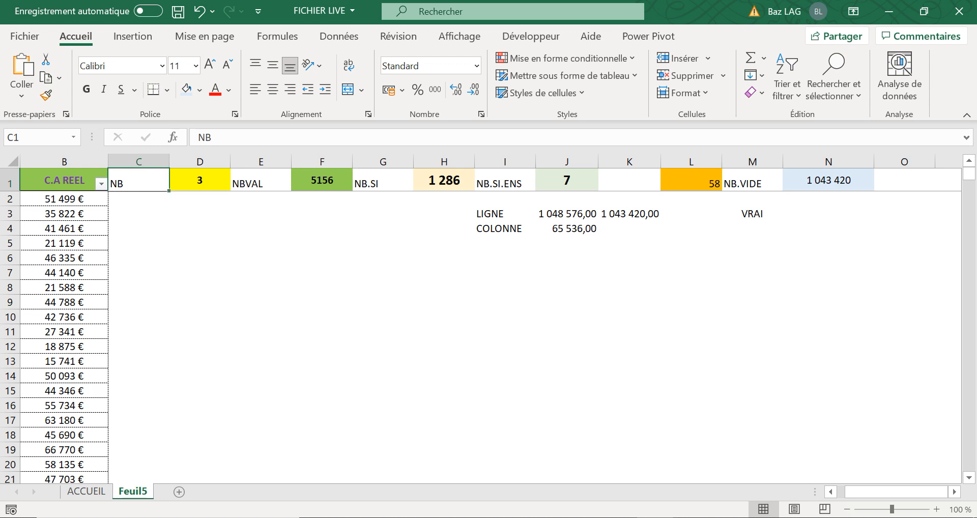
Review the NBVAL, NB.SI and NB.SI.ENS labels and their formulas in F1, H1, J1 and L1.
{"action": "left_click_drag", "start_coordinate": [894, 491], "coordinate": [882, 492]}
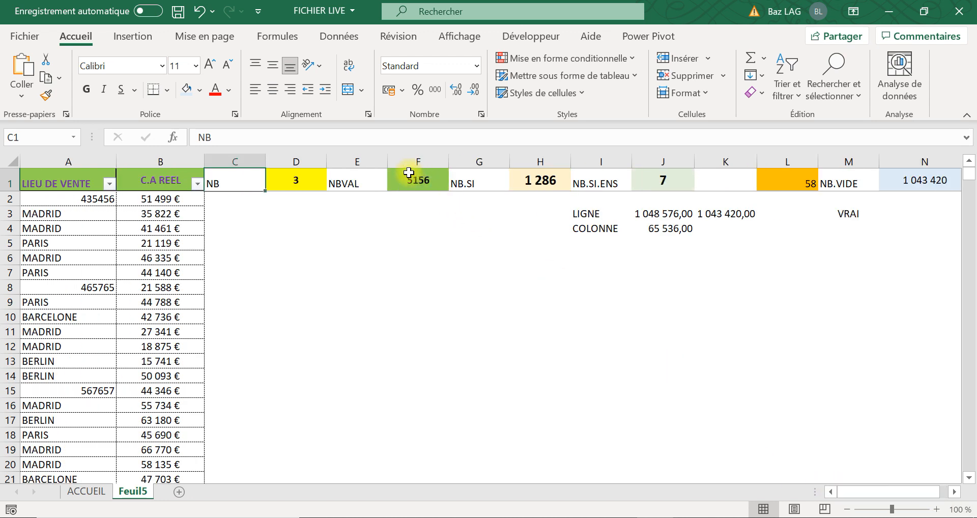
{"action": "left_click", "coordinate": [377, 177]}
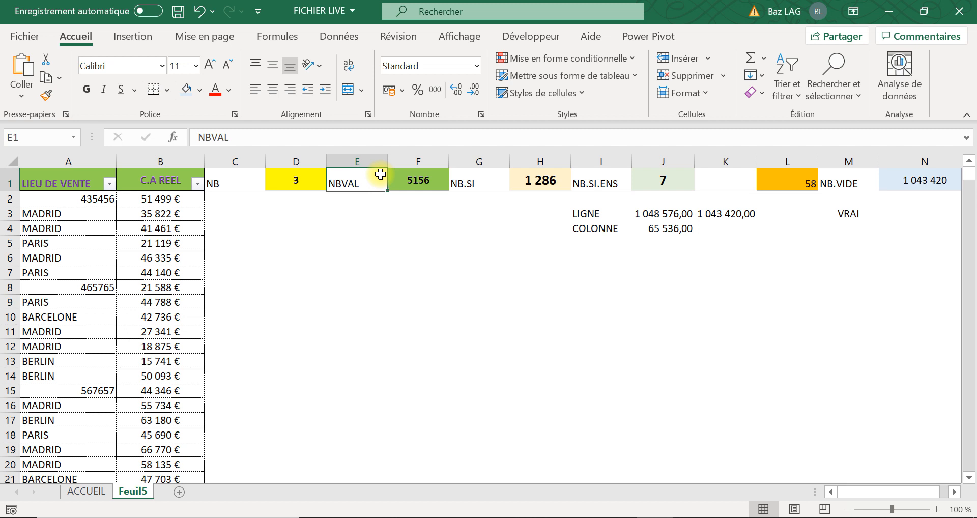
{"action": "left_click", "coordinate": [409, 179]}
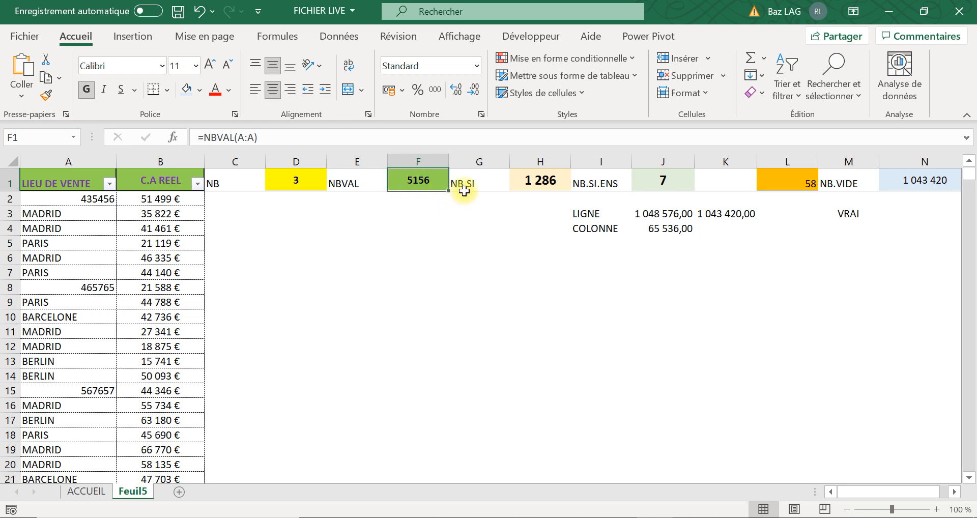
{"action": "left_click", "coordinate": [554, 182]}
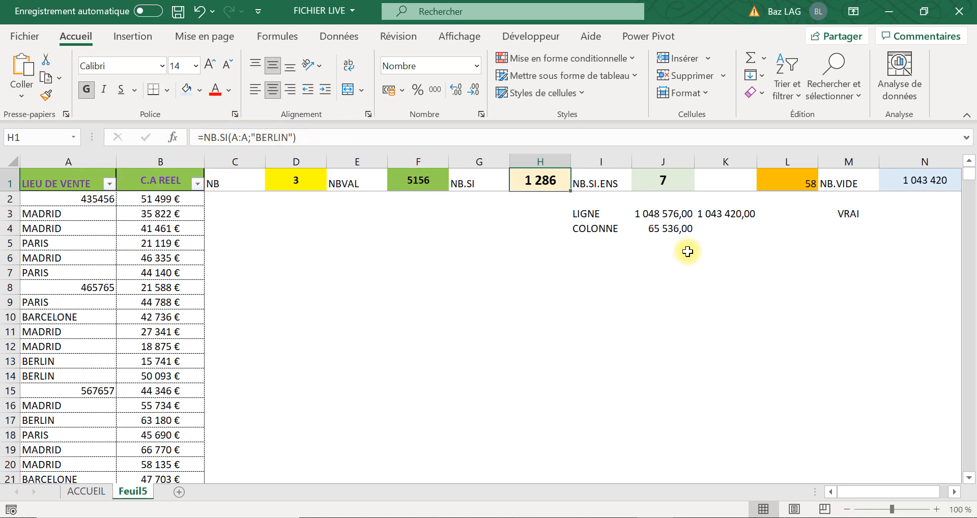
{"action": "left_click", "coordinate": [674, 174]}
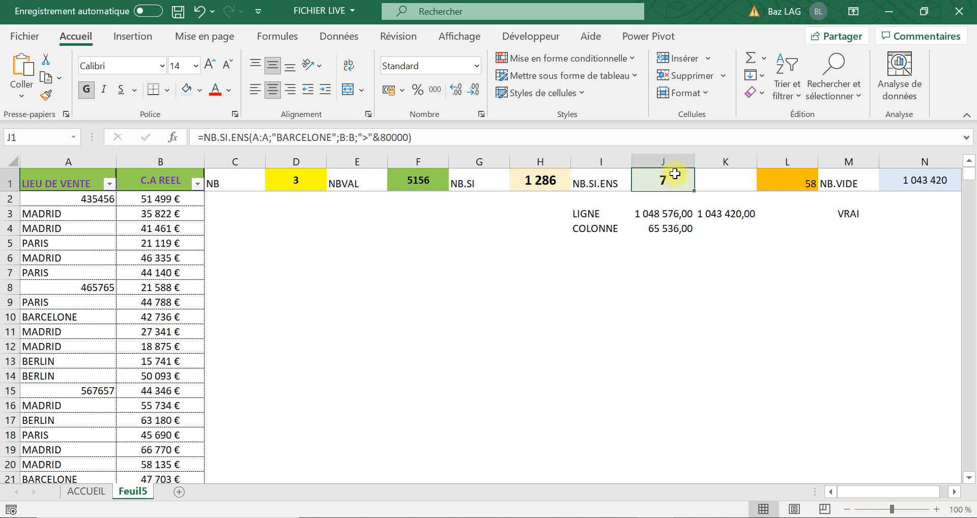
{"action": "left_click", "coordinate": [484, 182]}
{"action": "left_click", "coordinate": [542, 173]}
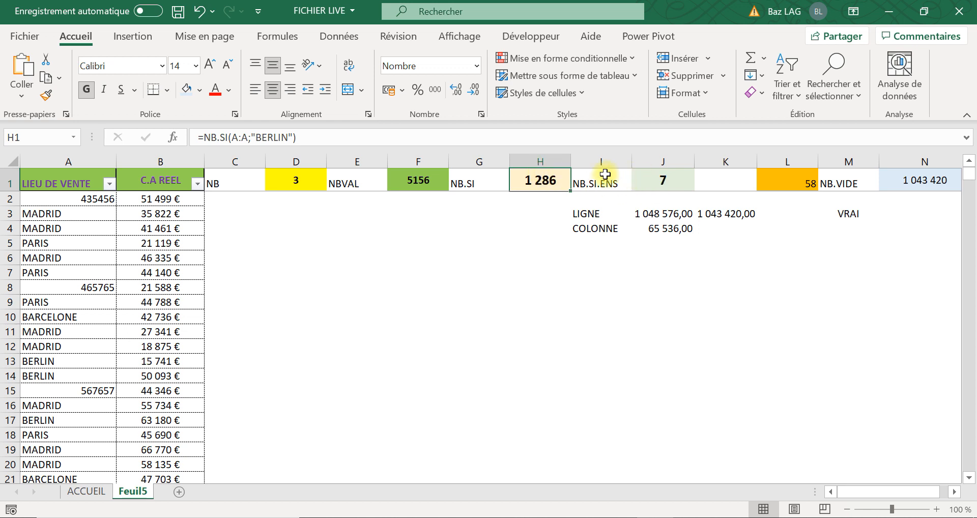
{"action": "left_click", "coordinate": [676, 183]}
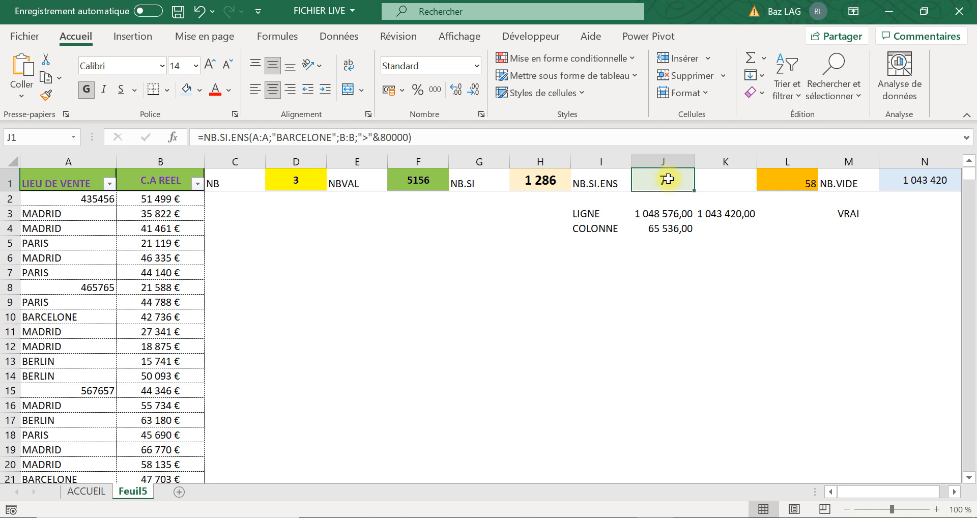
{"action": "left_click", "coordinate": [606, 184]}
{"action": "left_click", "coordinate": [648, 182]}
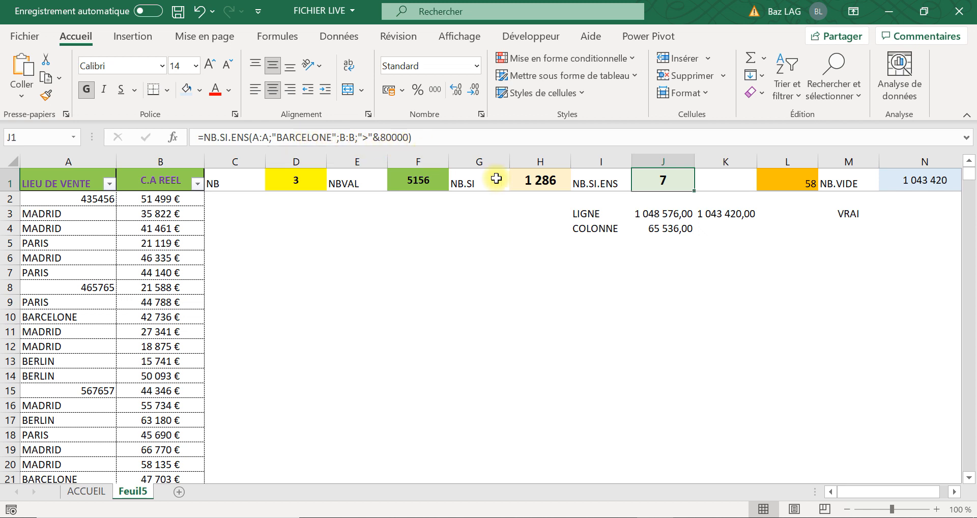
{"action": "left_click", "coordinate": [807, 181]}
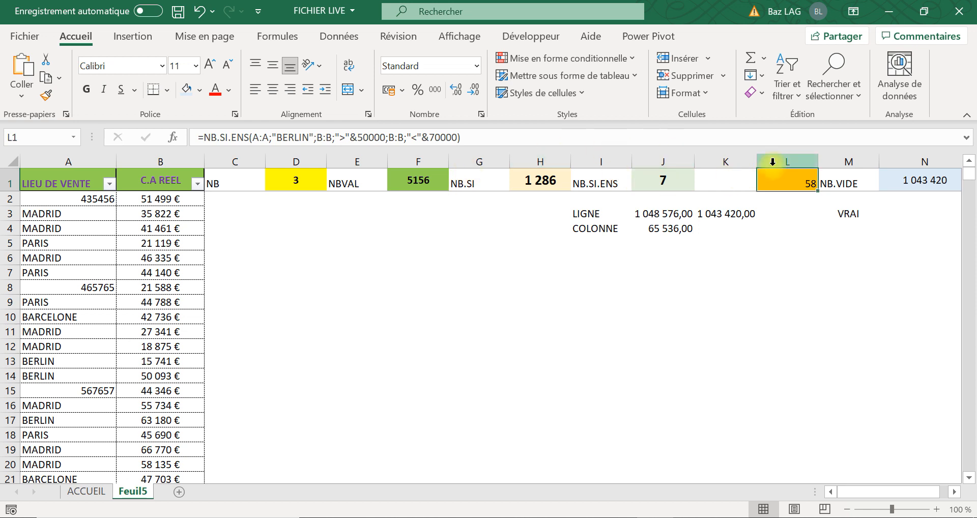
Examine the NB.VIDE formula in N1 with its referenced column, and the verification formulas in J3, M3 and K3.
{"action": "left_click", "coordinate": [857, 182]}
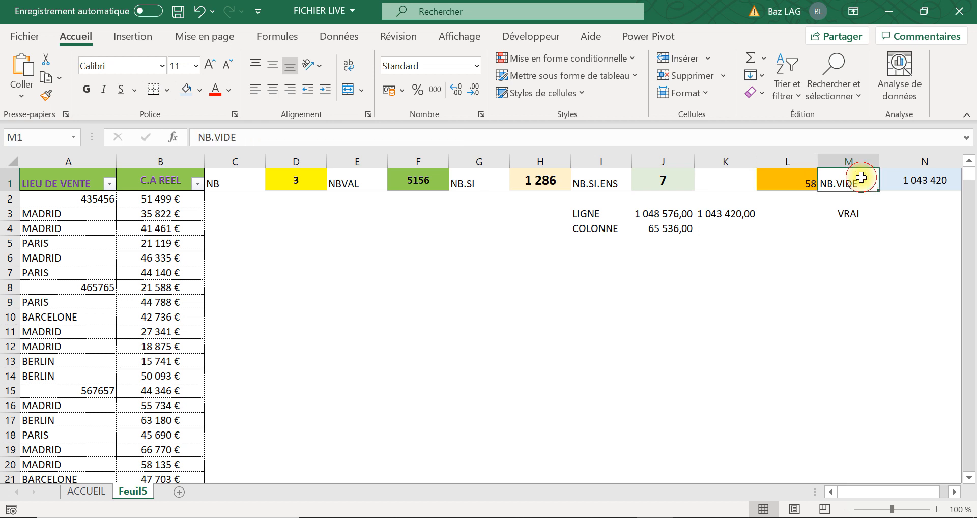
{"action": "left_click", "coordinate": [925, 180]}
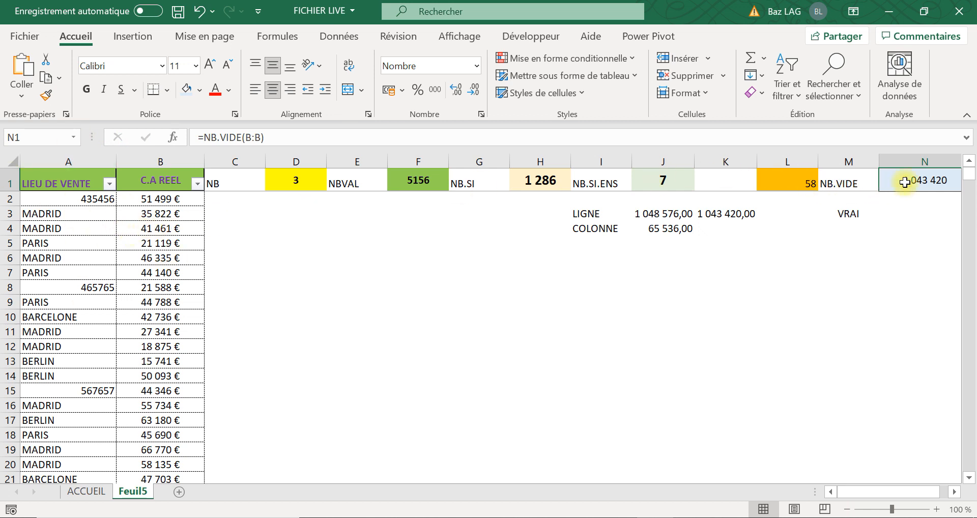
{"action": "left_click", "coordinate": [279, 135]}
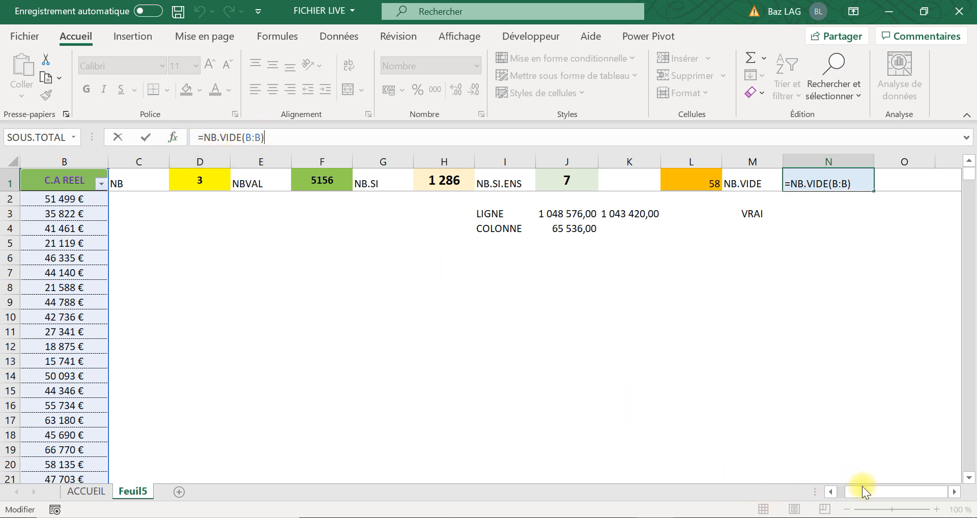
{"action": "left_click", "coordinate": [830, 491]}
{"action": "key", "text": "Return"}
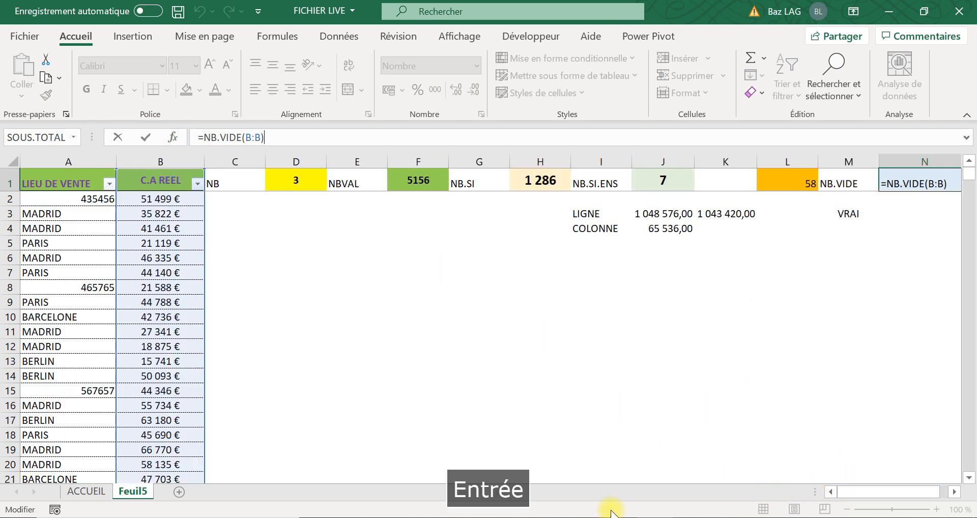
{"action": "left_click", "coordinate": [560, 213]}
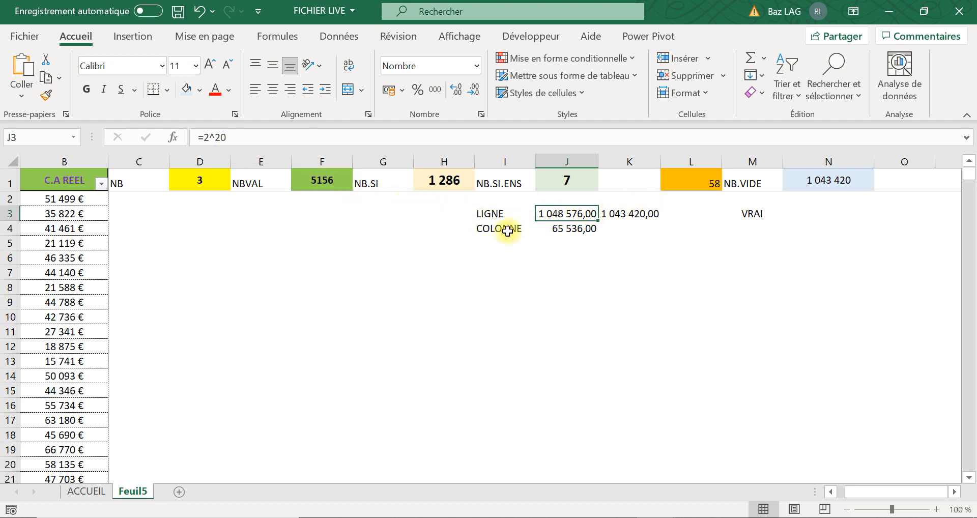
{"action": "left_click", "coordinate": [756, 213]}
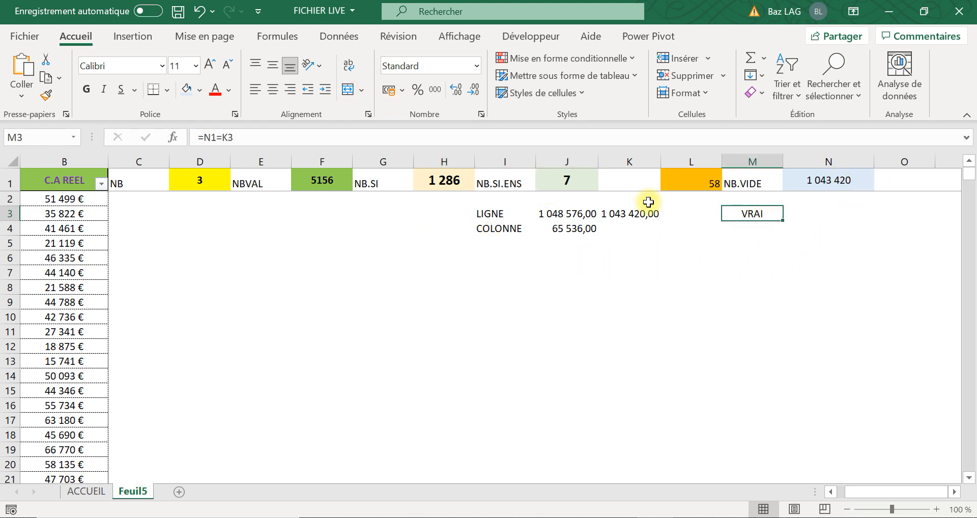
{"action": "left_click", "coordinate": [615, 216]}
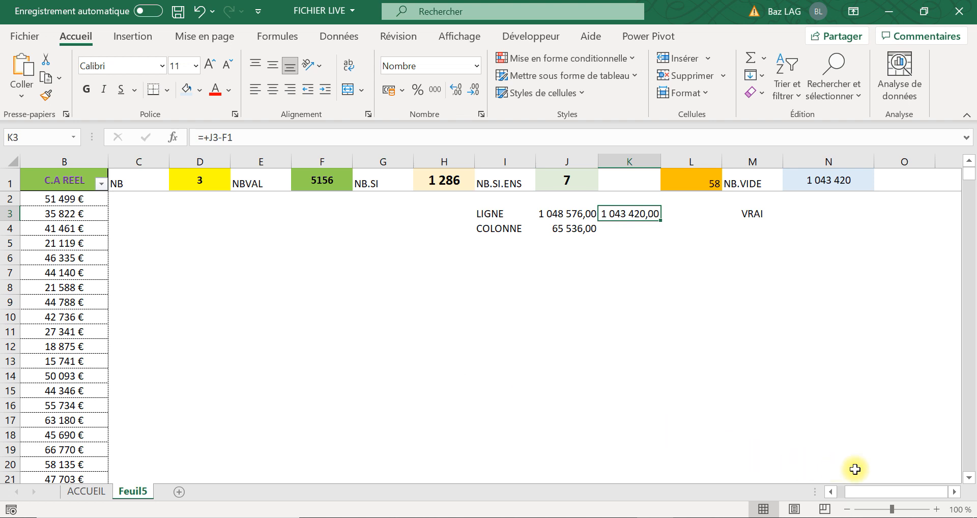
{"action": "left_click_drag", "start_coordinate": [859, 490], "coordinate": [813, 497]}
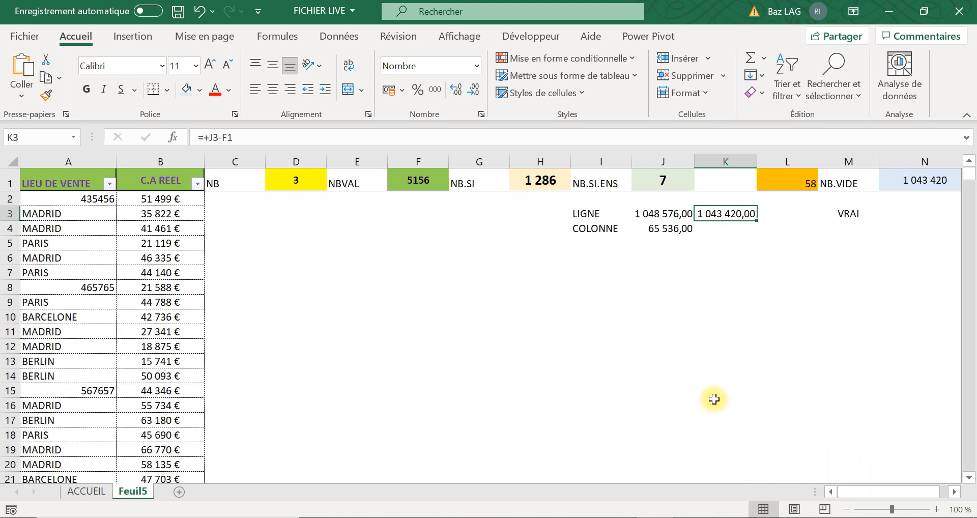